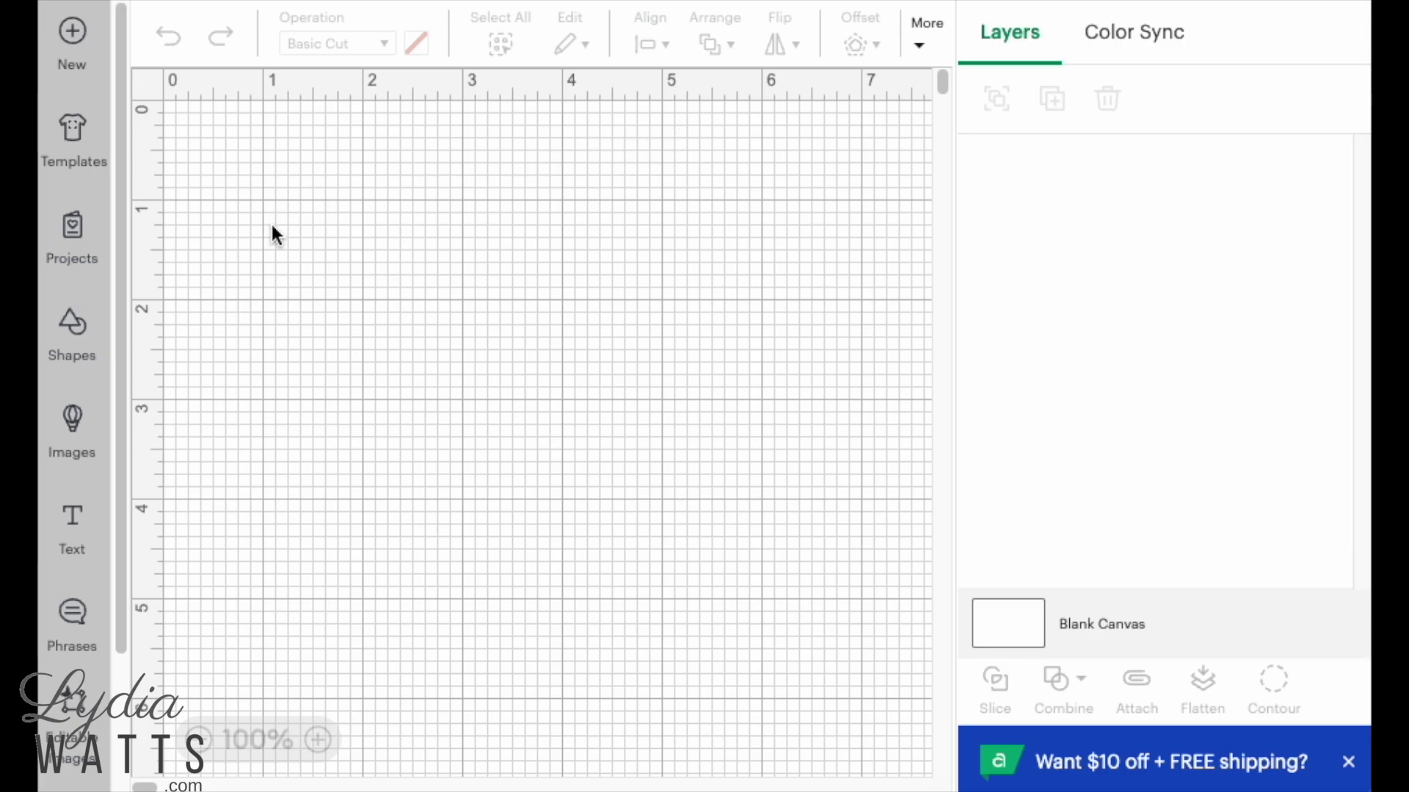
Insert a square, unlock its proportions and size it to 8.5 in wide by 5.5 in high as the card base.
{"action": "left_click", "coordinate": [87, 344]}
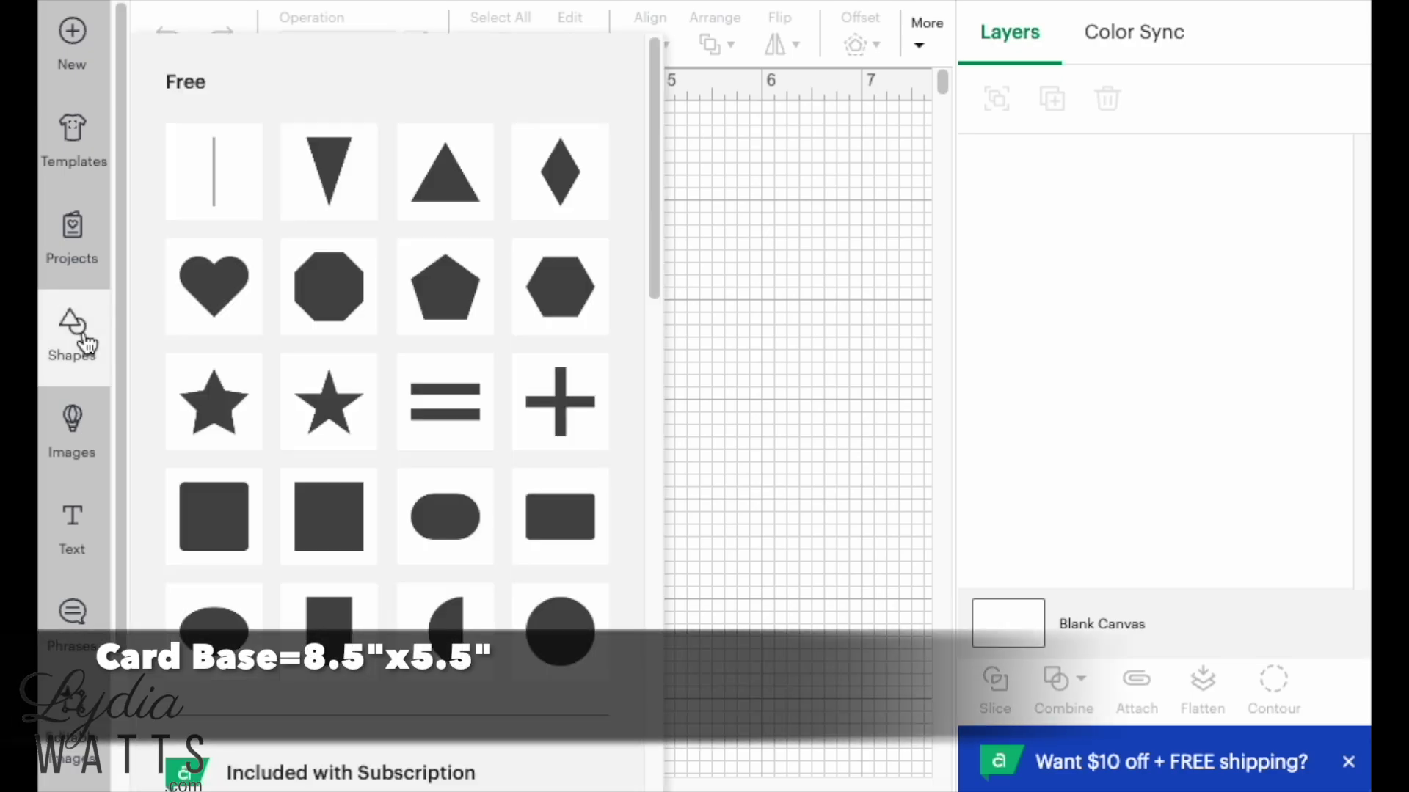
{"action": "left_click", "coordinate": [308, 523]}
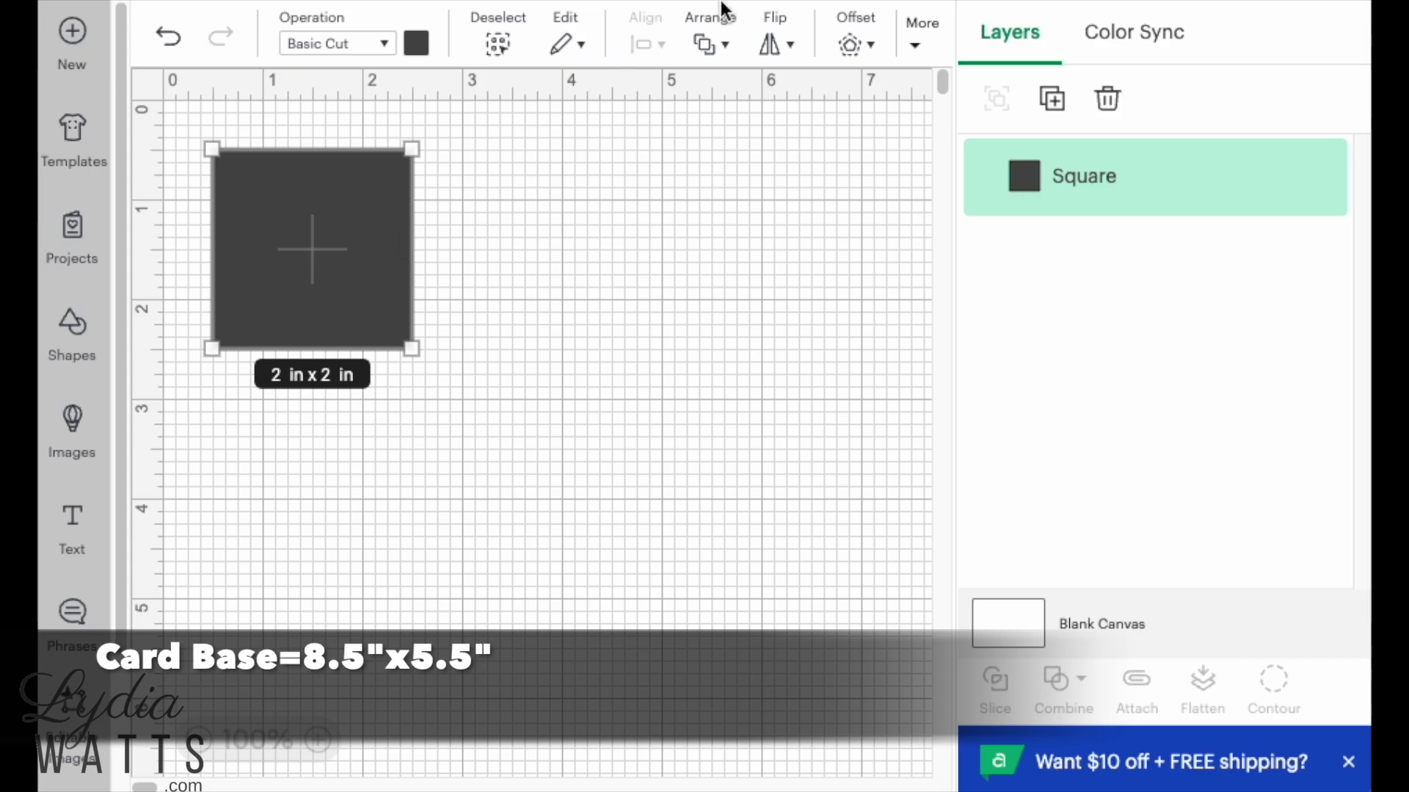
{"action": "left_click", "coordinate": [913, 48]}
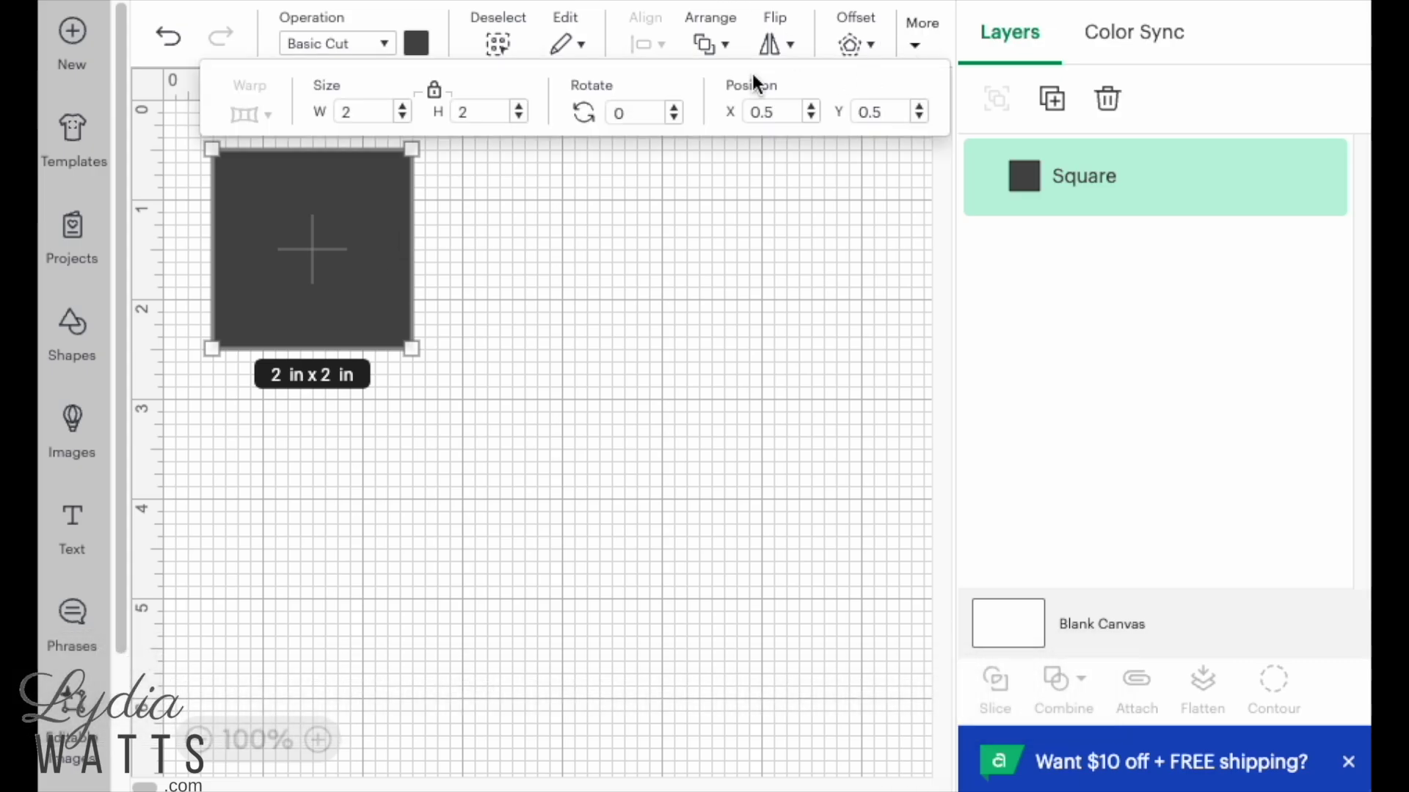
{"action": "left_click", "coordinate": [434, 91]}
{"action": "left_click", "coordinate": [371, 109]}
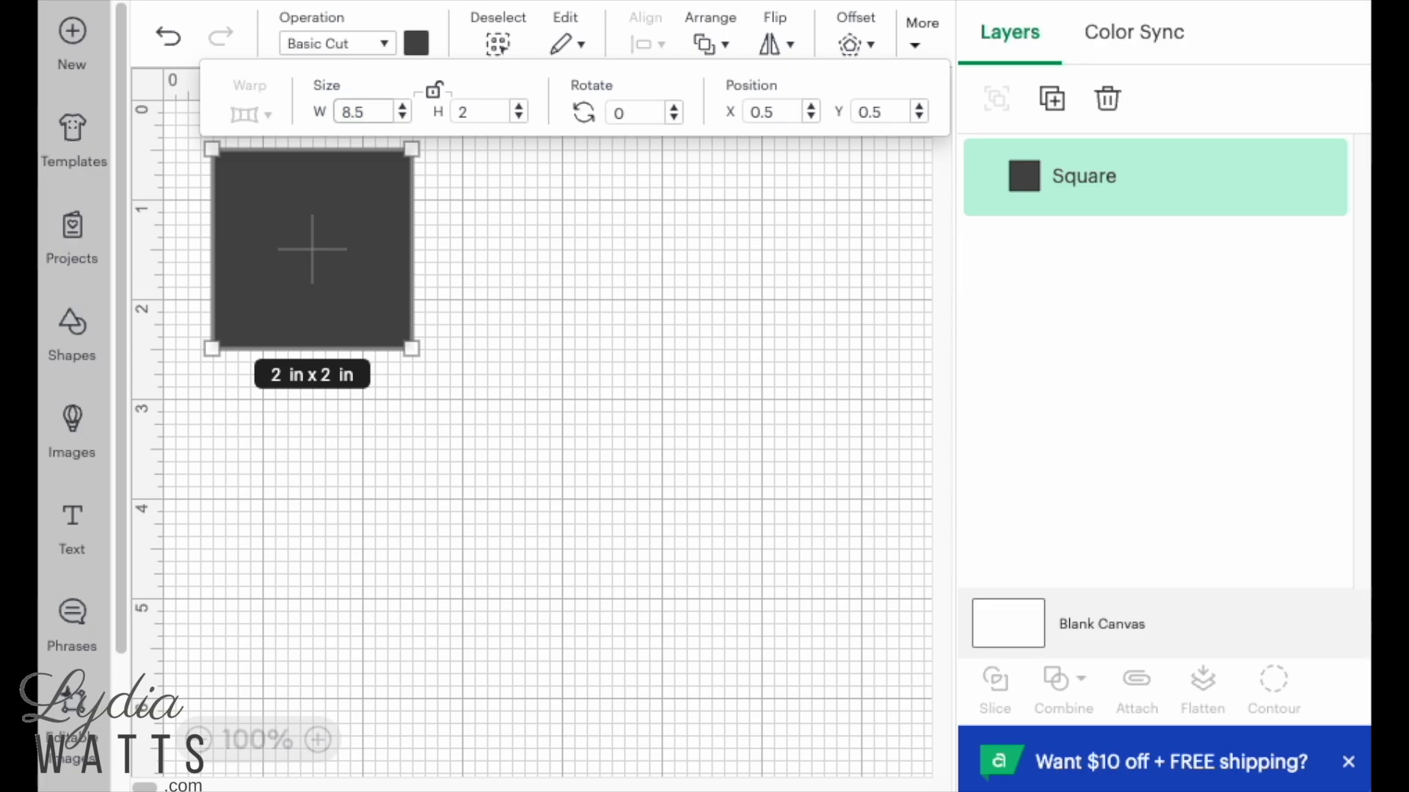
{"action": "key", "text": "Tab"}
{"action": "type", "text": "5."}
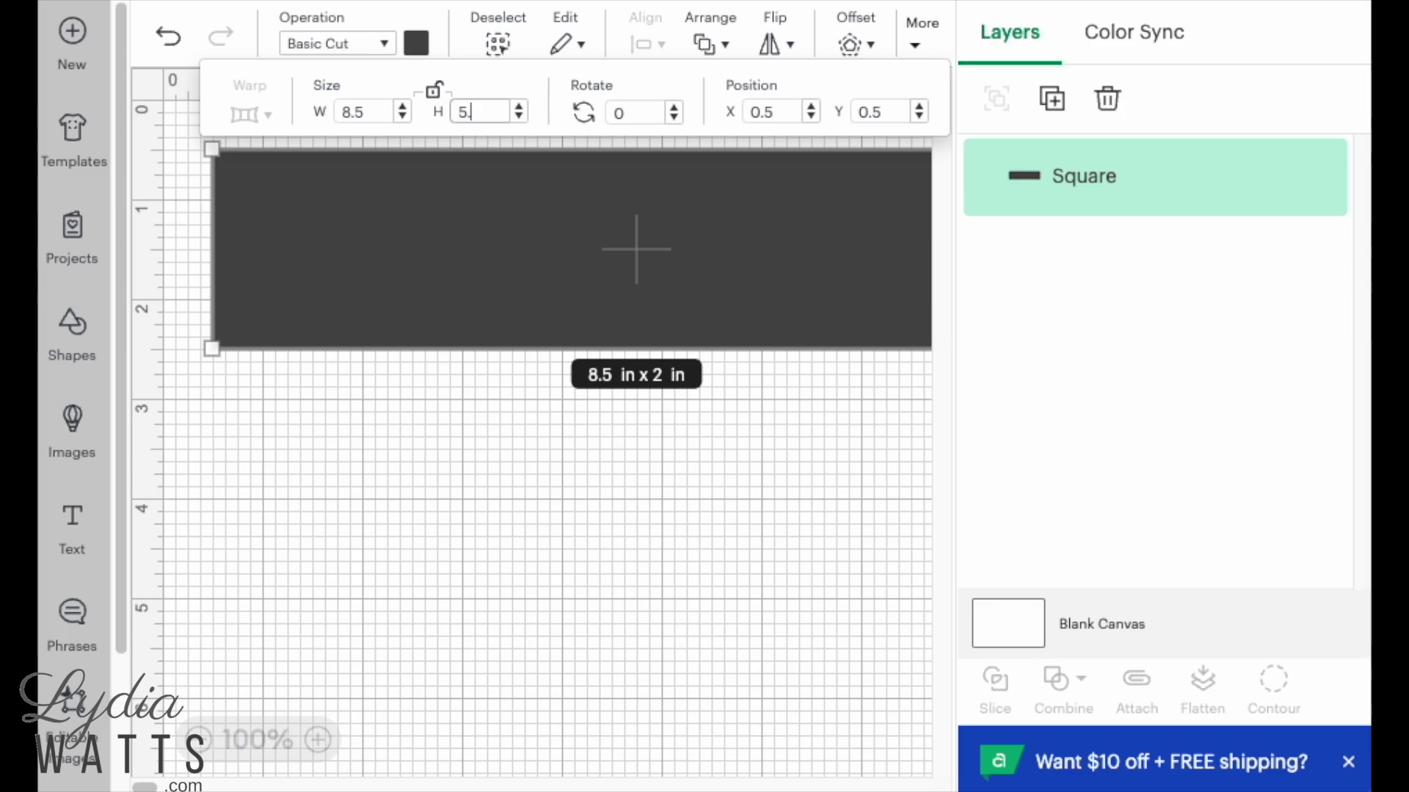
{"action": "key", "text": "Return"}
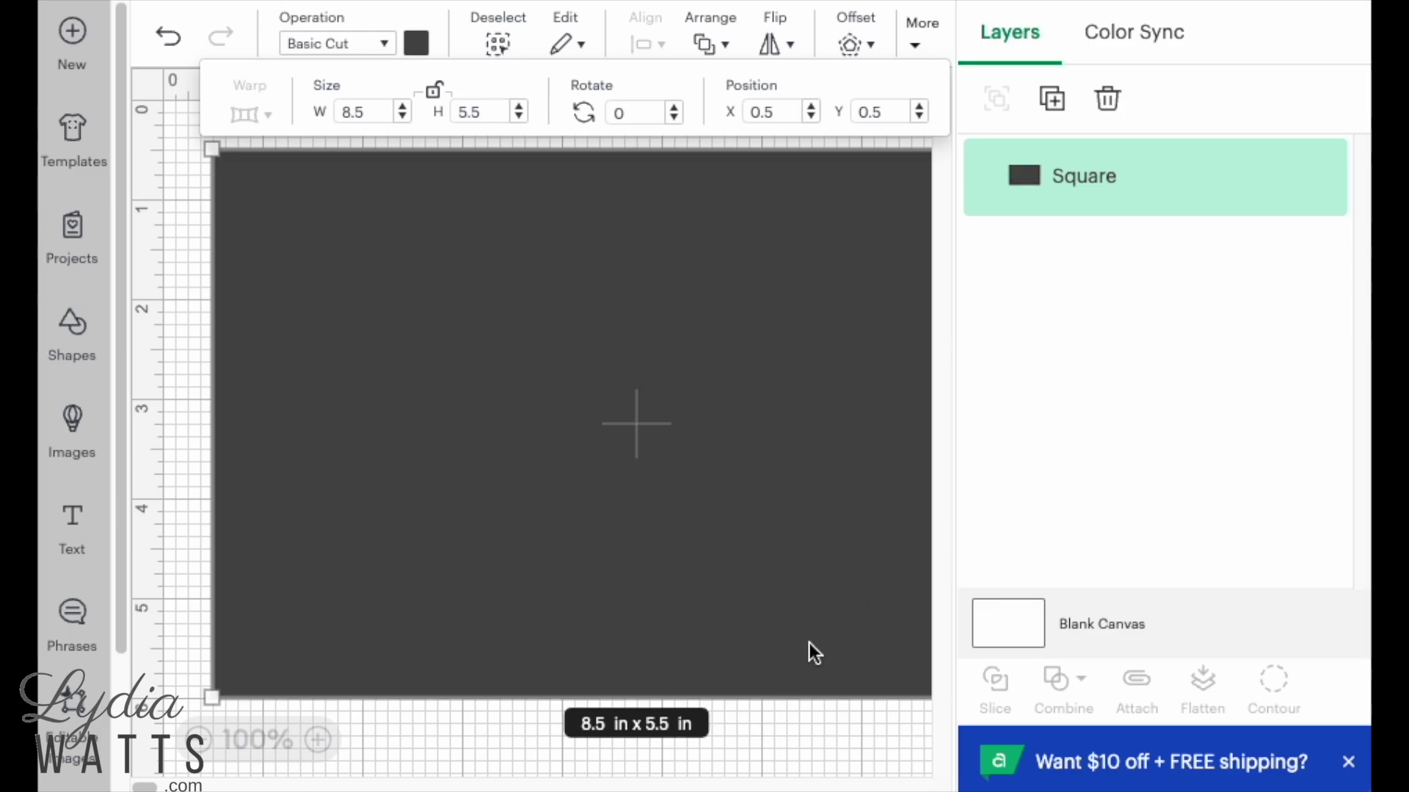
Change the card base's material color to white.
{"action": "left_click", "coordinate": [199, 741]}
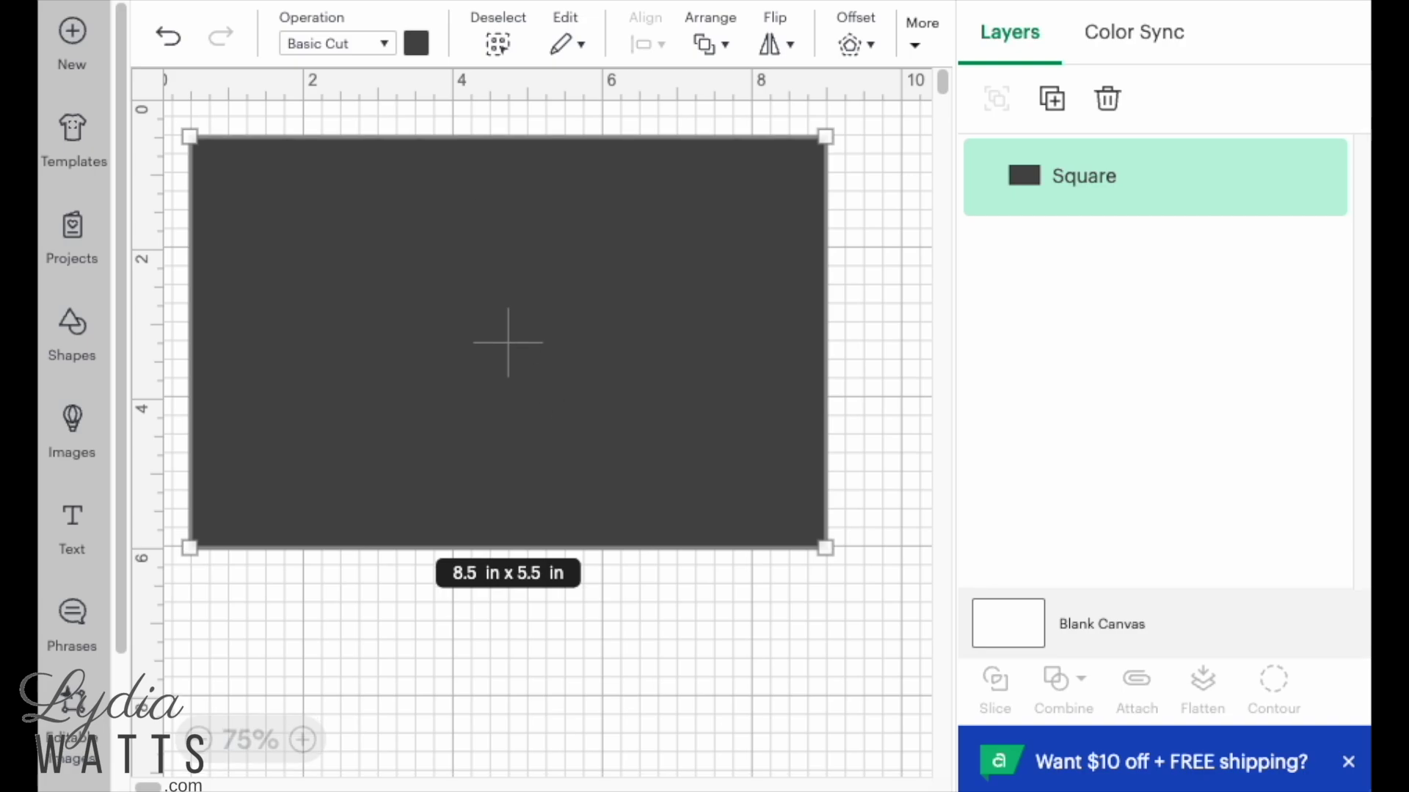
{"action": "left_click", "coordinate": [416, 44]}
{"action": "left_click", "coordinate": [445, 294]}
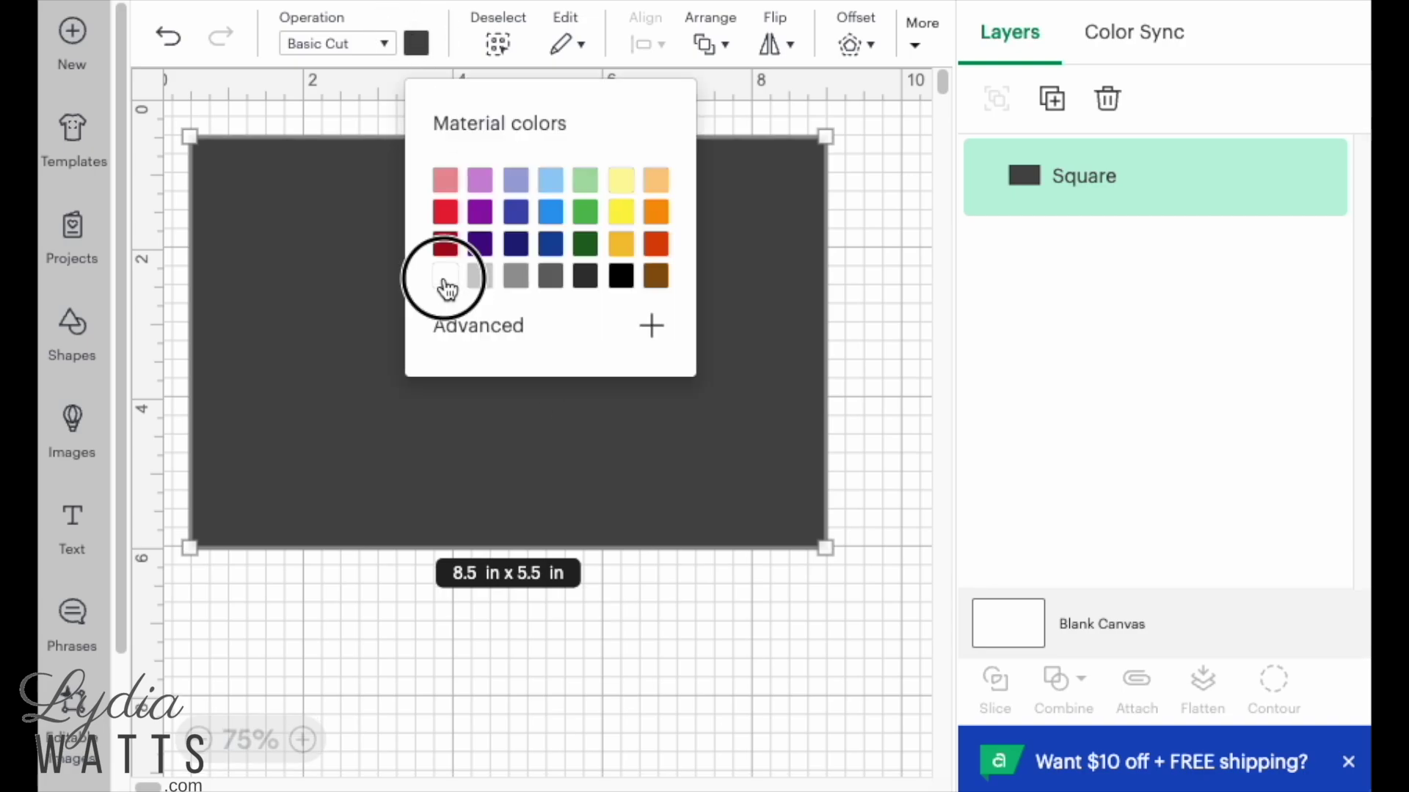
{"action": "left_click", "coordinate": [739, 455]}
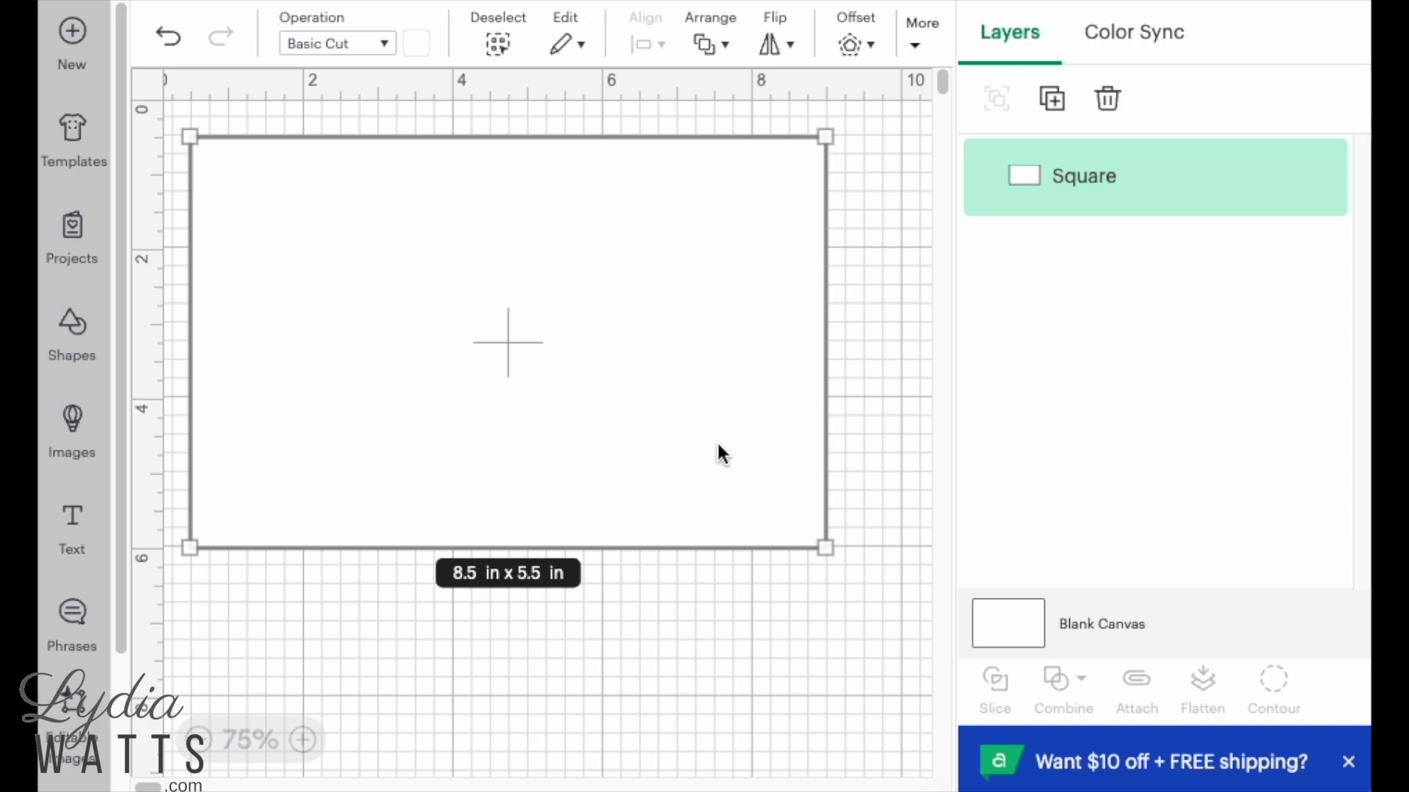
Insert a vertical score line and set its height to 5.5 in.
{"action": "left_click", "coordinate": [77, 339]}
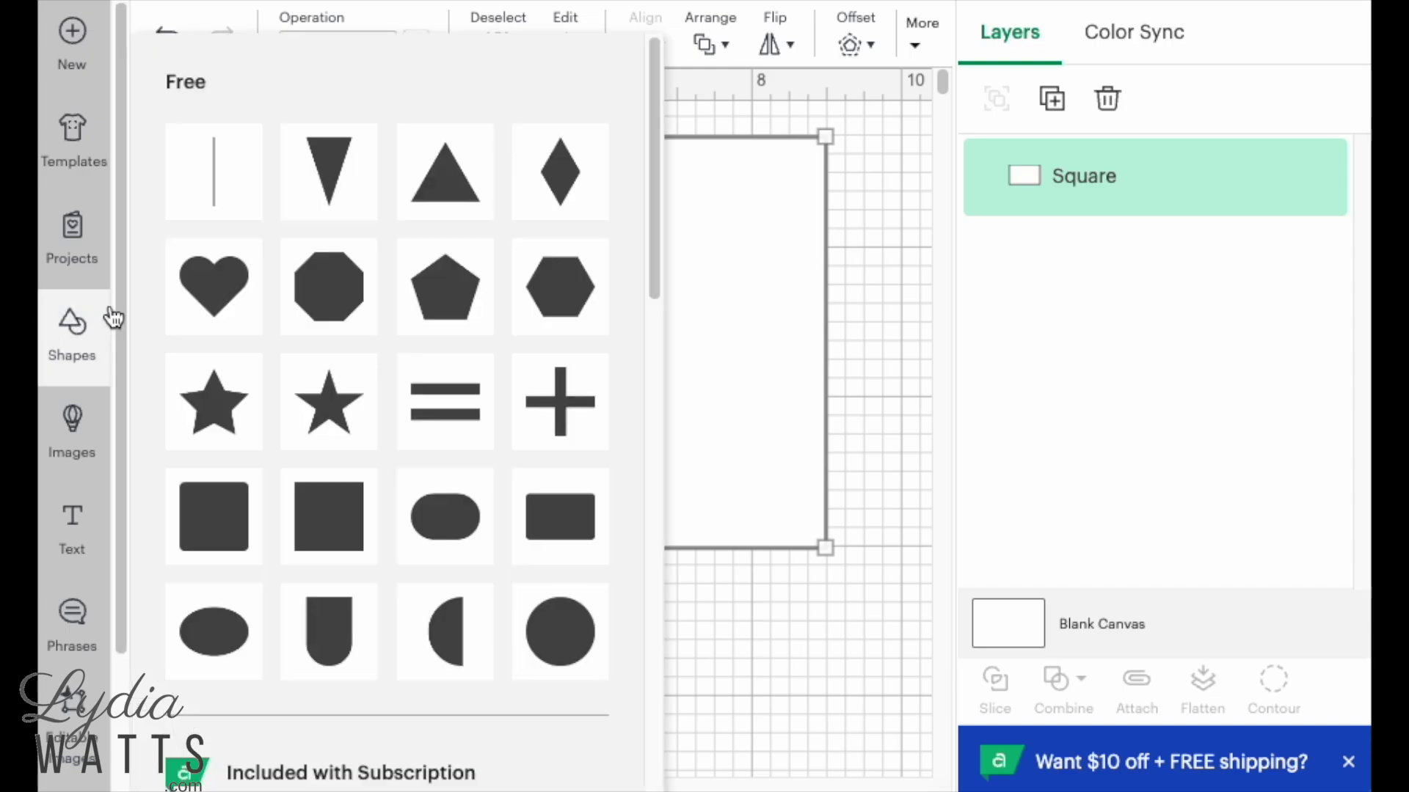
{"action": "left_click", "coordinate": [216, 175]}
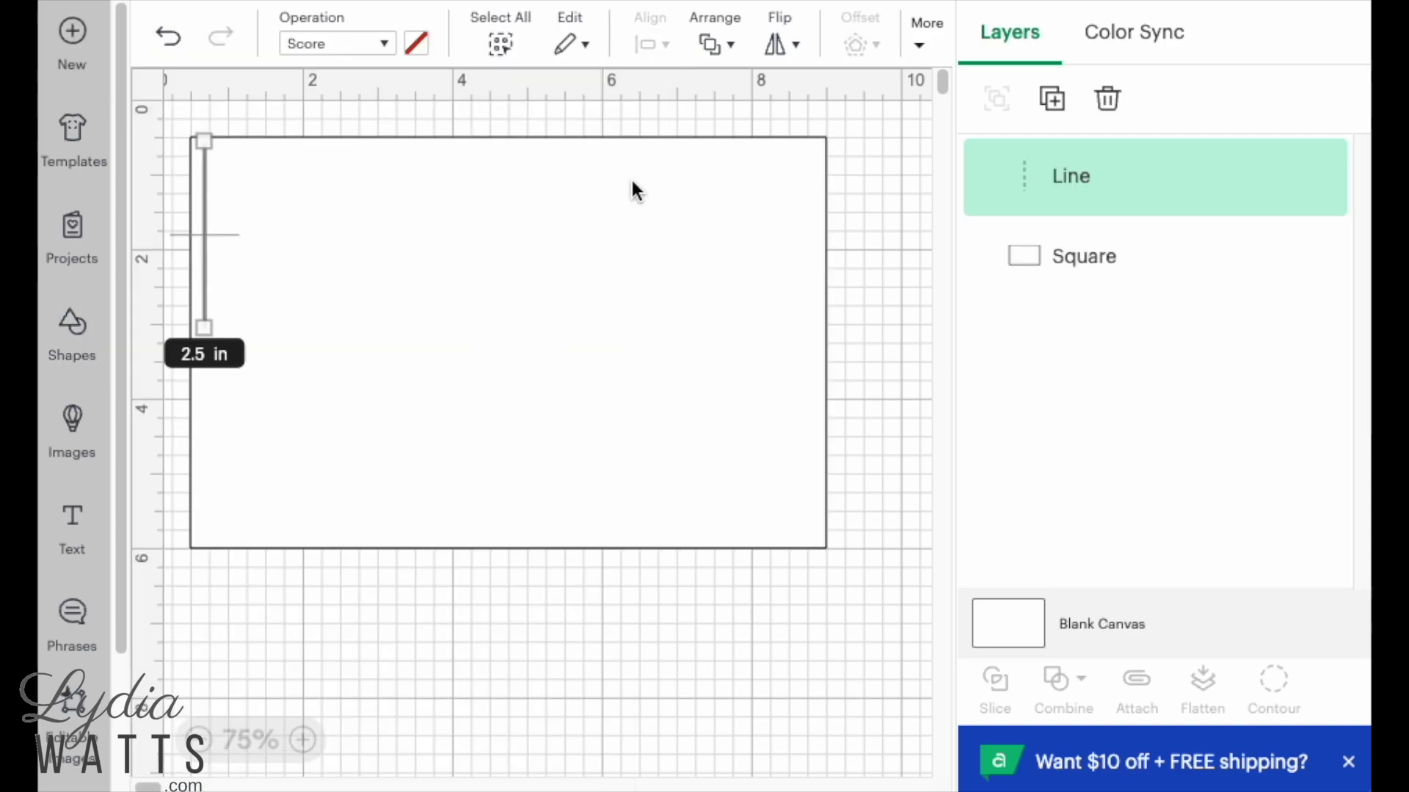
{"action": "left_click", "coordinate": [917, 46]}
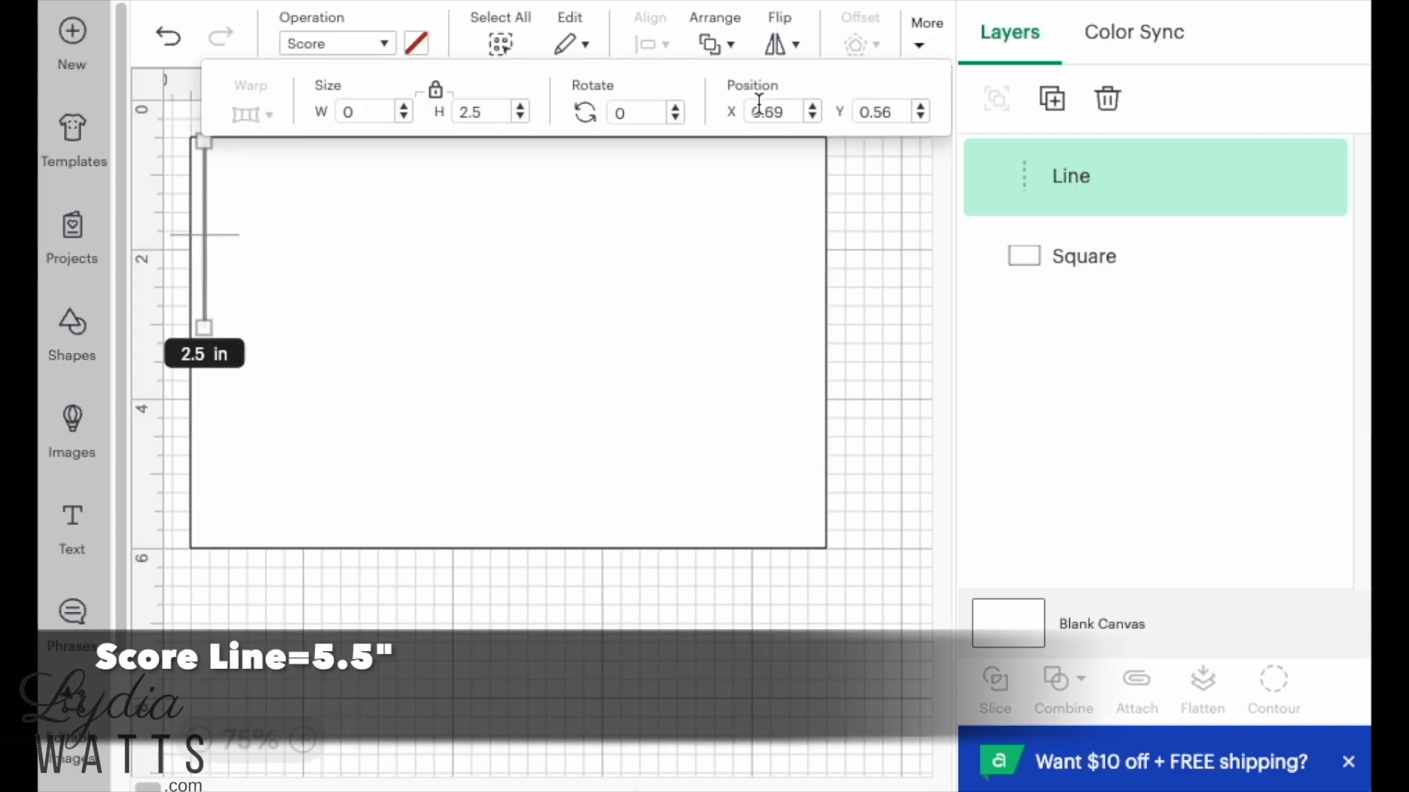
{"action": "left_click", "coordinate": [490, 113]}
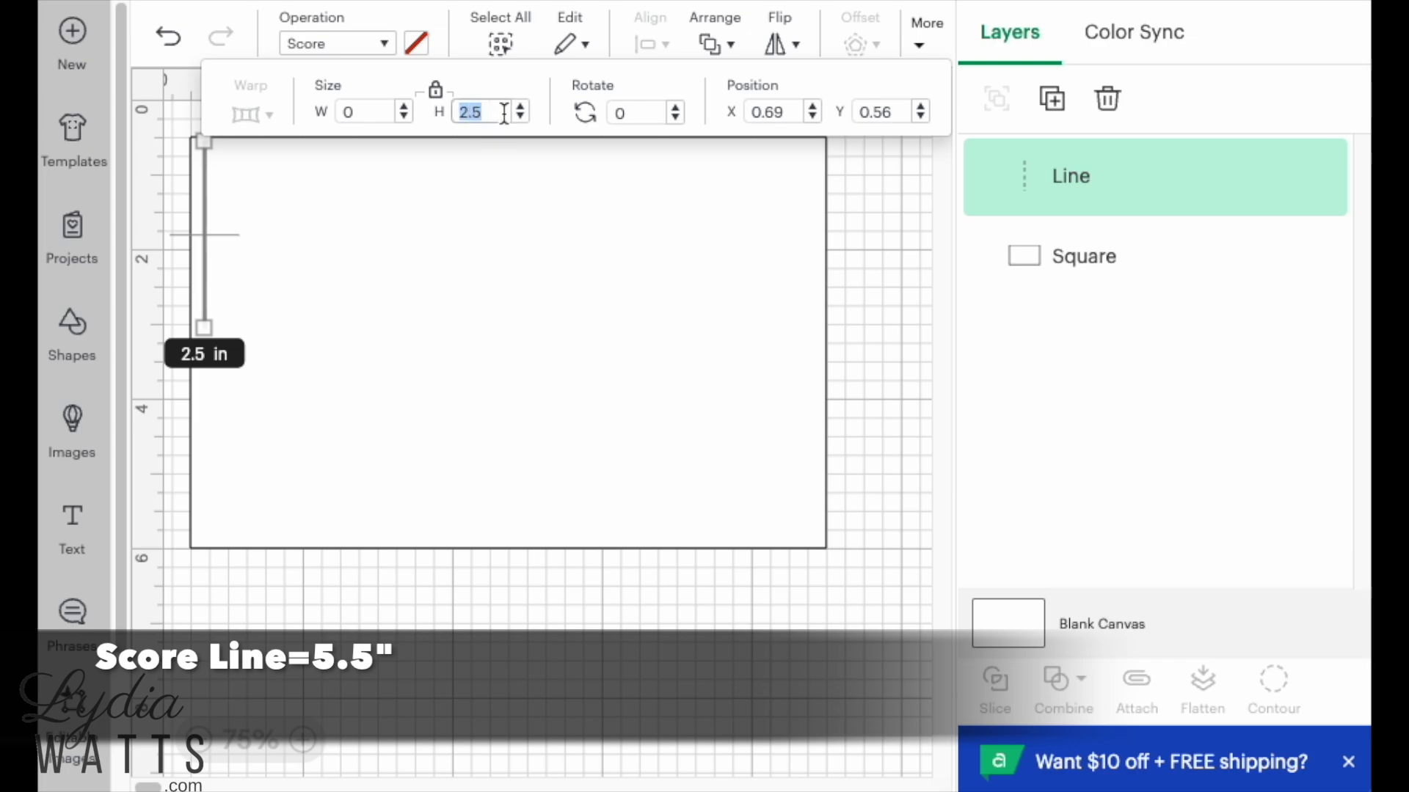
{"action": "type", "text": "5"}
{"action": "key", "text": "Return"}
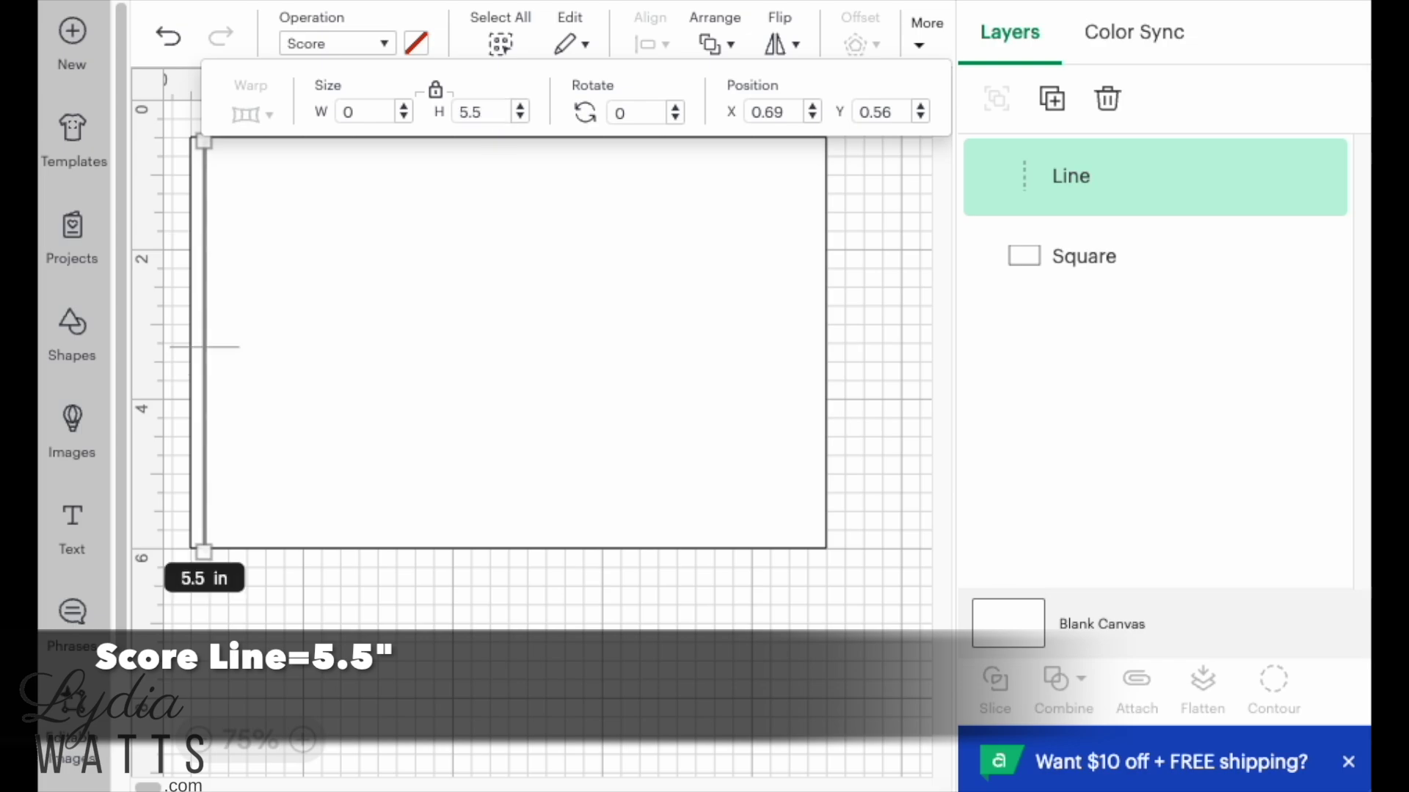
Center the score line and the card base on each other horizontally and vertically.
{"action": "left_click", "coordinate": [1131, 266], "text": "shift"}
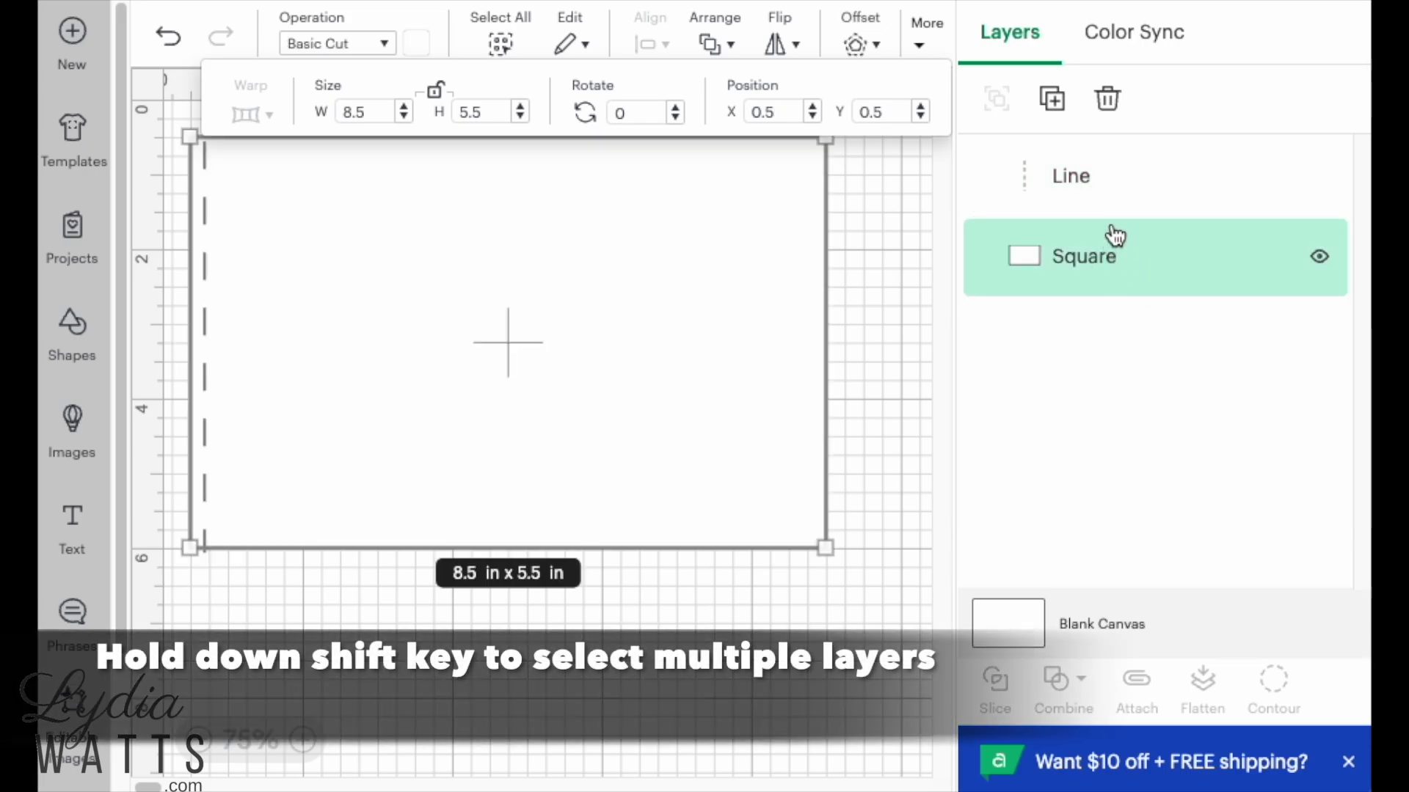
{"action": "left_click", "coordinate": [1123, 208], "text": "shift"}
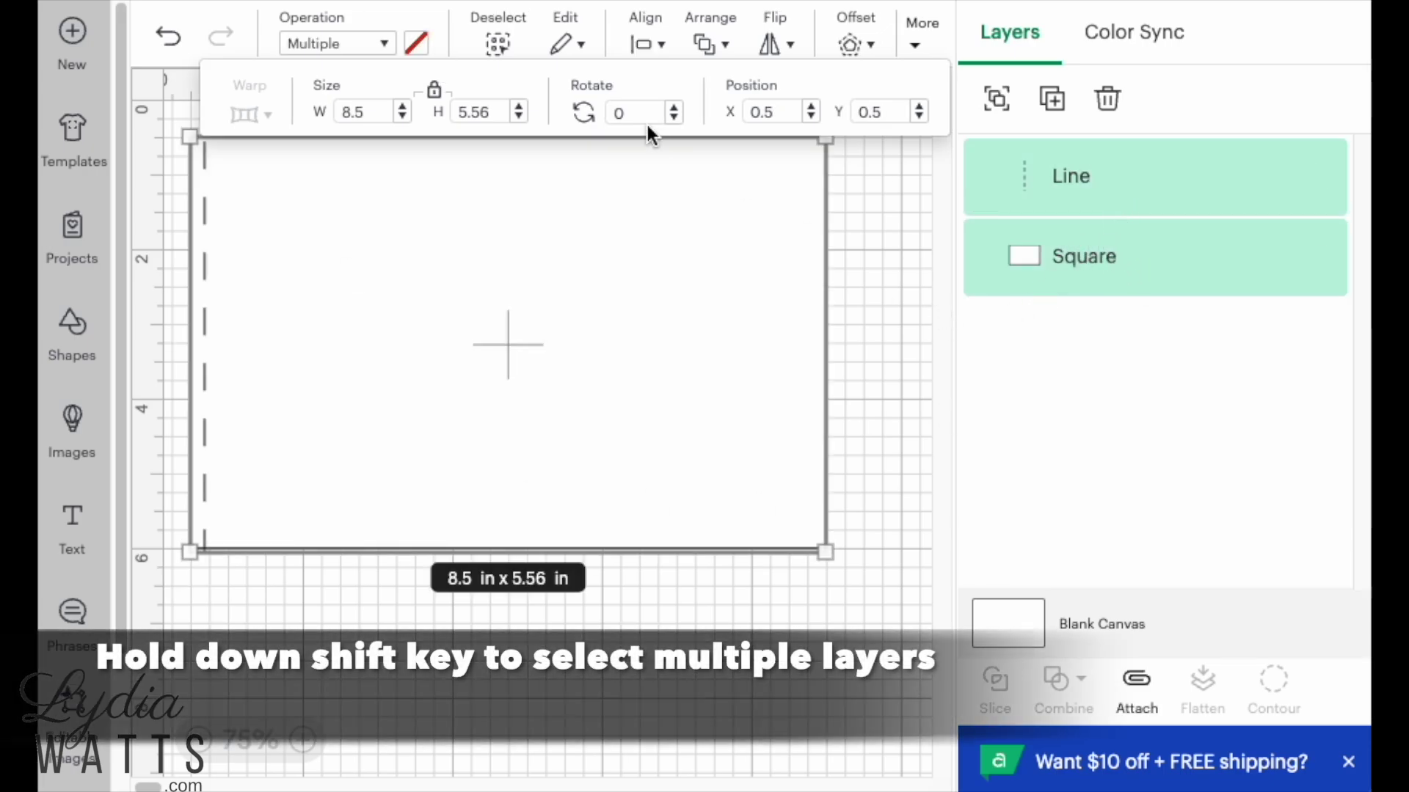
{"action": "left_click", "coordinate": [650, 54]}
{"action": "left_click", "coordinate": [781, 442]}
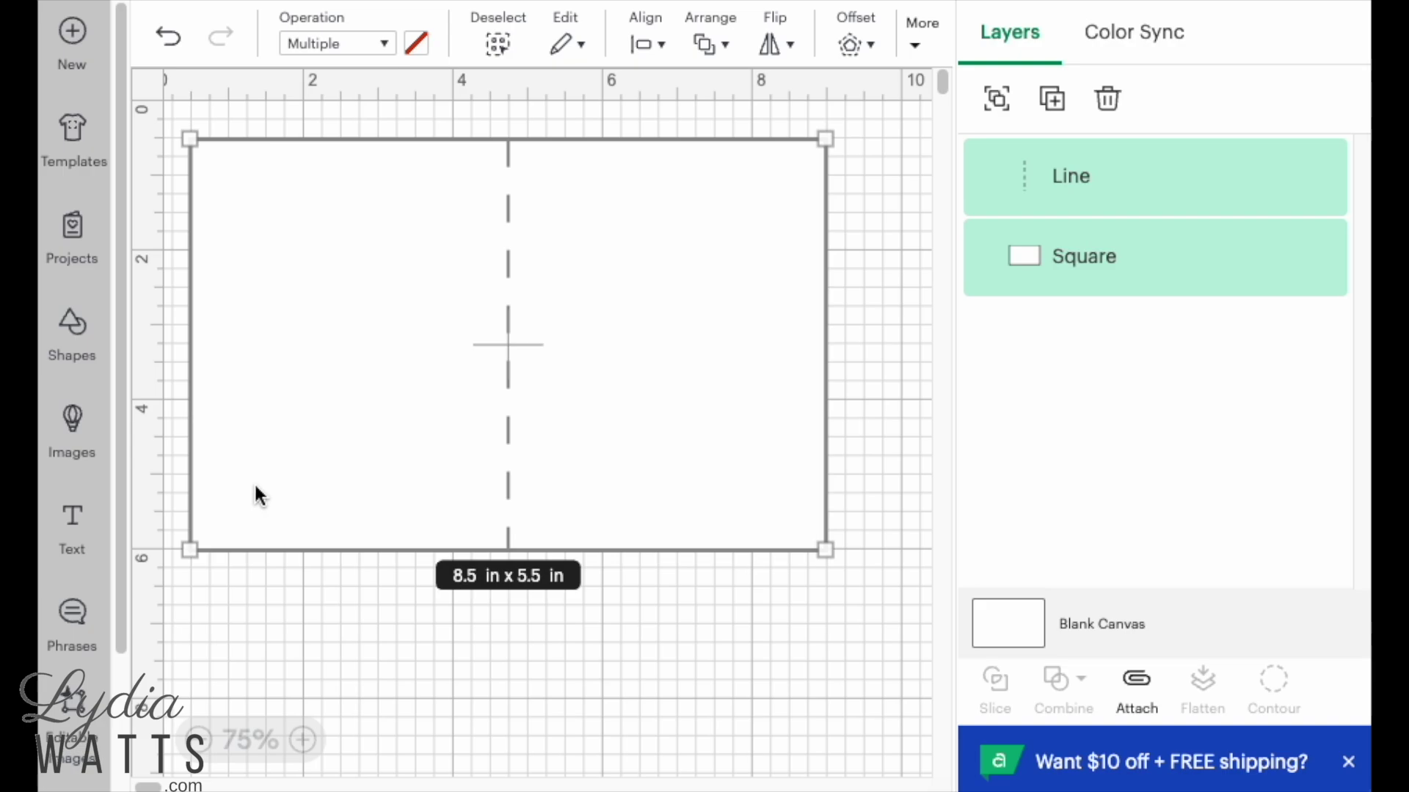
Add a text object with the pasted Matthew 28:6 verse "He is not here. For he has risen...", set it to font size 24 and shift it left.
{"action": "left_click", "coordinate": [73, 526]}
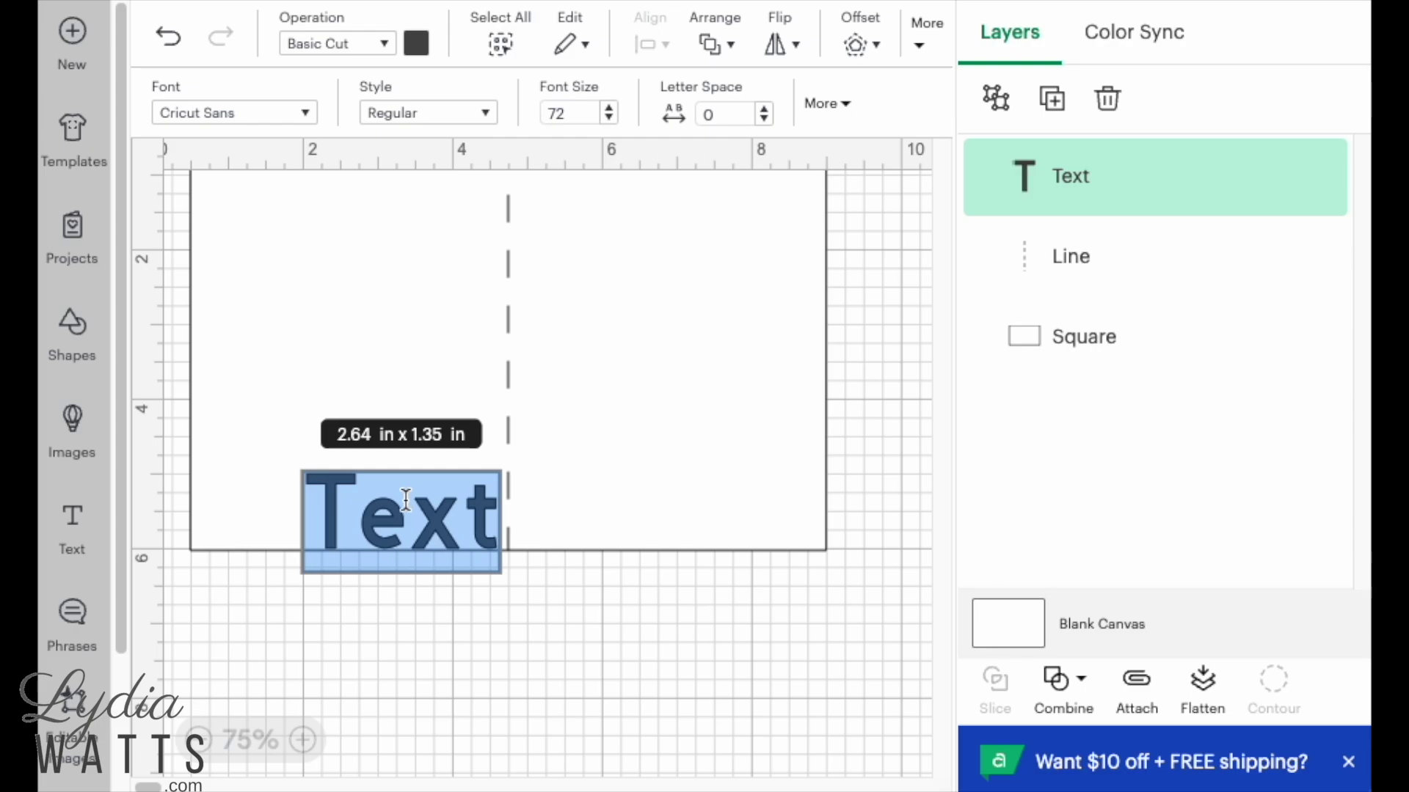
{"action": "key", "text": "ctrl+v"}
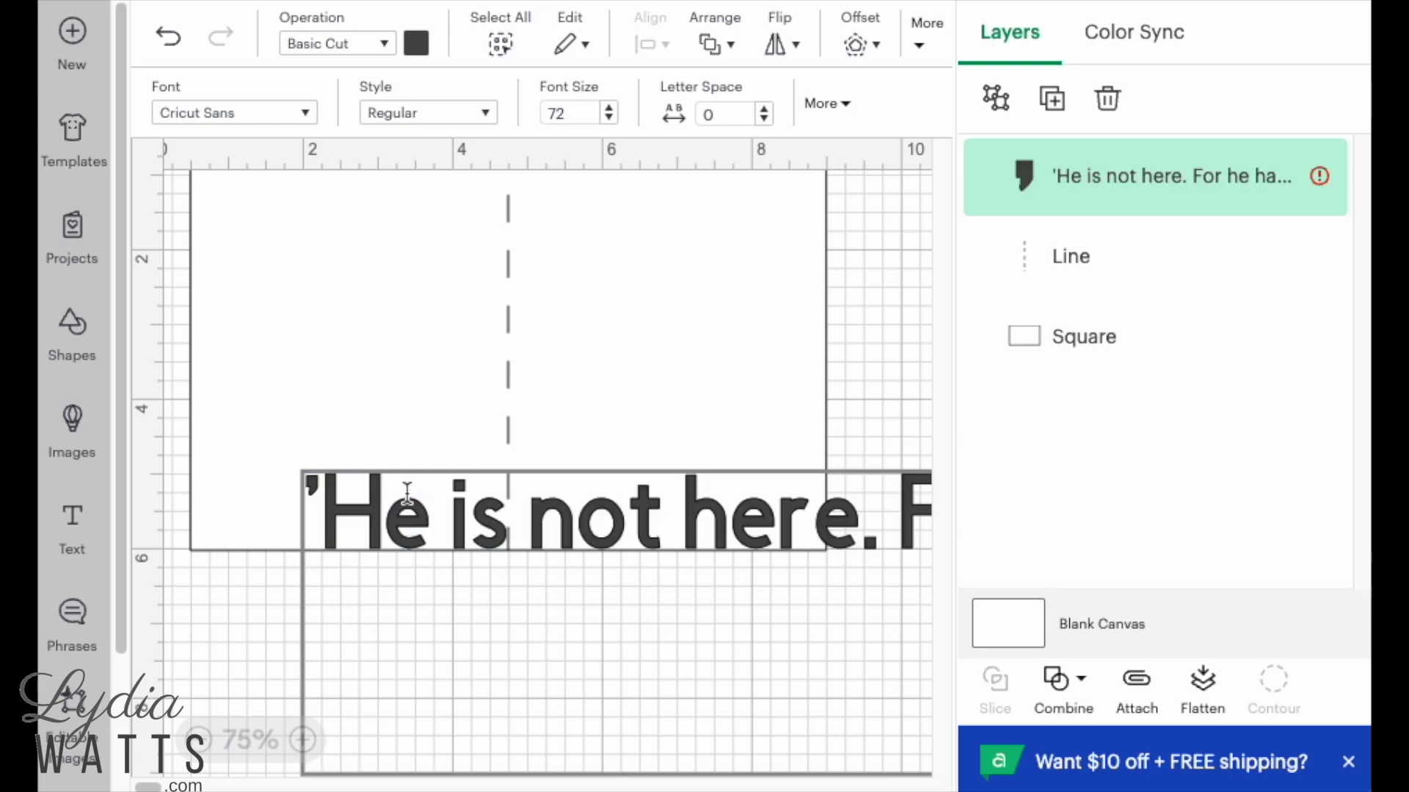
{"action": "left_click", "coordinate": [575, 110]}
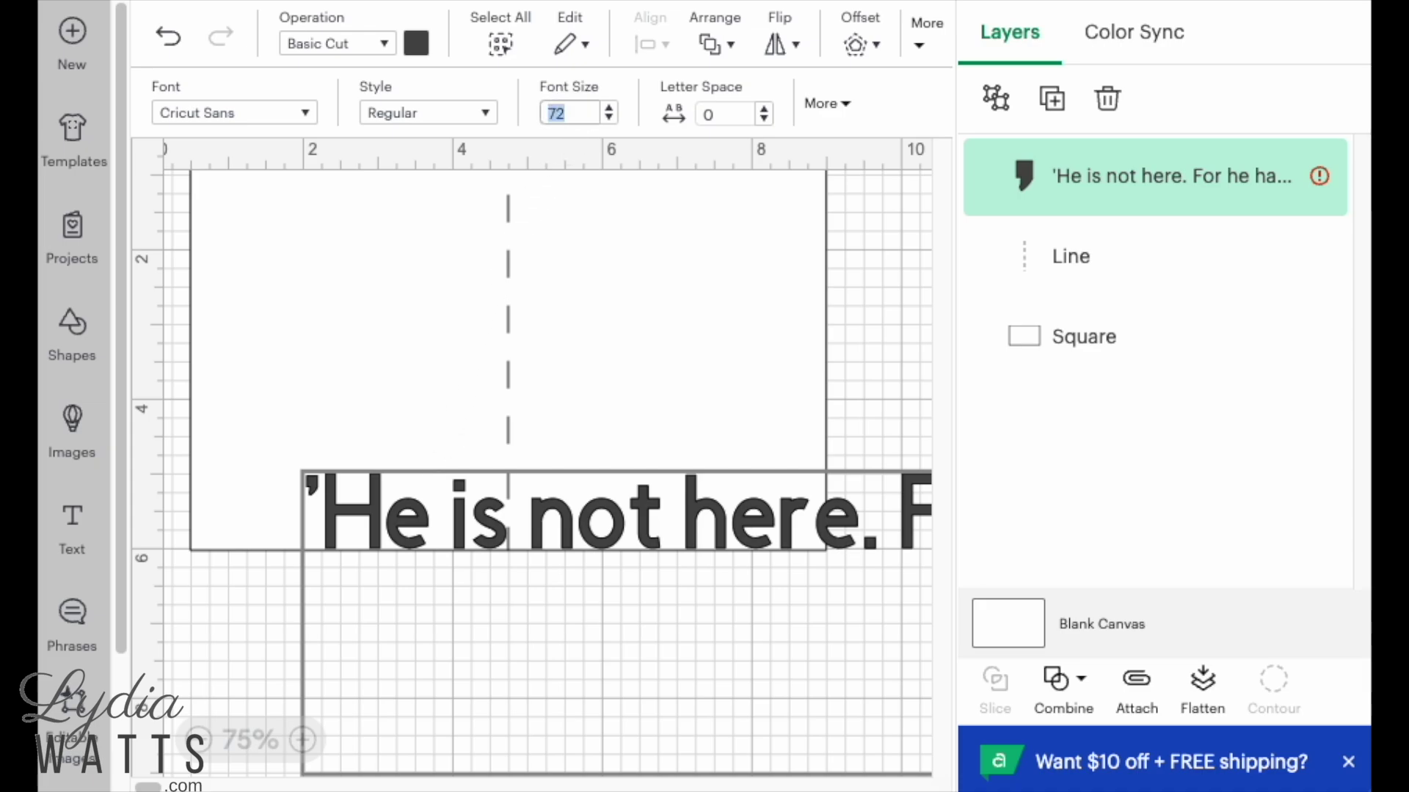
{"action": "key", "text": "Return"}
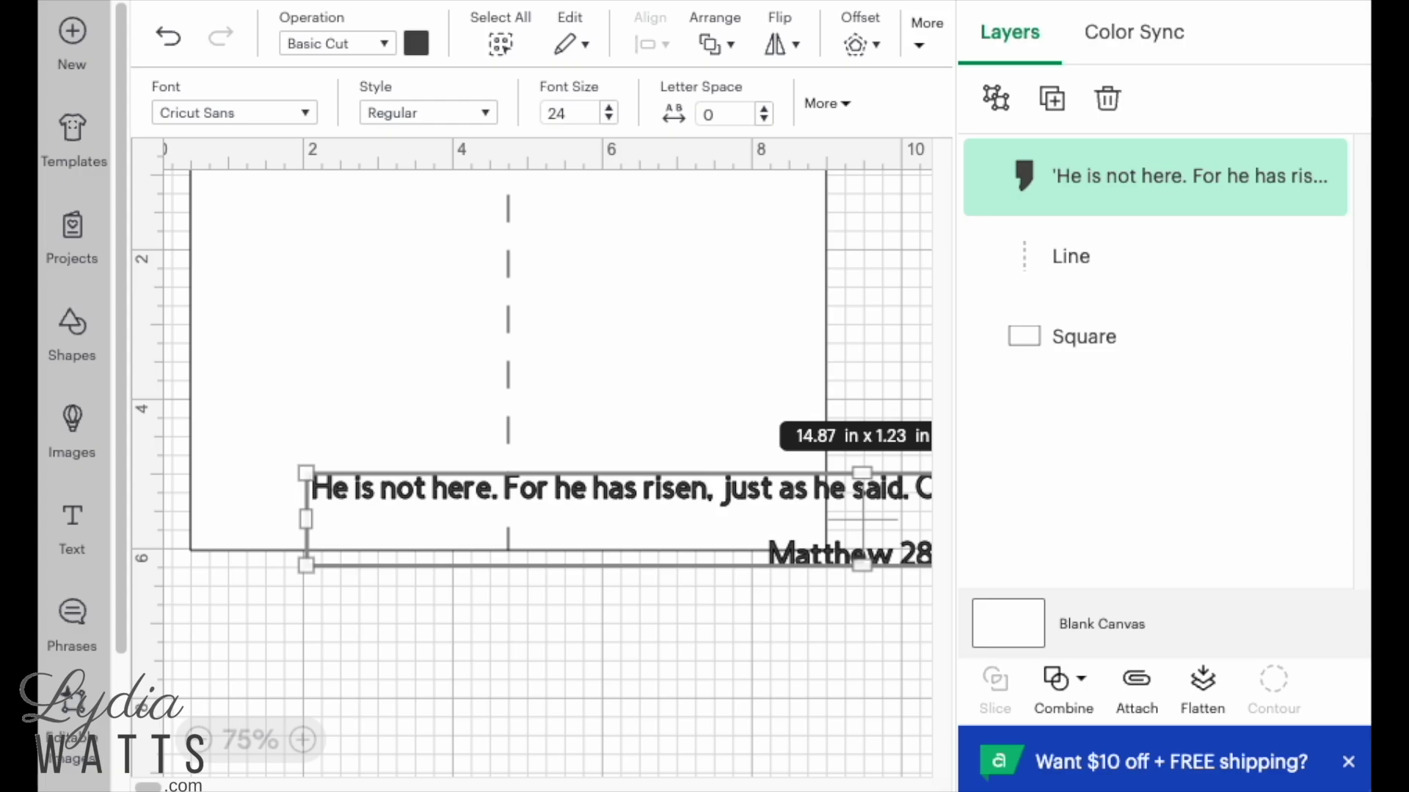
{"action": "left_click", "coordinate": [612, 652]}
{"action": "left_click_drag", "start_coordinate": [789, 499], "coordinate": [631, 510]}
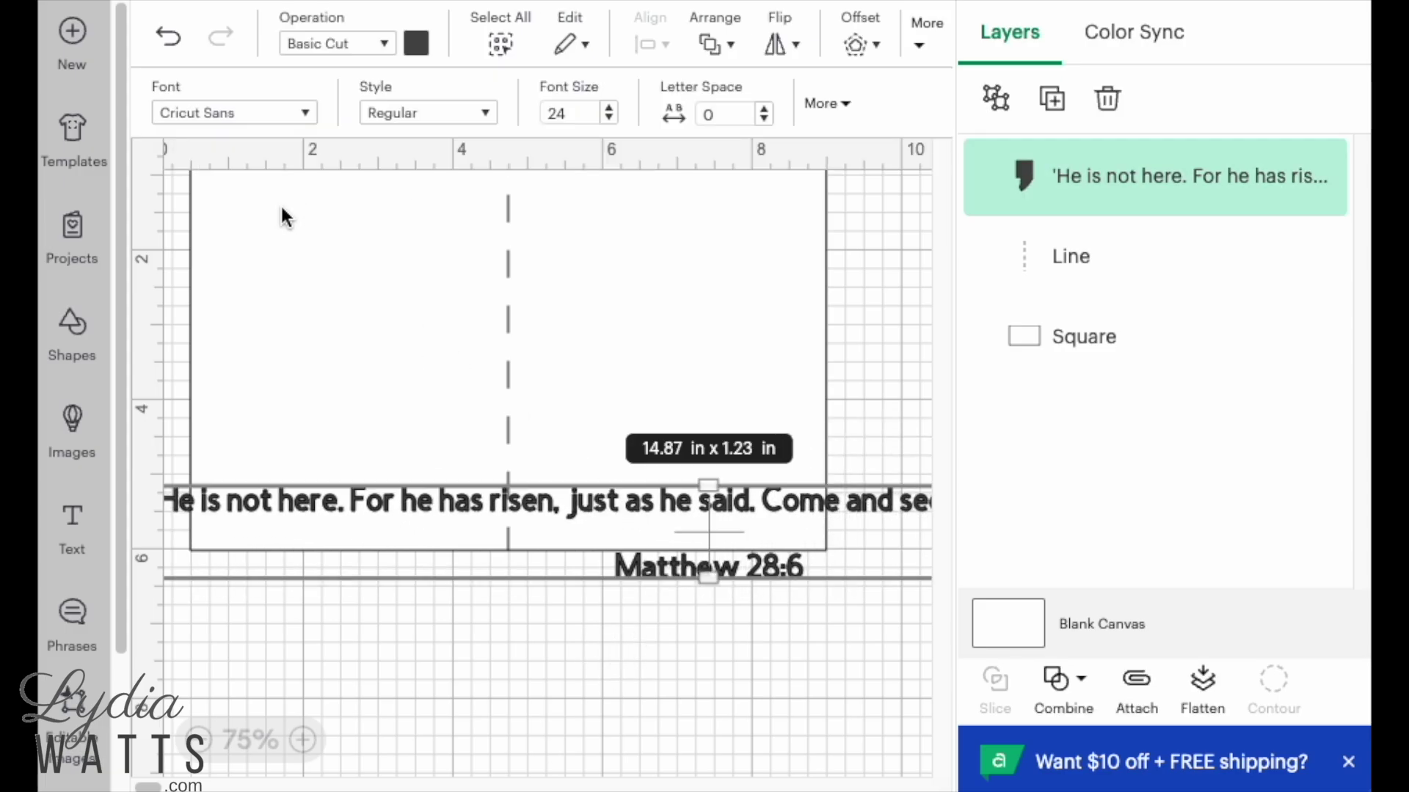
Open the font choices for the verse and filter the Cricut fonts to Writing and Kerned.
{"action": "left_click", "coordinate": [302, 112]}
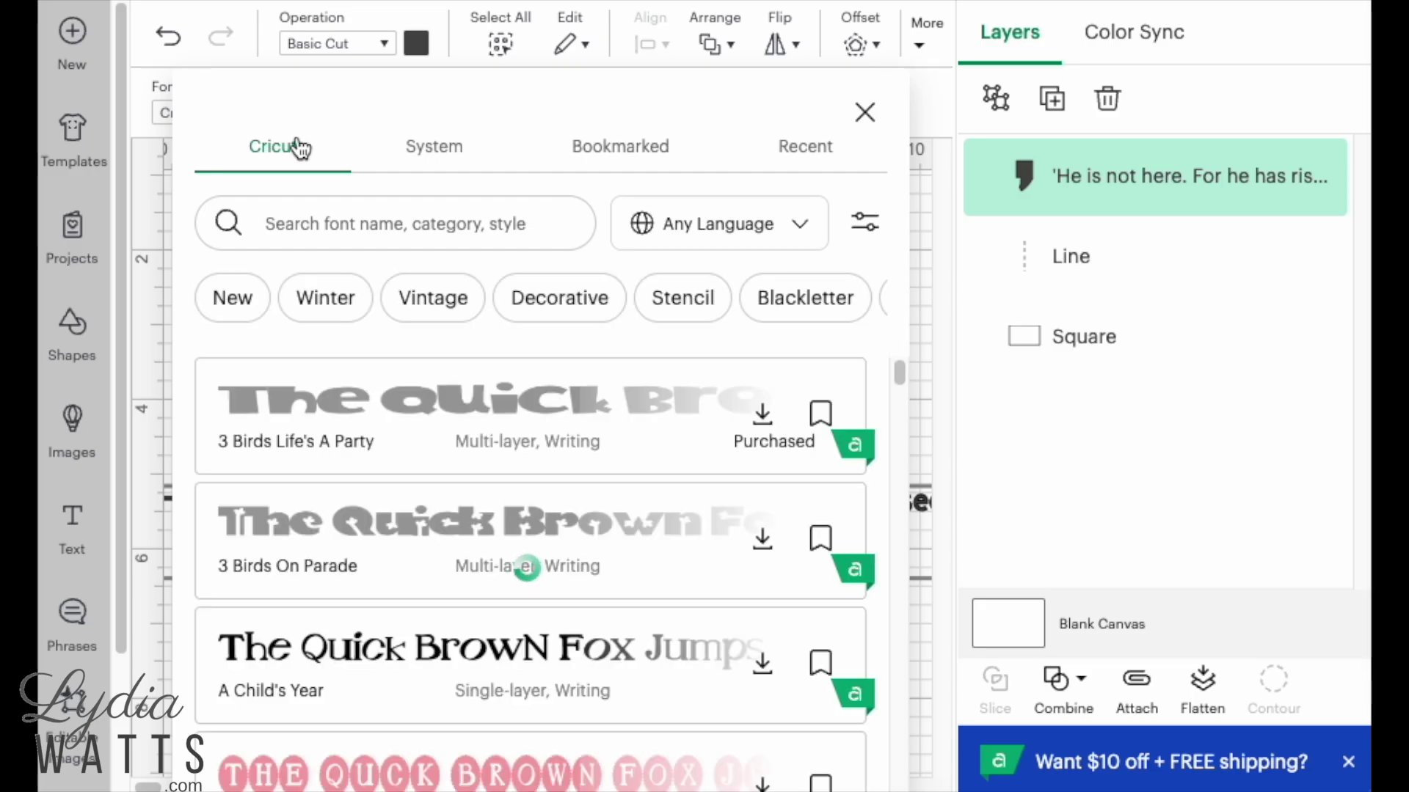
{"action": "left_click", "coordinate": [880, 246]}
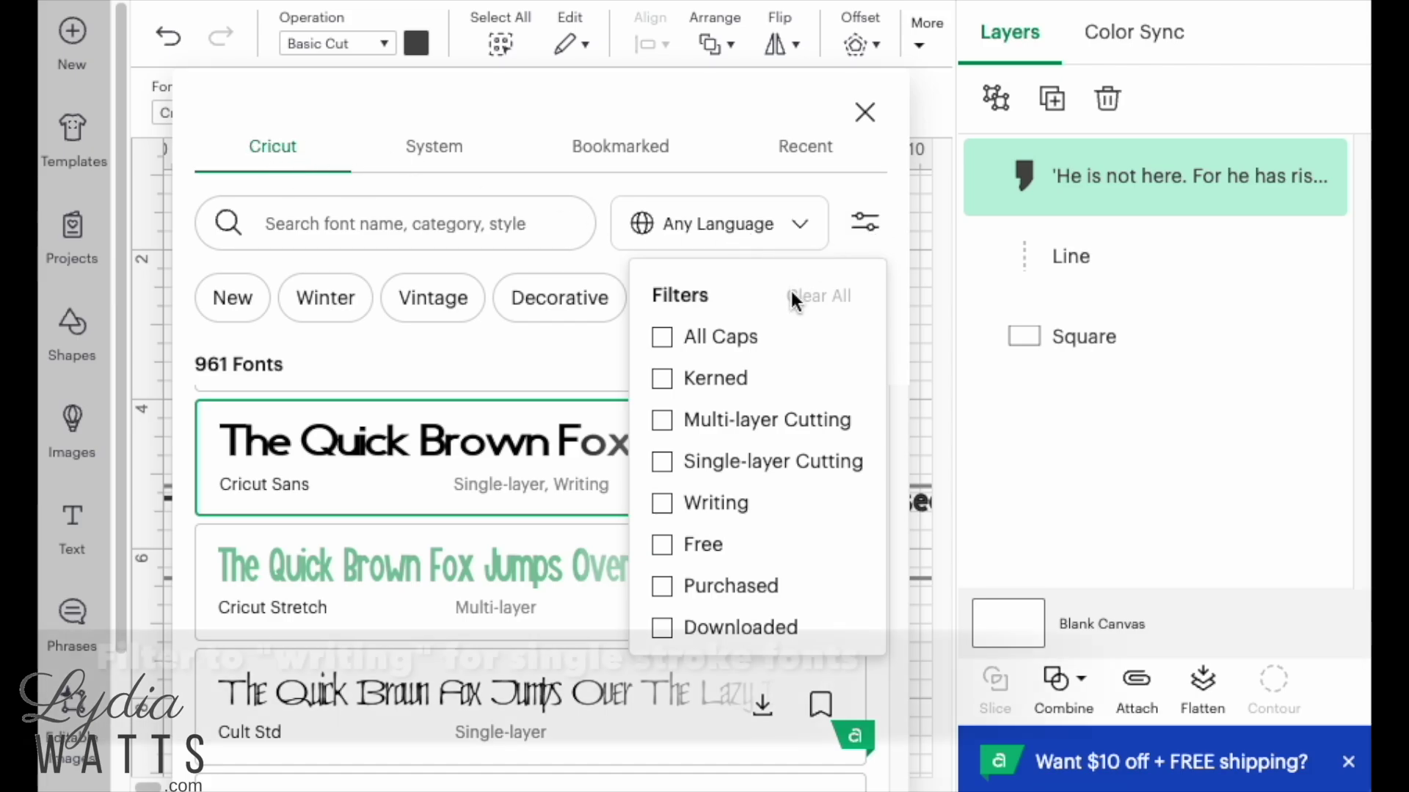
{"action": "left_click", "coordinate": [719, 508]}
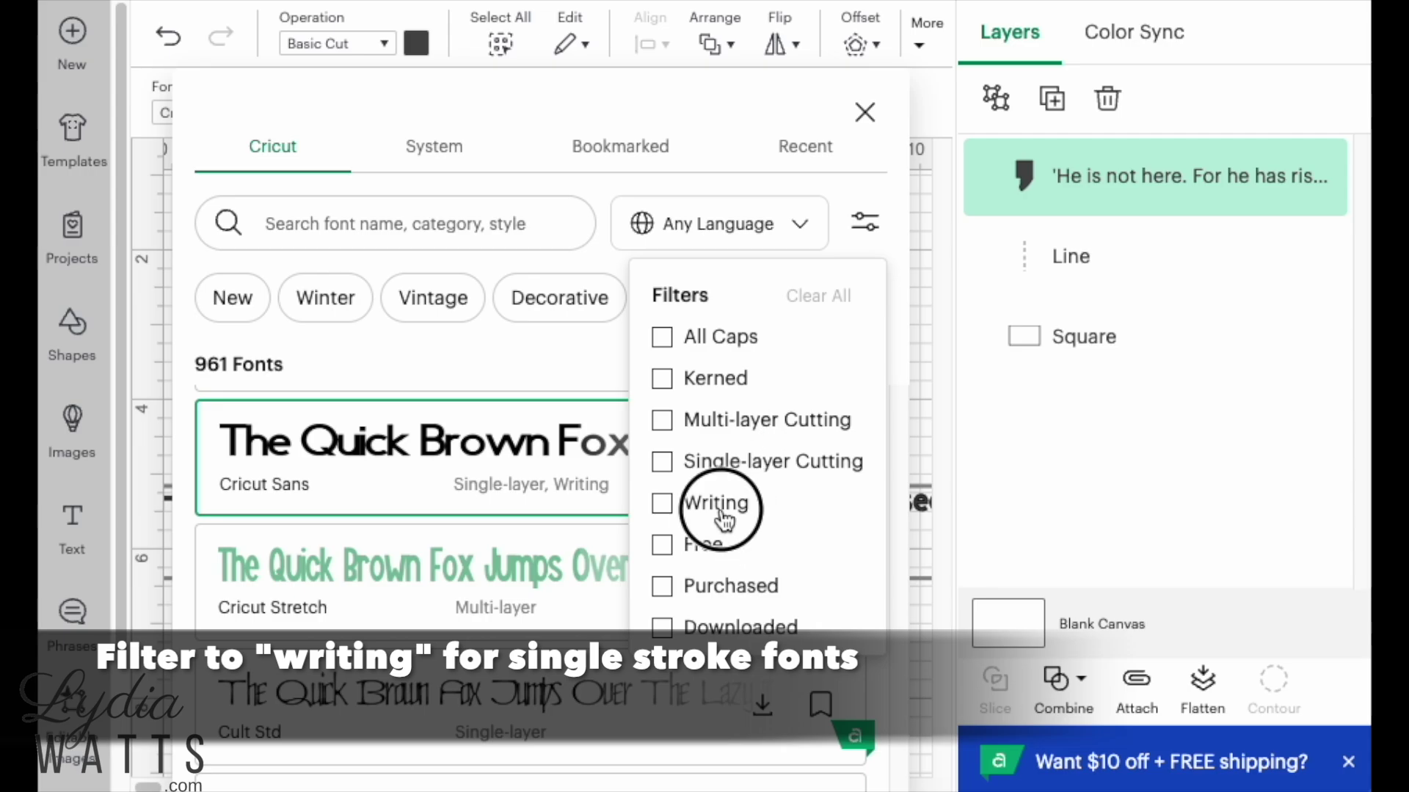
{"action": "left_click", "coordinate": [702, 385]}
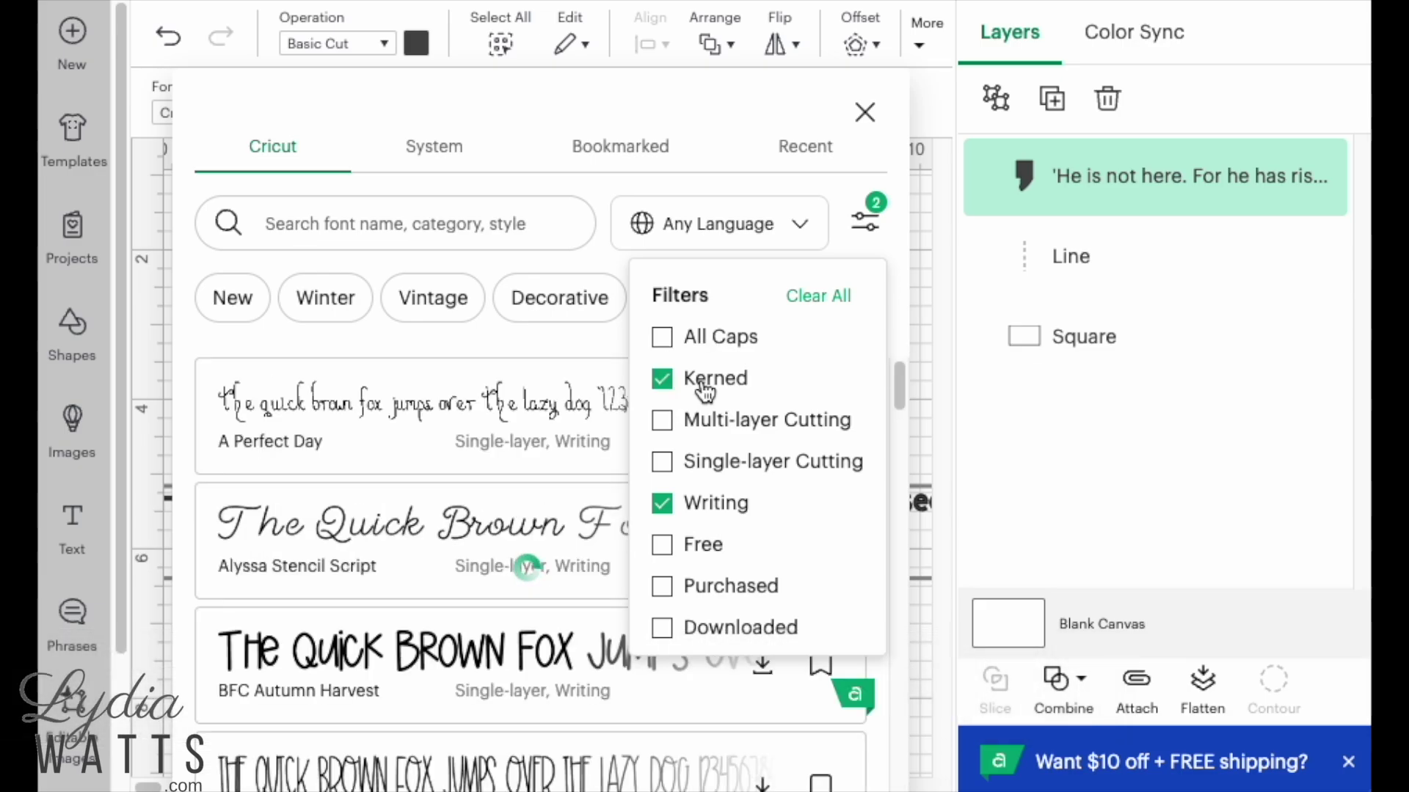
Apply the Alyssa Stencil Script font to the verse.
{"action": "scroll", "coordinate": [512, 506], "scroll_direction": "down", "scroll_amount": 10}
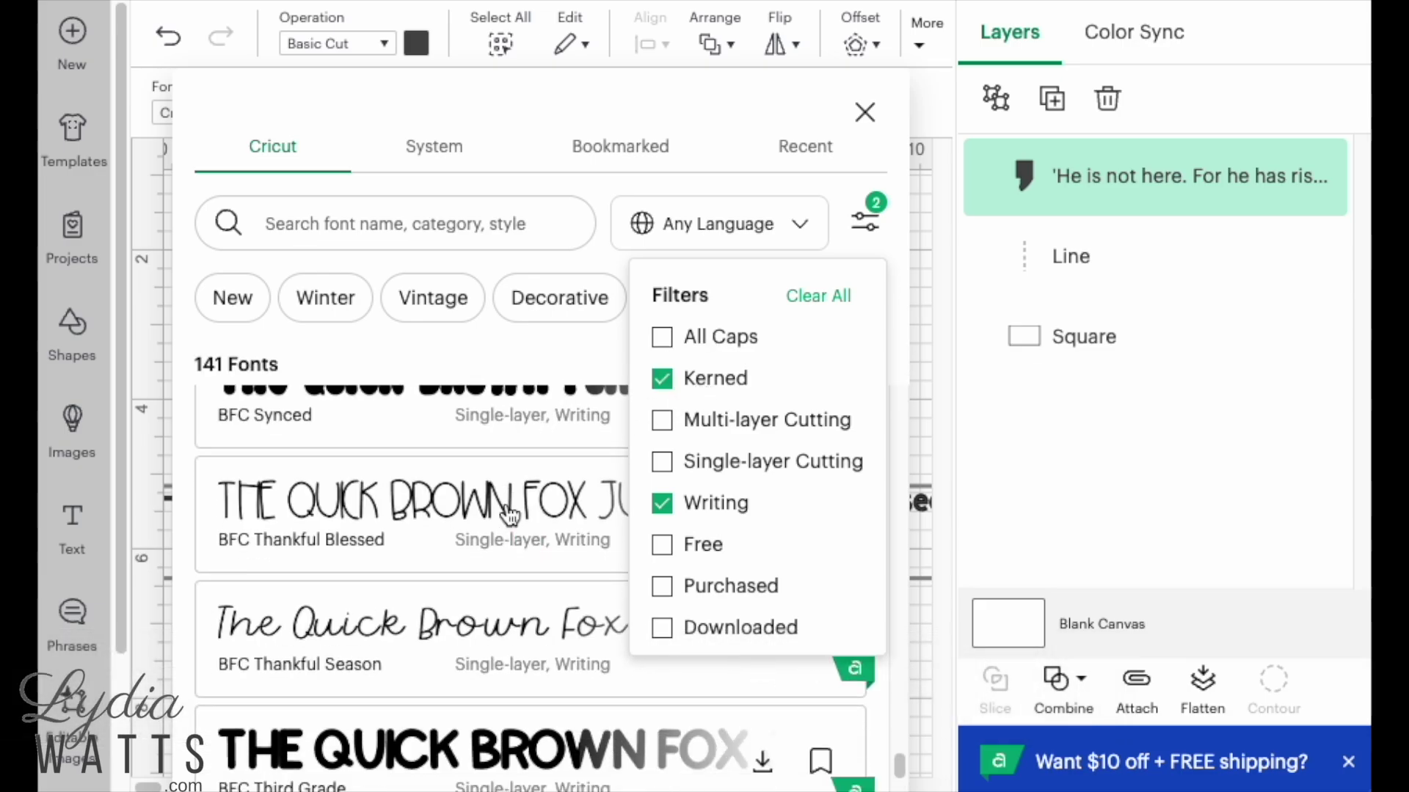
{"action": "scroll", "coordinate": [504, 516], "scroll_direction": "up", "scroll_amount": 10}
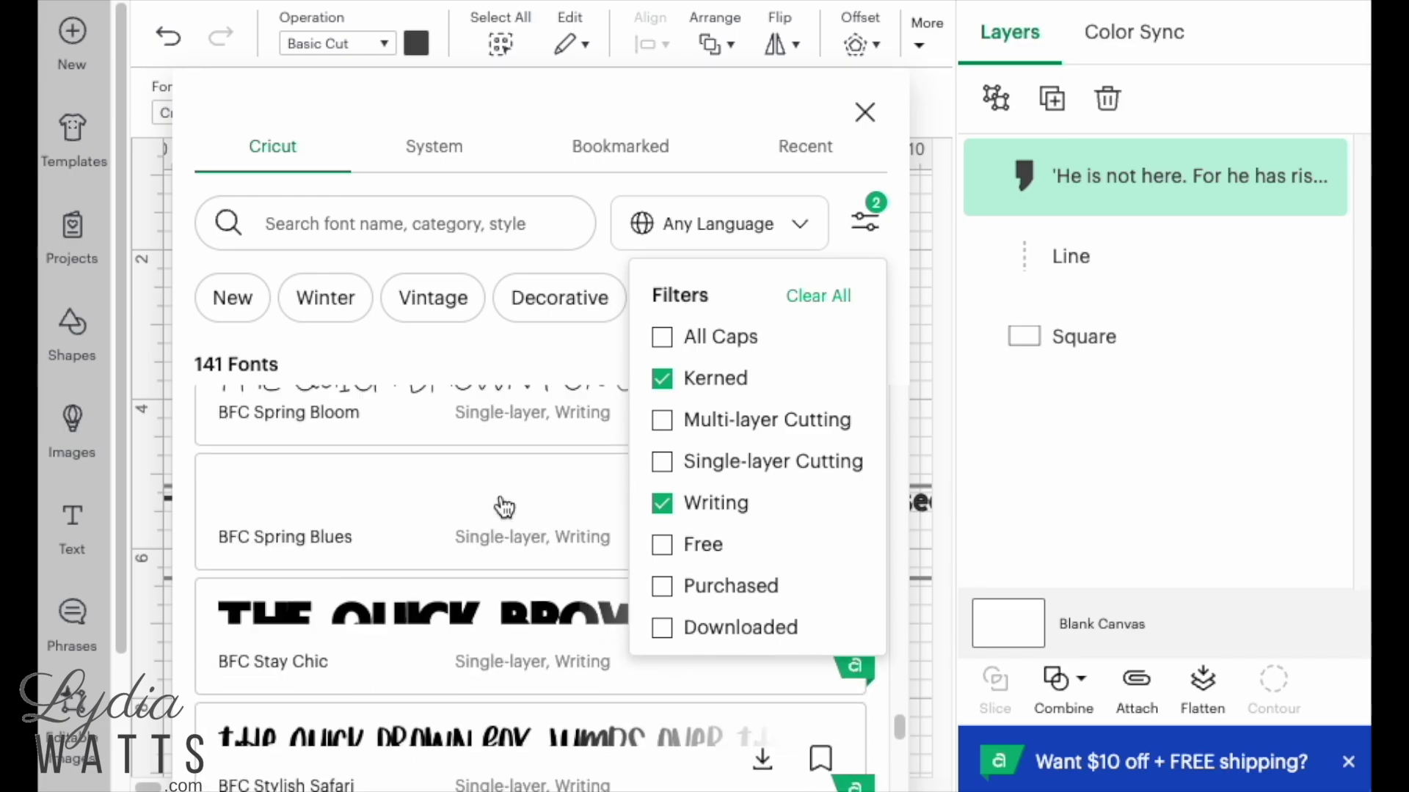
{"action": "scroll", "coordinate": [501, 502], "scroll_direction": "up", "scroll_amount": 10}
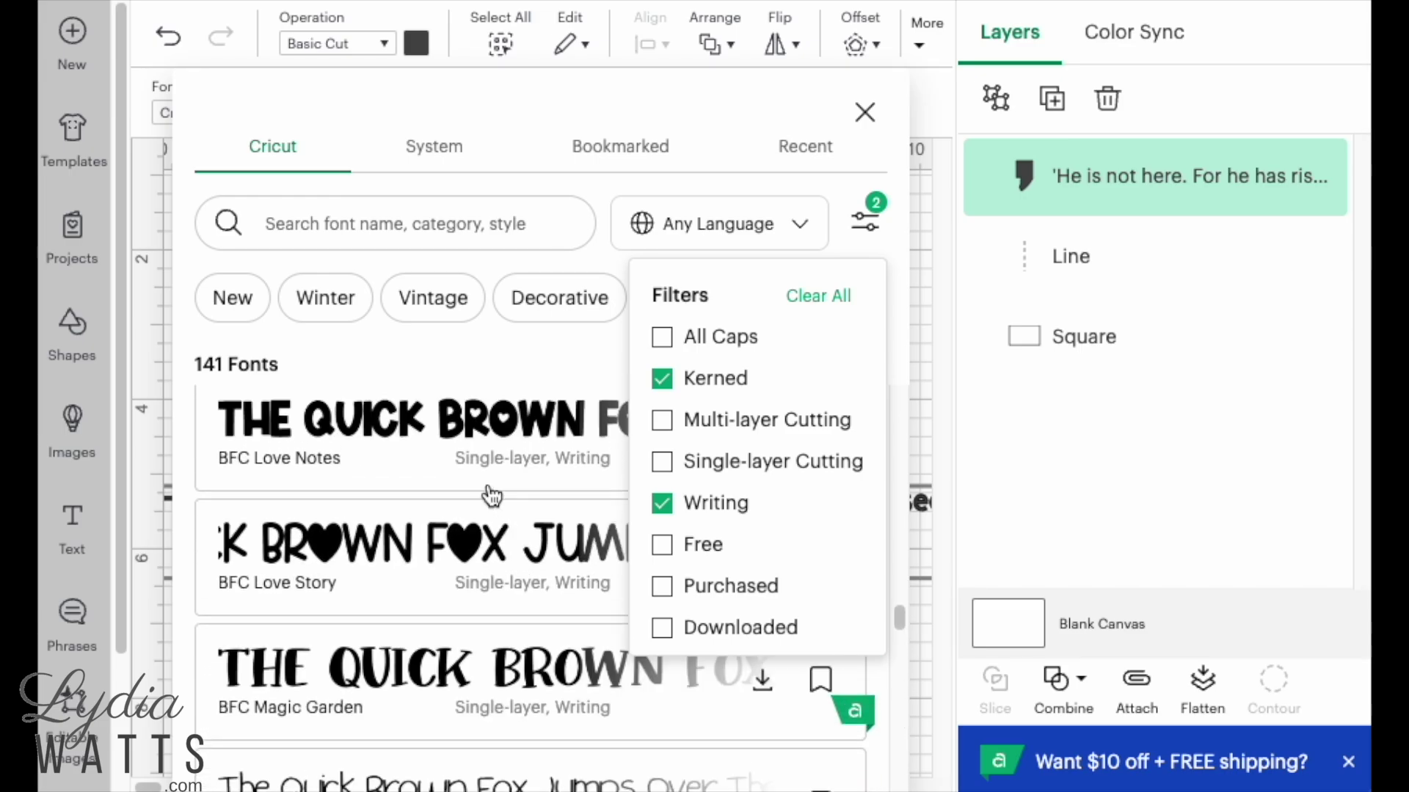
{"action": "scroll", "coordinate": [477, 493], "scroll_direction": "up", "scroll_amount": 10}
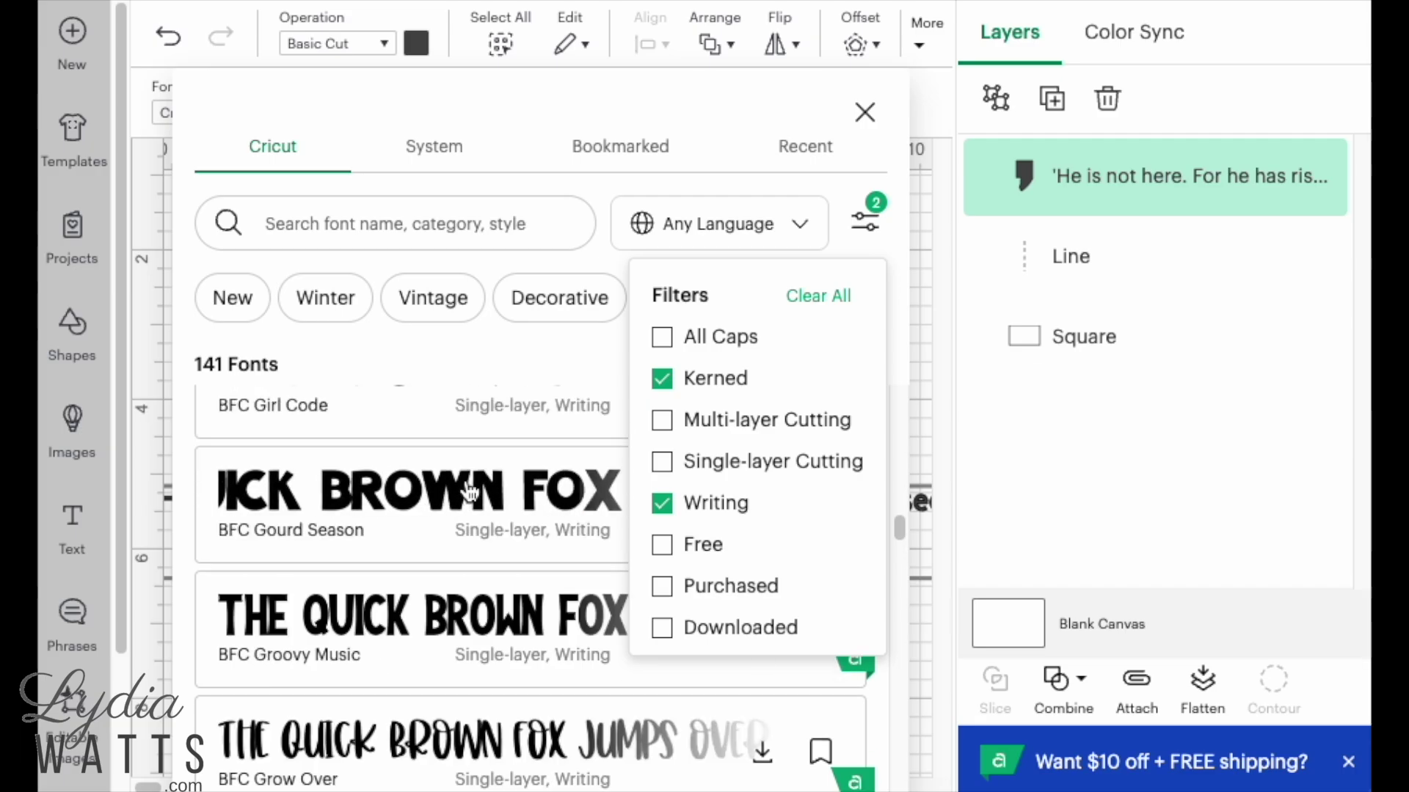
{"action": "left_click", "coordinate": [400, 576]}
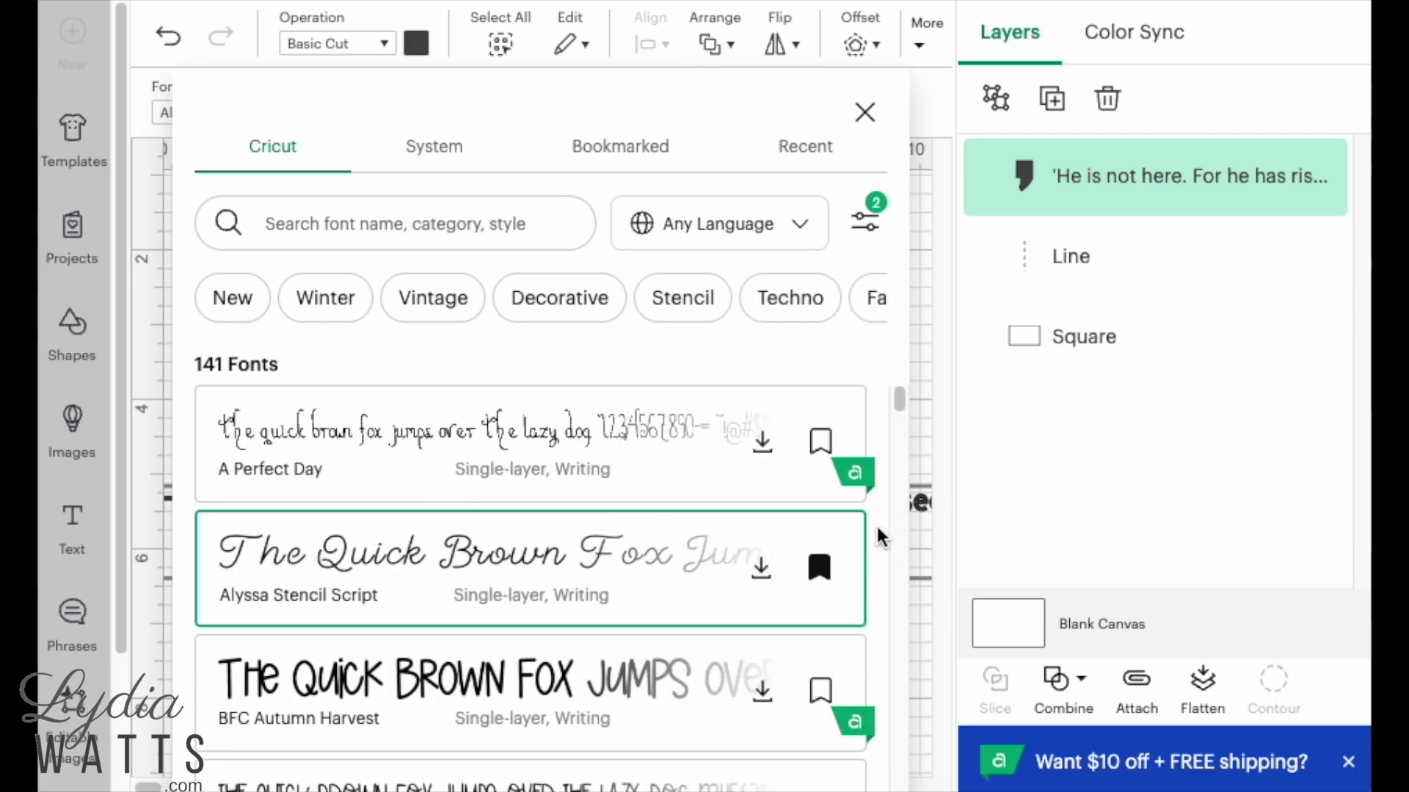
{"action": "left_click", "coordinate": [917, 477]}
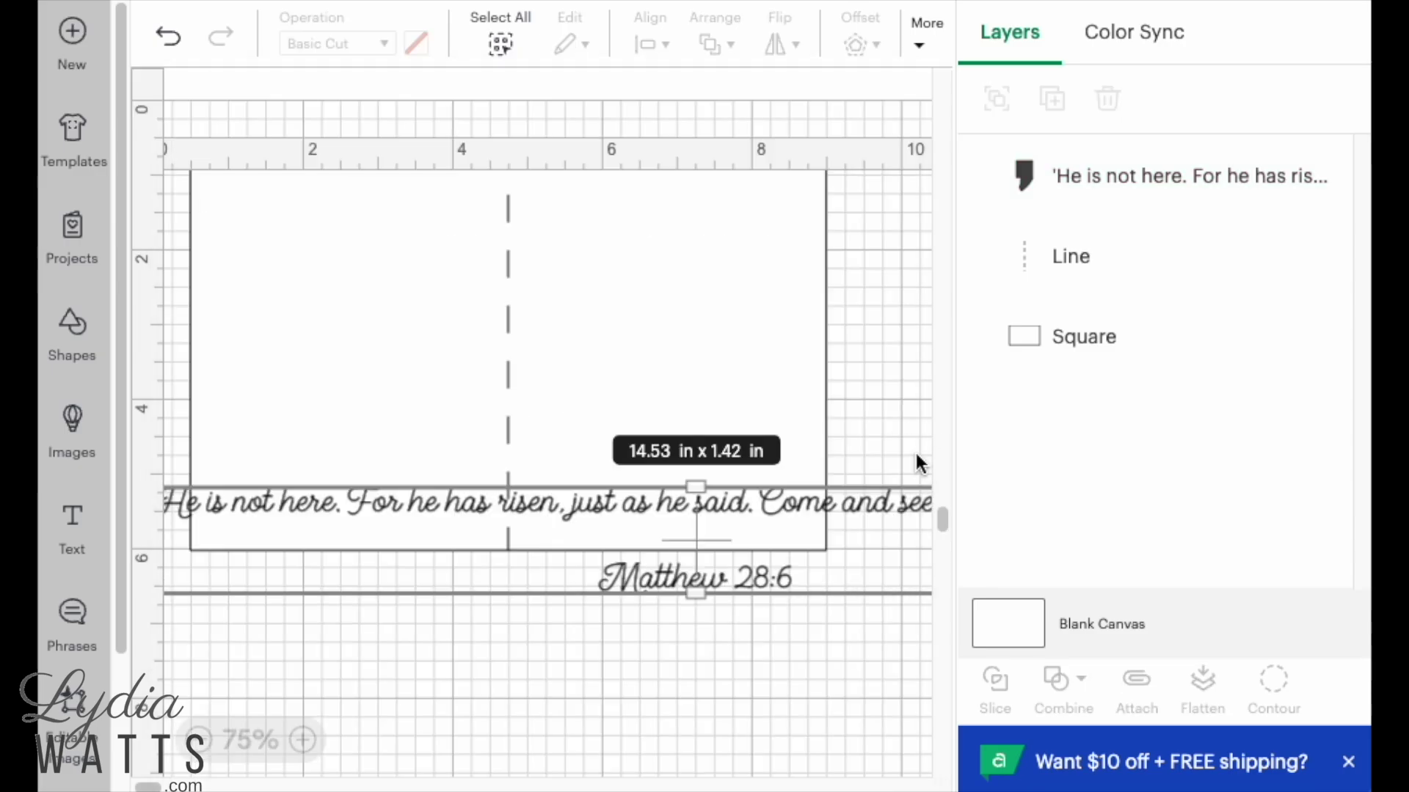
Narrow the text box to about 5.81 in so the verse wraps onto three lines, and move it toward the card's right half.
{"action": "scroll", "coordinate": [397, 535], "scroll_direction": "down", "scroll_amount": 10}
{"action": "scroll", "coordinate": [411, 455], "scroll_direction": "up", "scroll_amount": 10}
{"action": "left_click_drag", "start_coordinate": [288, 498], "coordinate": [683, 549]}
{"action": "left_click_drag", "start_coordinate": [776, 515], "coordinate": [340, 416]}
{"action": "left_click_drag", "start_coordinate": [893, 476], "coordinate": [649, 463]}
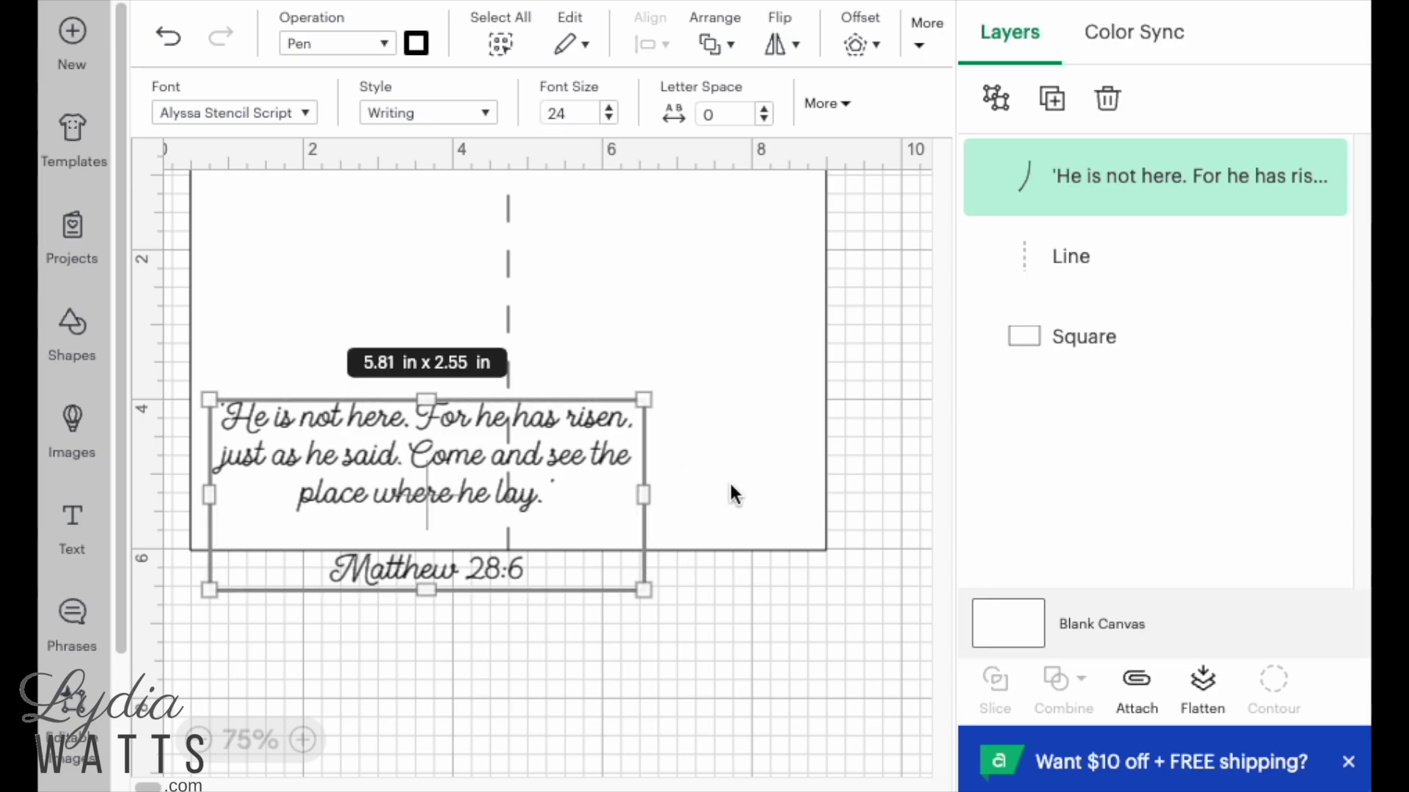
{"action": "left_click", "coordinate": [892, 367]}
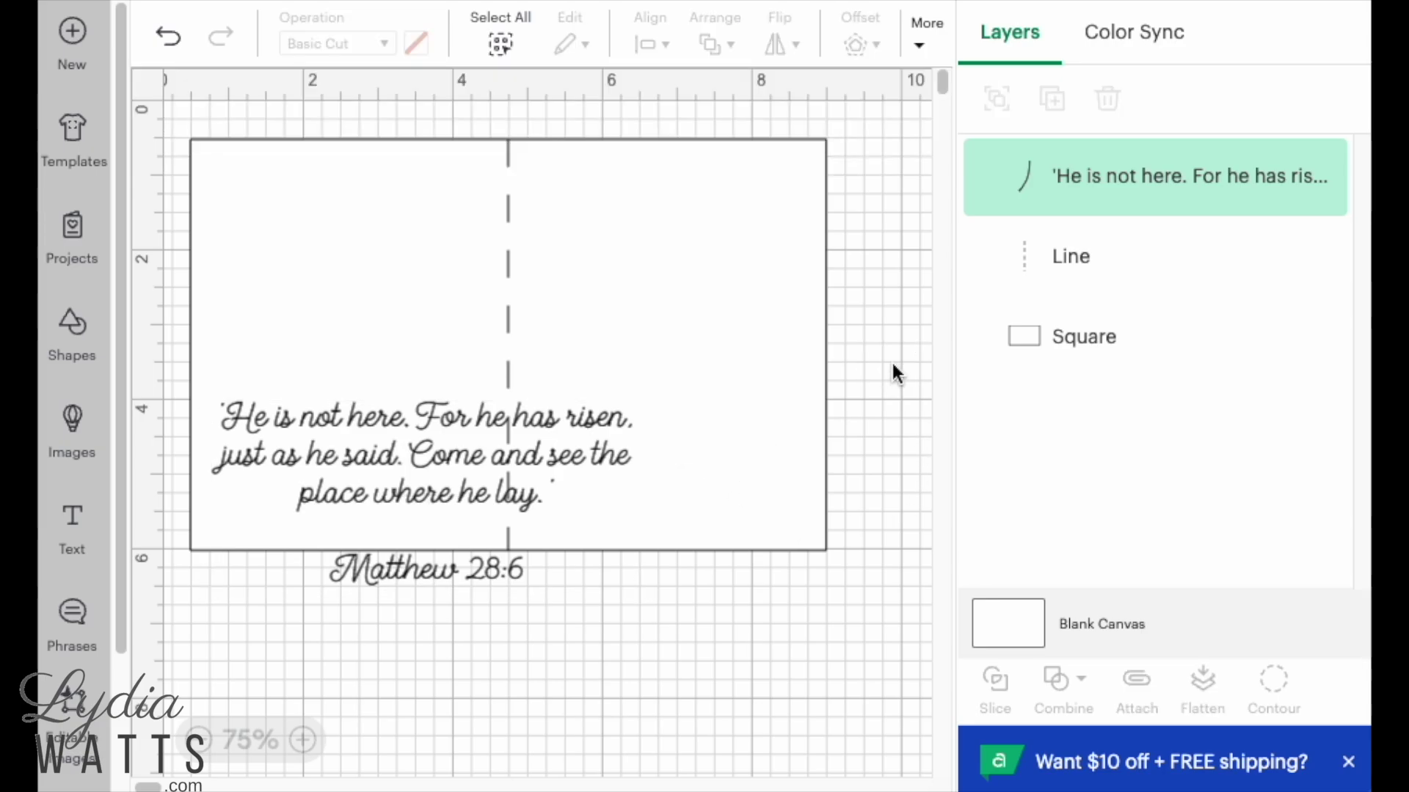
{"action": "left_click_drag", "start_coordinate": [535, 487], "coordinate": [730, 393]}
{"action": "left_click", "coordinate": [459, 547]}
{"action": "left_click_drag", "start_coordinate": [399, 531], "coordinate": [351, 598]}
{"action": "key", "text": "ctrl+z"}
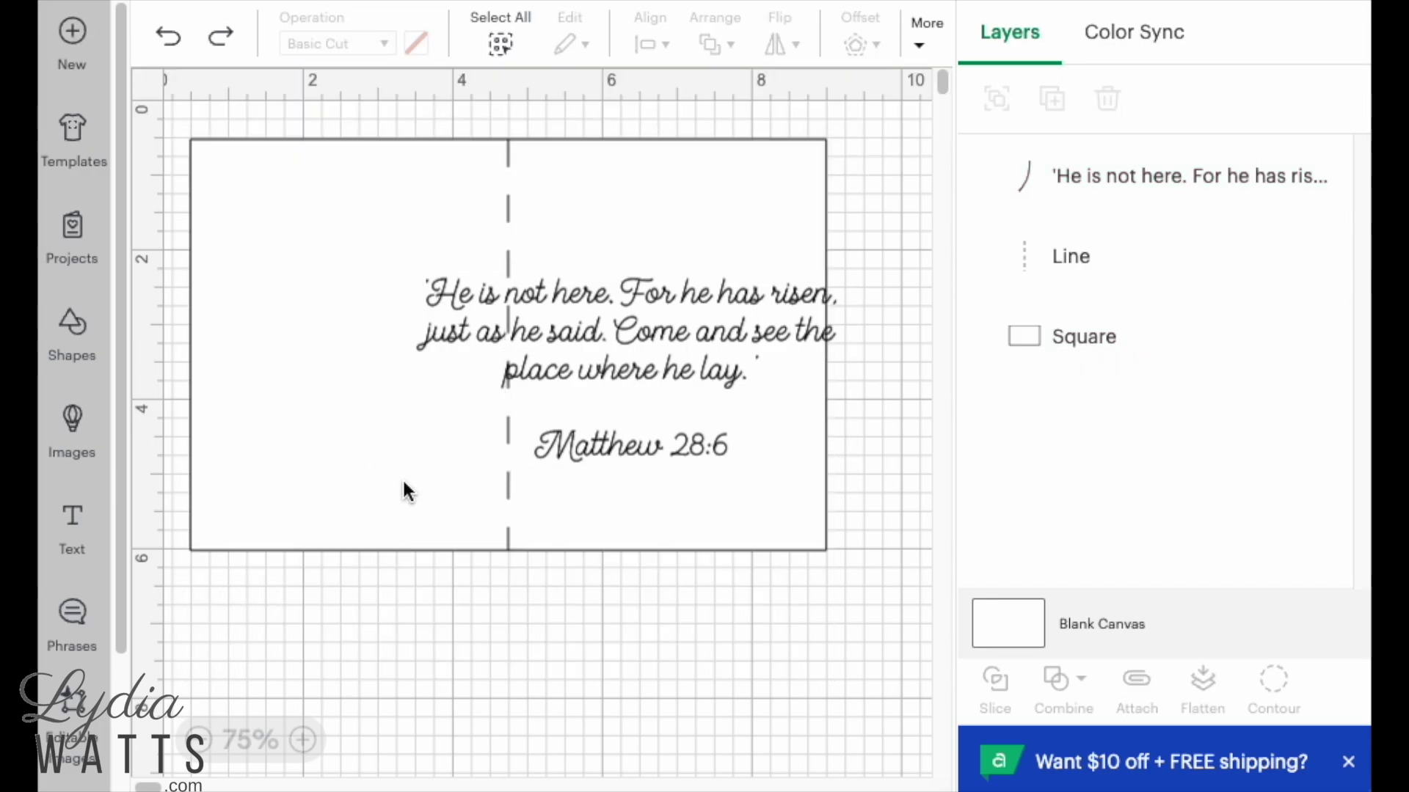
Move the card base square and its score line together about 2 in down the canvas.
{"action": "left_click", "coordinate": [1037, 276]}
{"action": "left_click", "coordinate": [1047, 346], "text": "shift"}
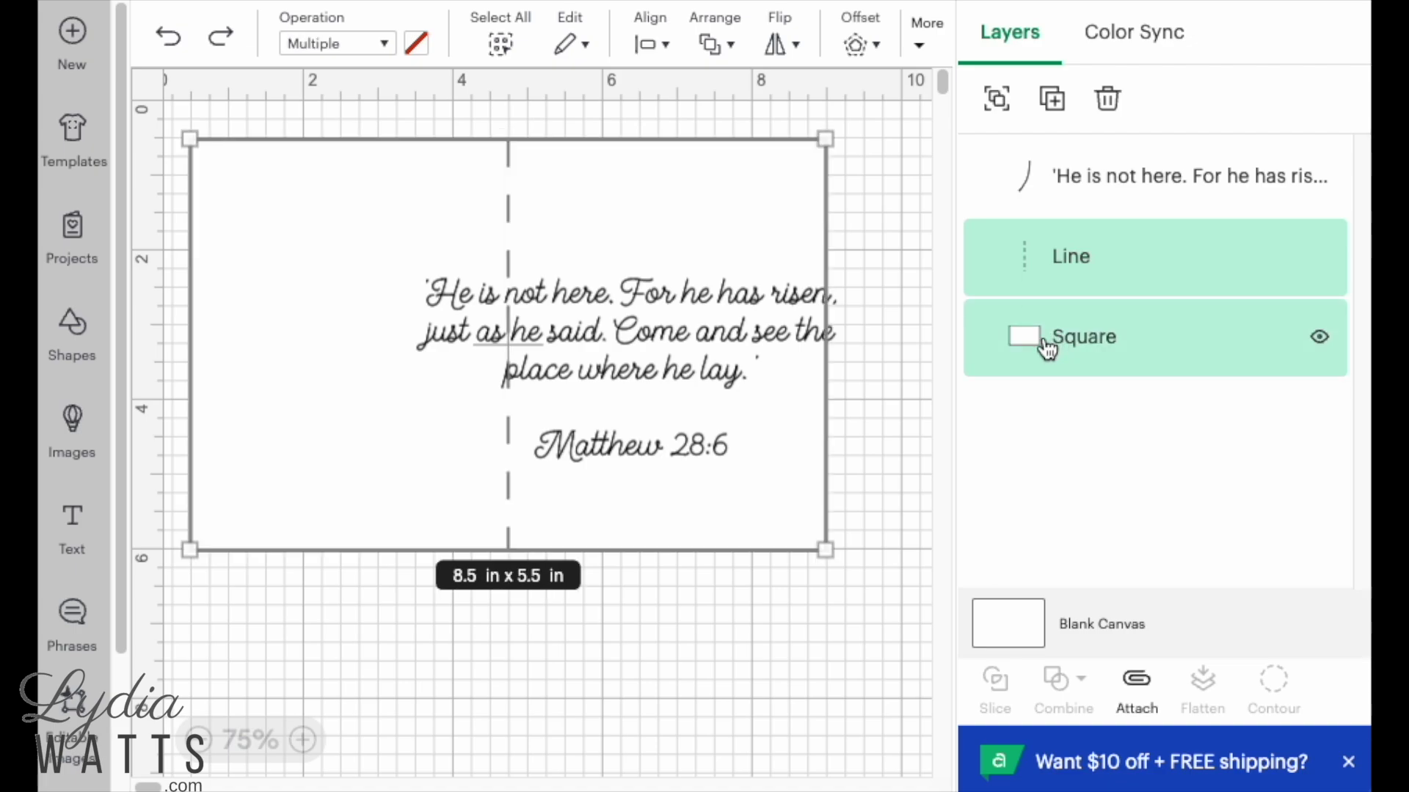
{"action": "left_click_drag", "start_coordinate": [333, 418], "coordinate": [336, 571]}
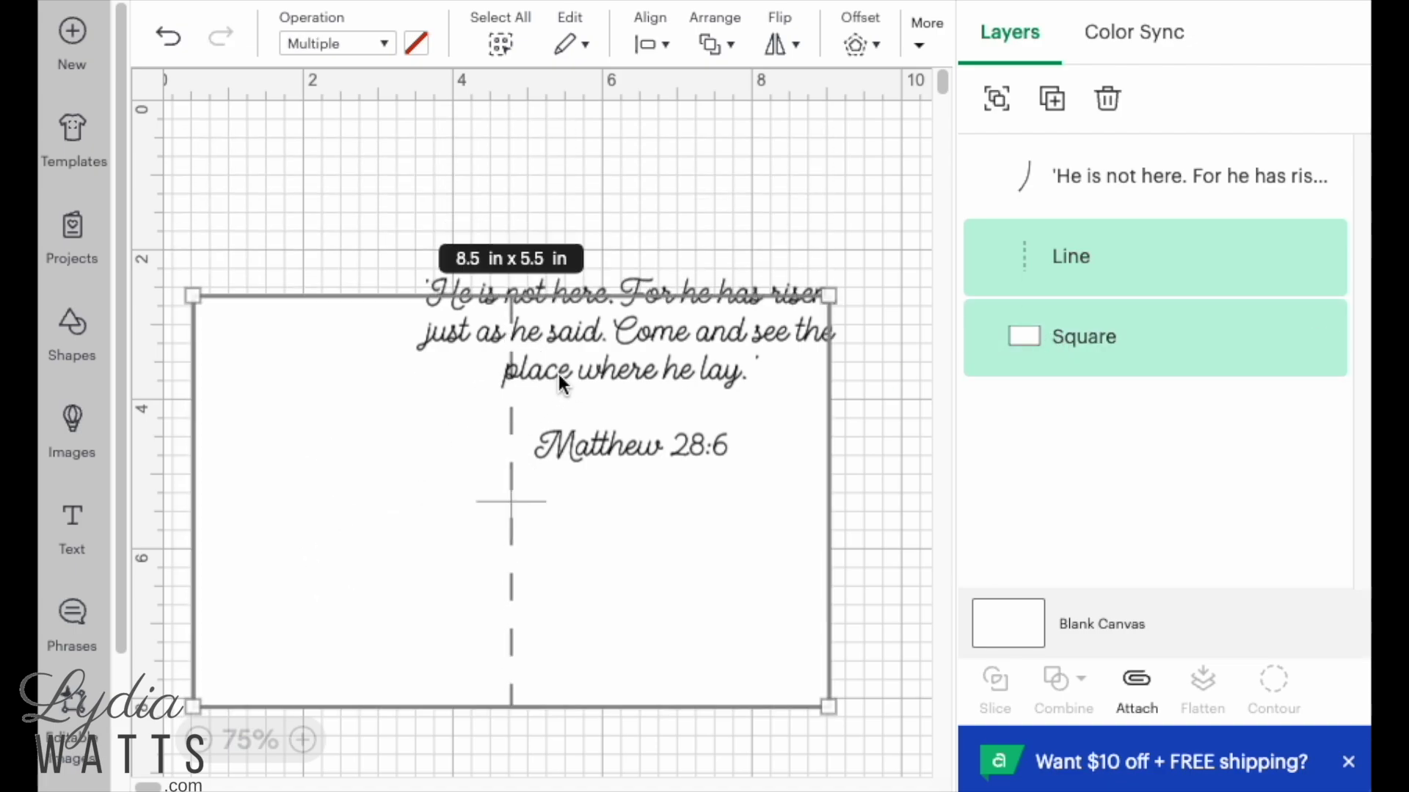
{"action": "left_click", "coordinate": [721, 196]}
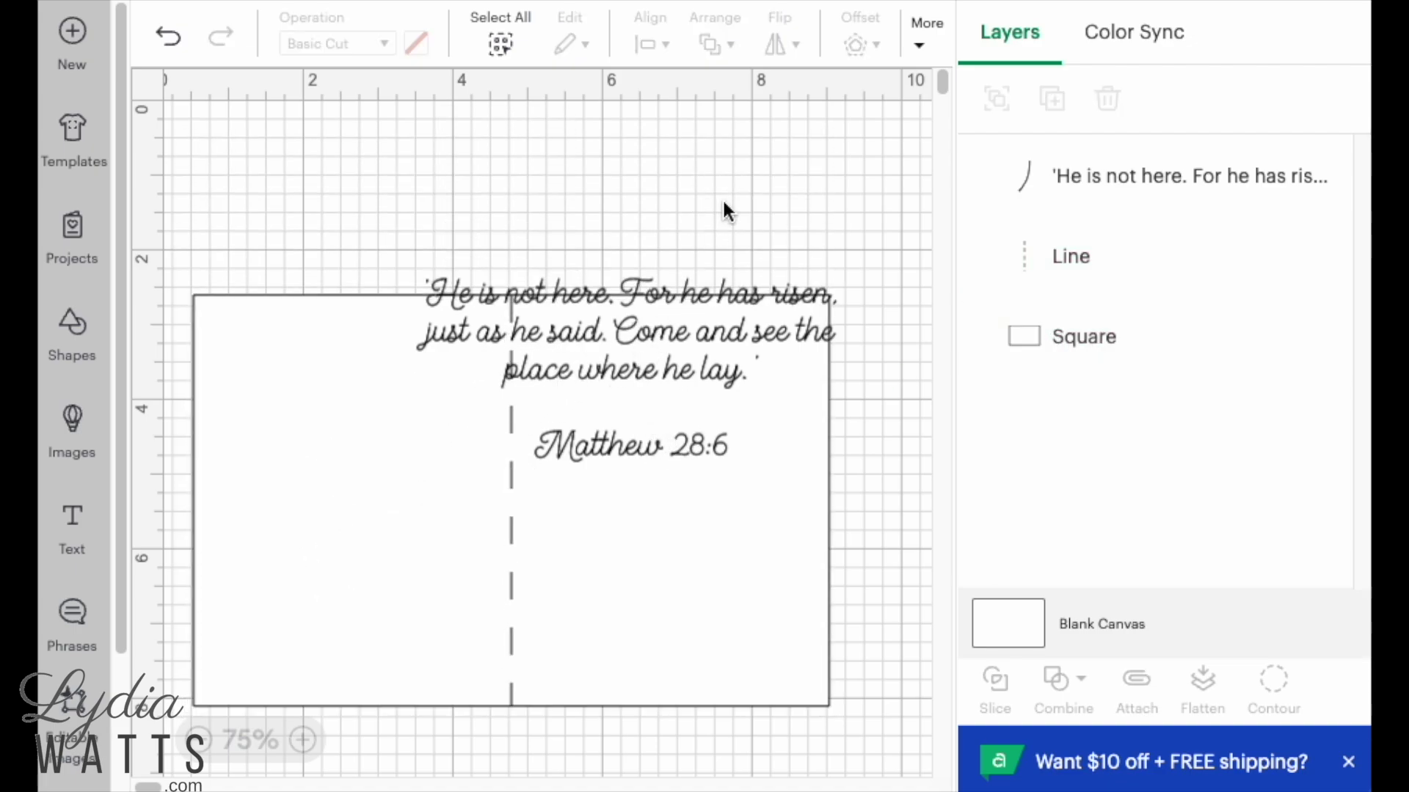
Shrink the verse to about font size 12.59, place it in the card's upper right half and widen its text box to about 3.45 in.
{"action": "left_click", "coordinate": [650, 402]}
{"action": "left_click_drag", "start_coordinate": [839, 465], "coordinate": [632, 372]}
{"action": "left_click_drag", "start_coordinate": [535, 321], "coordinate": [674, 376]}
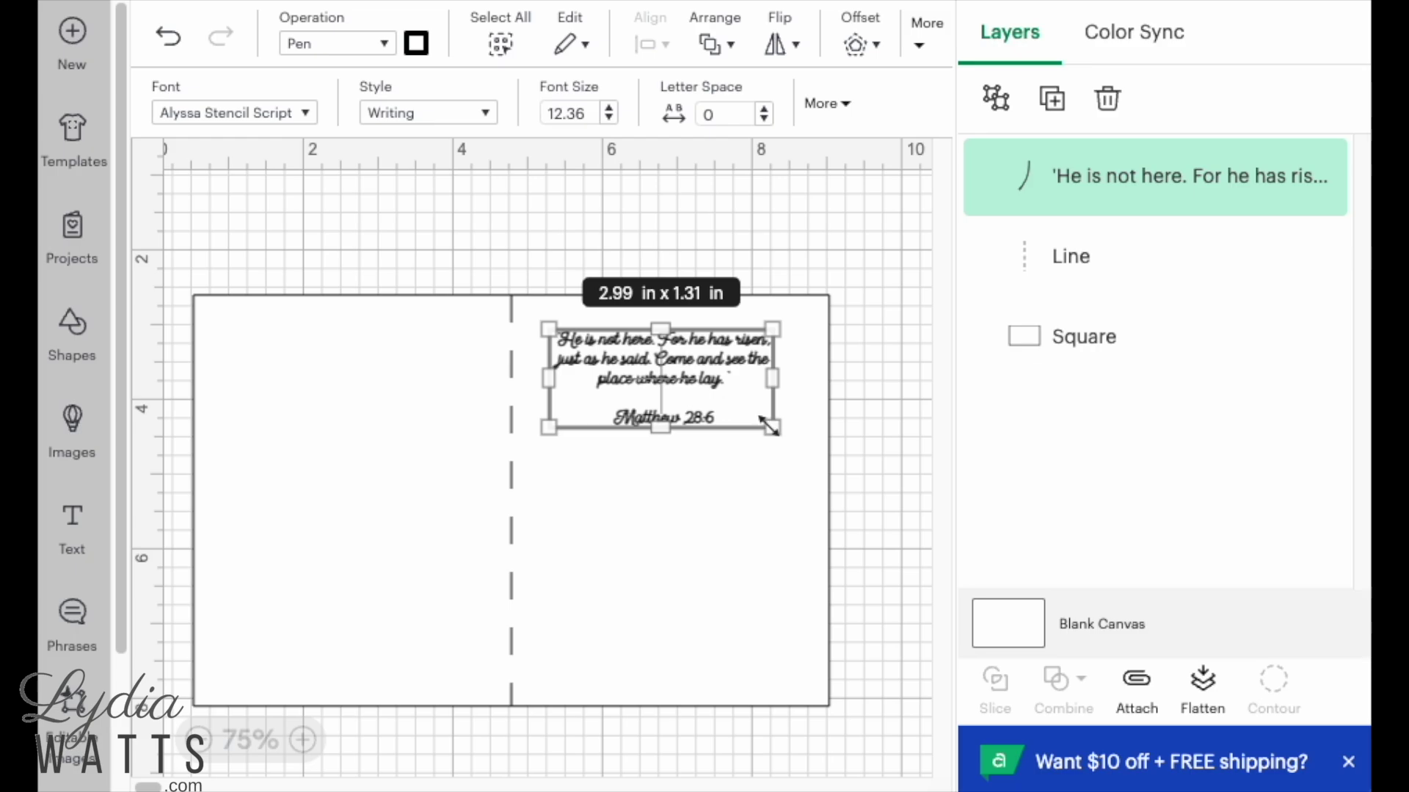
{"action": "left_click_drag", "start_coordinate": [770, 425], "coordinate": [776, 428]}
{"action": "left_click_drag", "start_coordinate": [777, 377], "coordinate": [809, 378]}
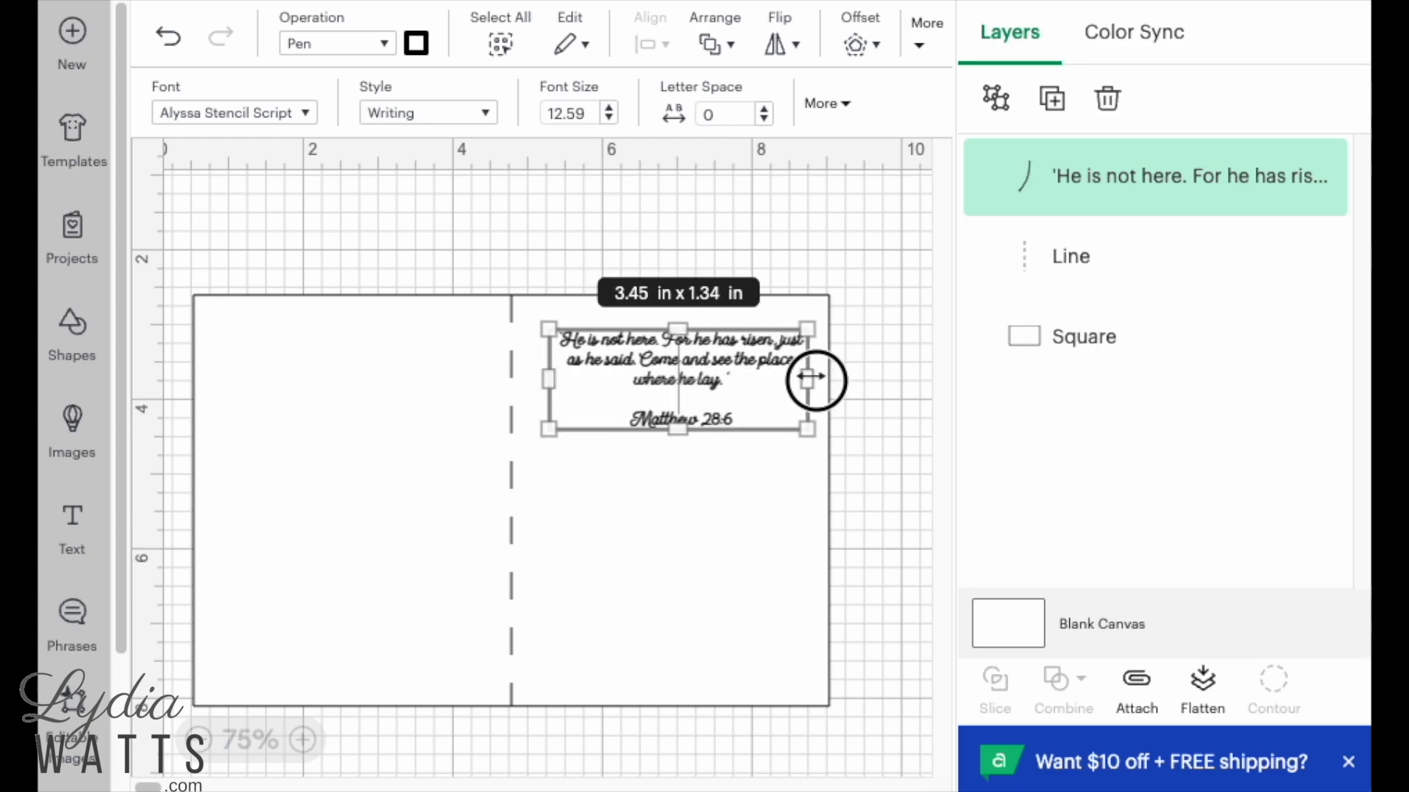
Nudge the verse slightly up and left to center it across the card's right half.
{"action": "left_click", "coordinate": [641, 496]}
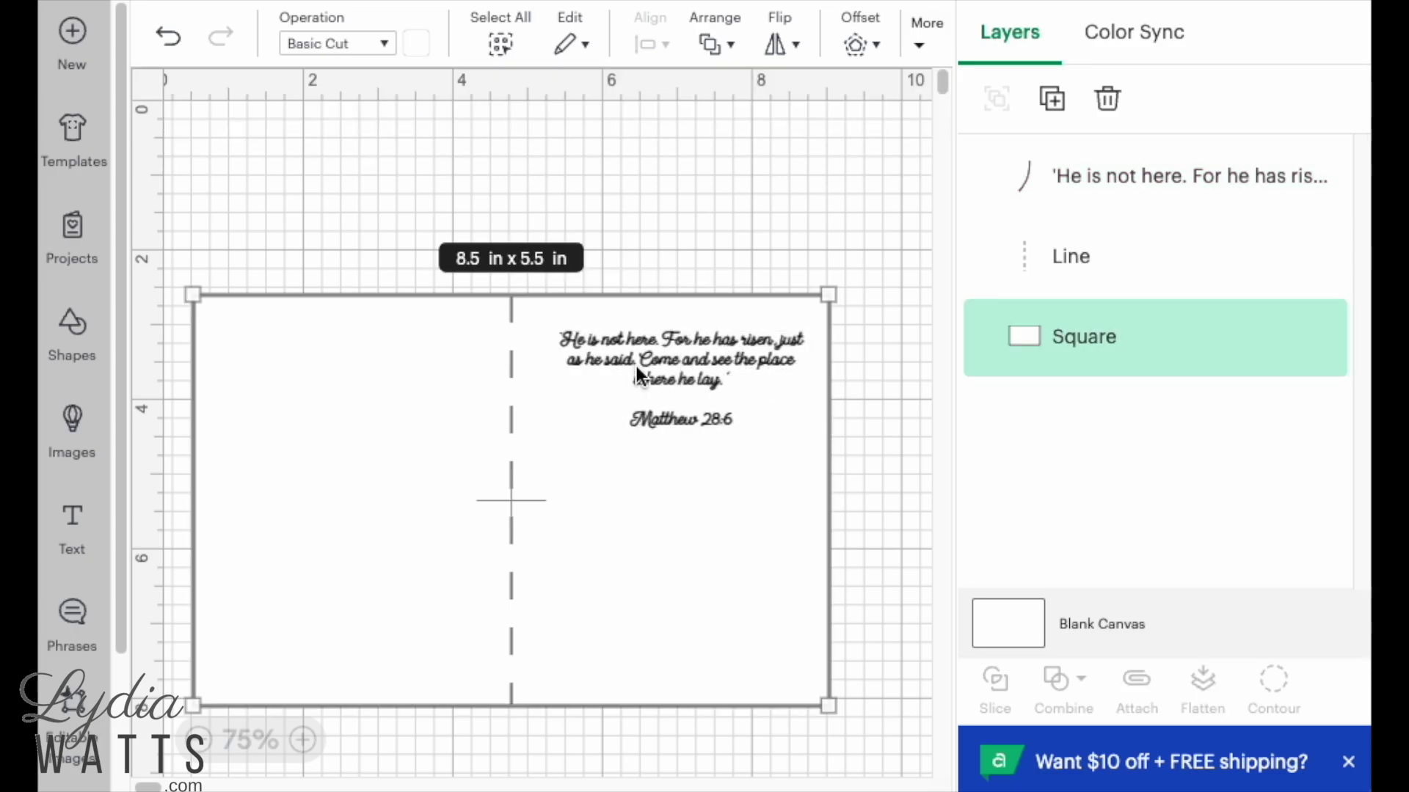
{"action": "left_click", "coordinate": [870, 370]}
{"action": "left_click", "coordinate": [984, 198]}
{"action": "left_click_drag", "start_coordinate": [672, 378], "coordinate": [663, 373]}
{"action": "left_click", "coordinate": [849, 403]}
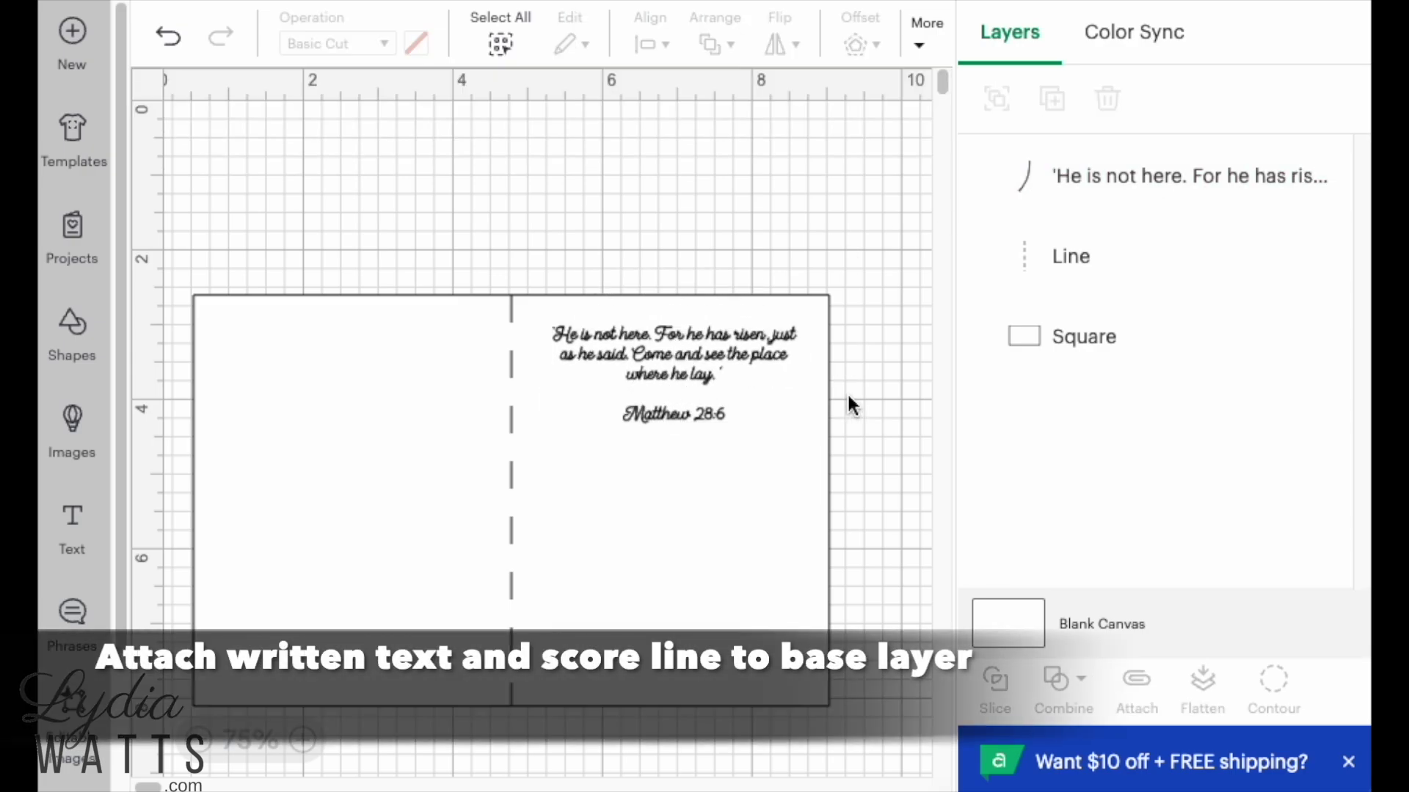
Attach the verse and the score line to the card base square.
{"action": "left_click_drag", "start_coordinate": [228, 211], "coordinate": [834, 789]}
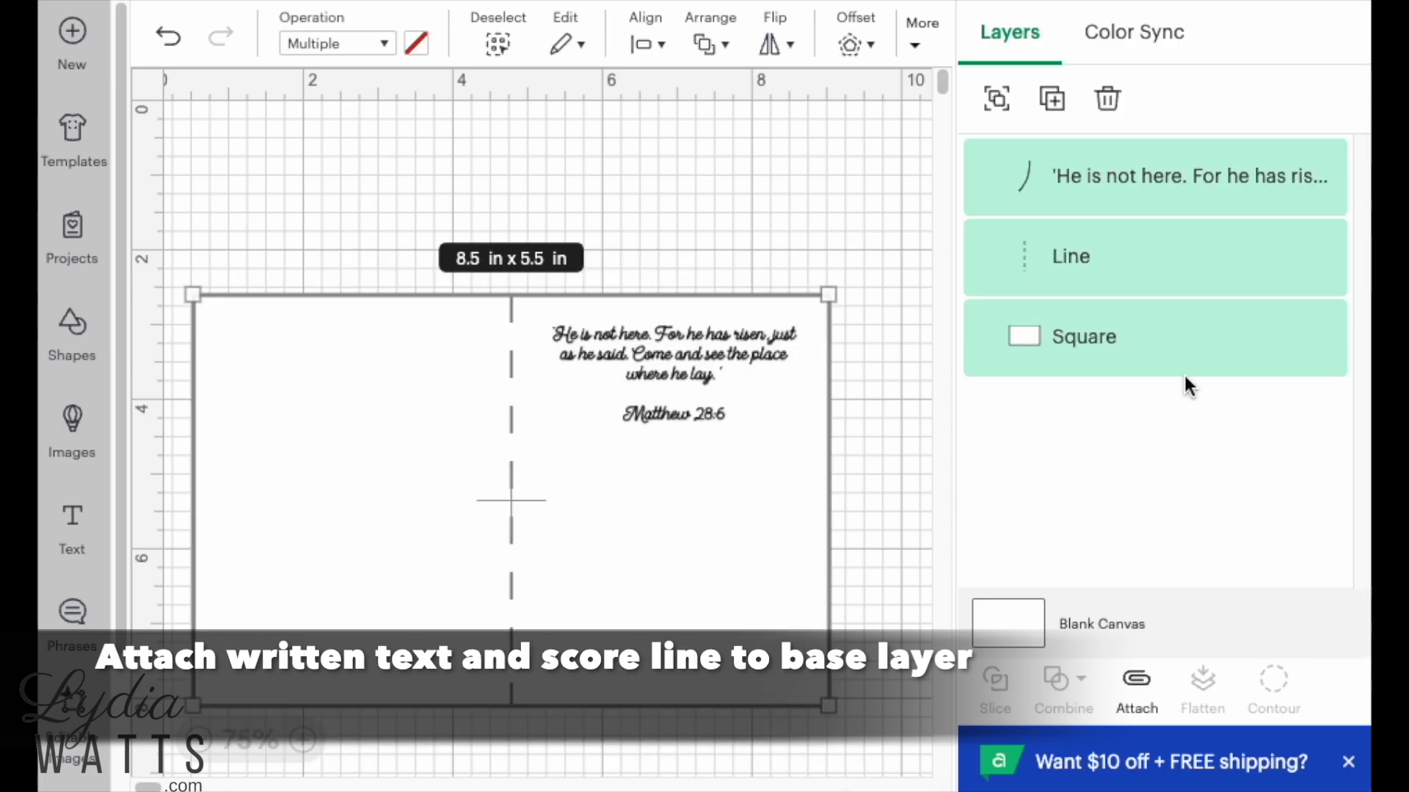
{"action": "left_click", "coordinate": [1136, 683]}
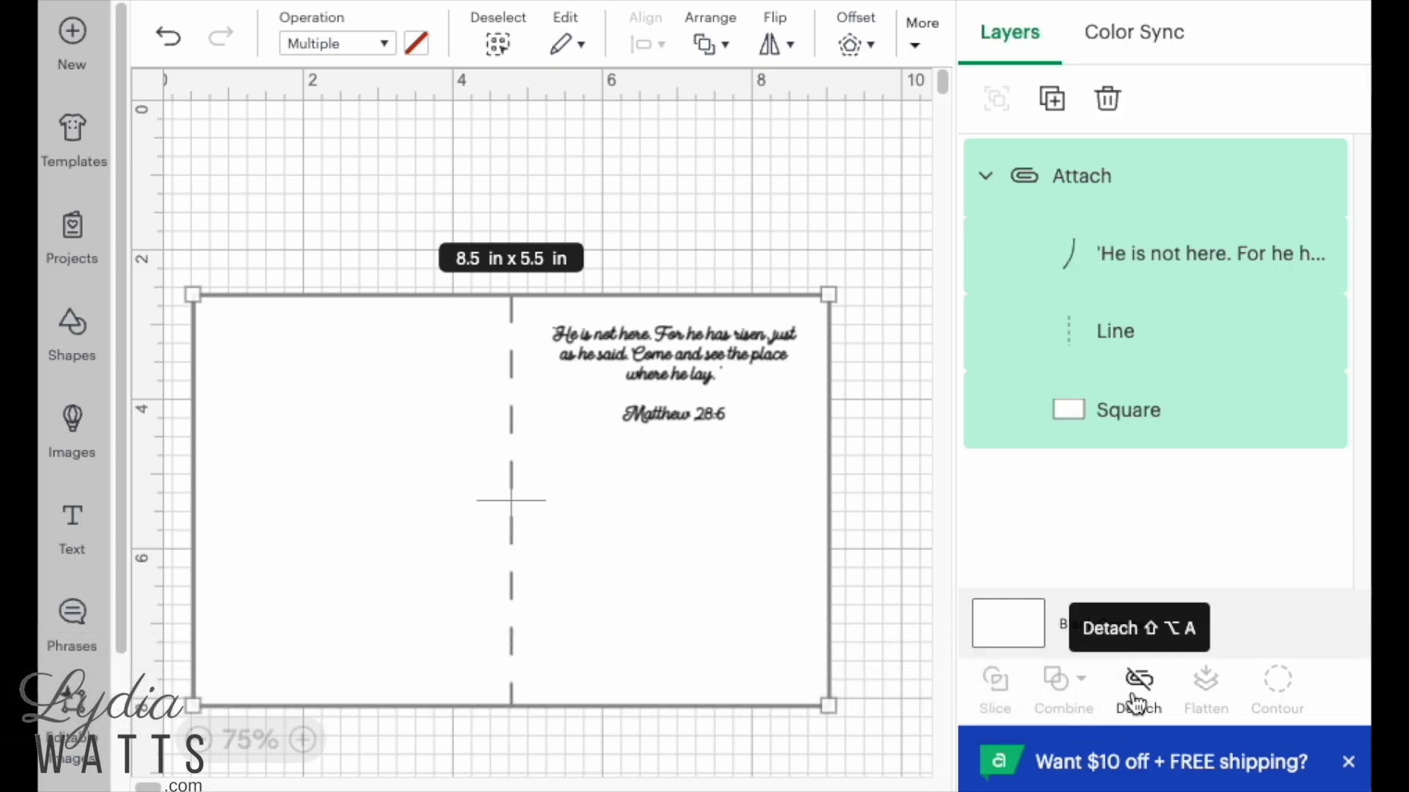
{"action": "left_click", "coordinate": [465, 412]}
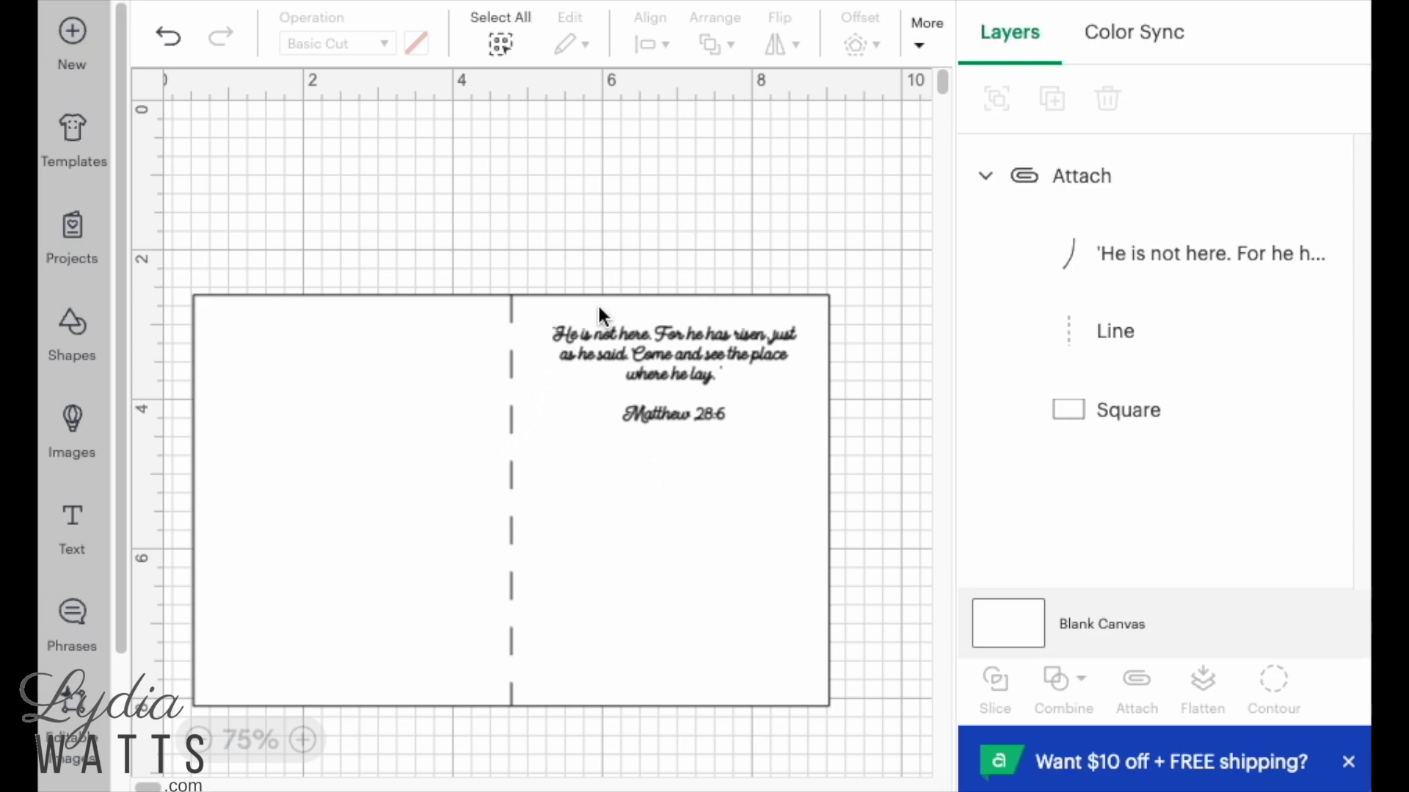
Add a square shape over the card's left half and resize it to 4 in wide by 5.25 in high with unlocked proportions.
{"action": "left_click", "coordinate": [70, 328]}
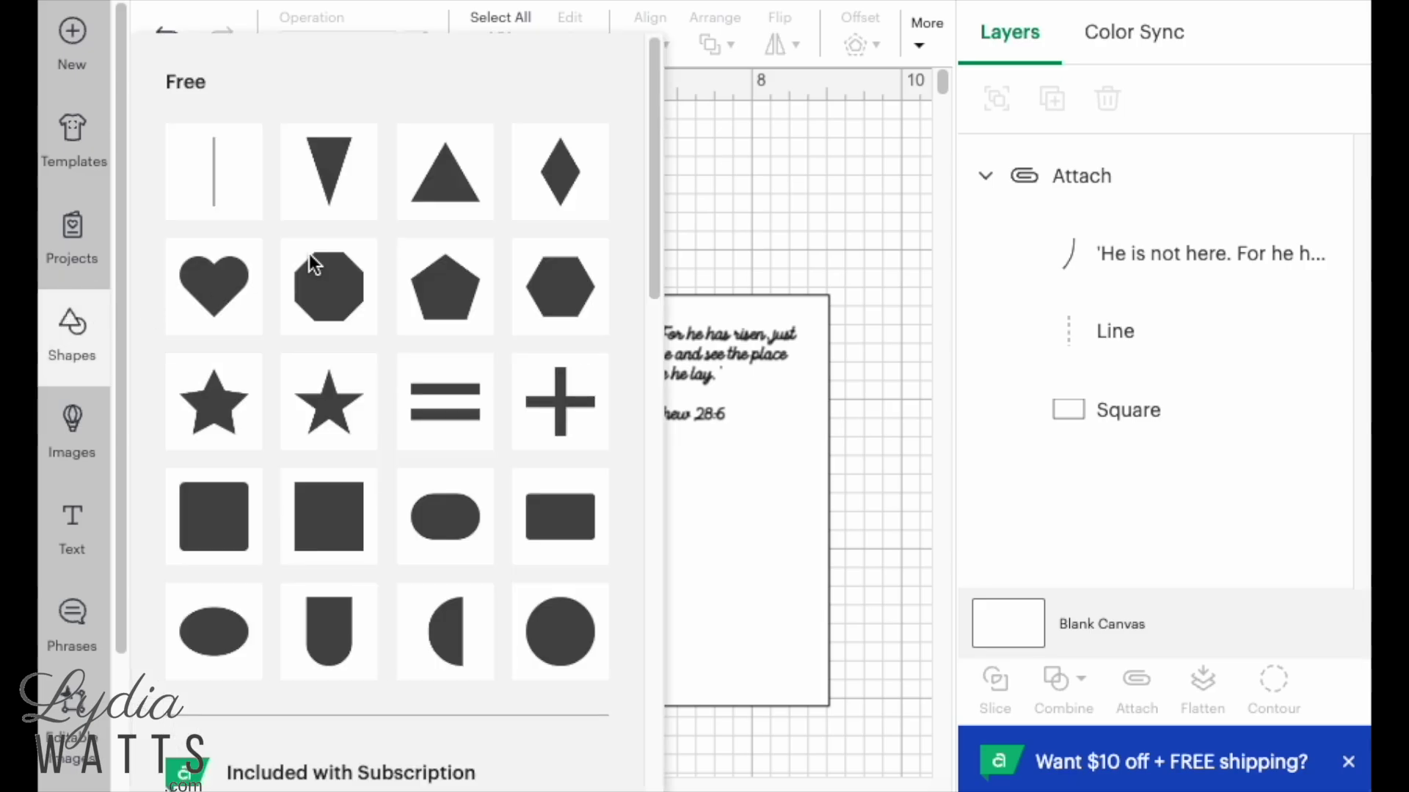
{"action": "left_click", "coordinate": [334, 518]}
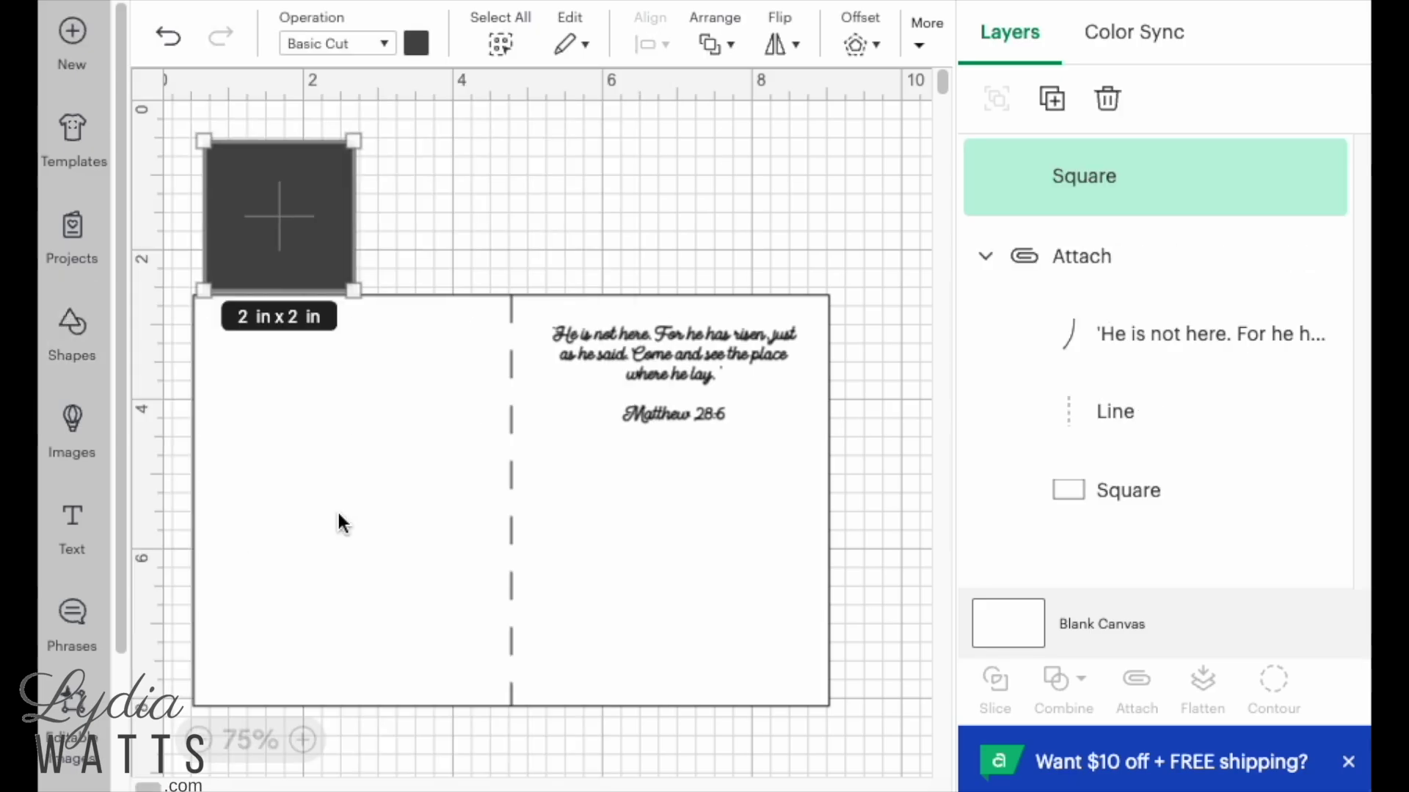
{"action": "left_click_drag", "start_coordinate": [297, 219], "coordinate": [334, 393]}
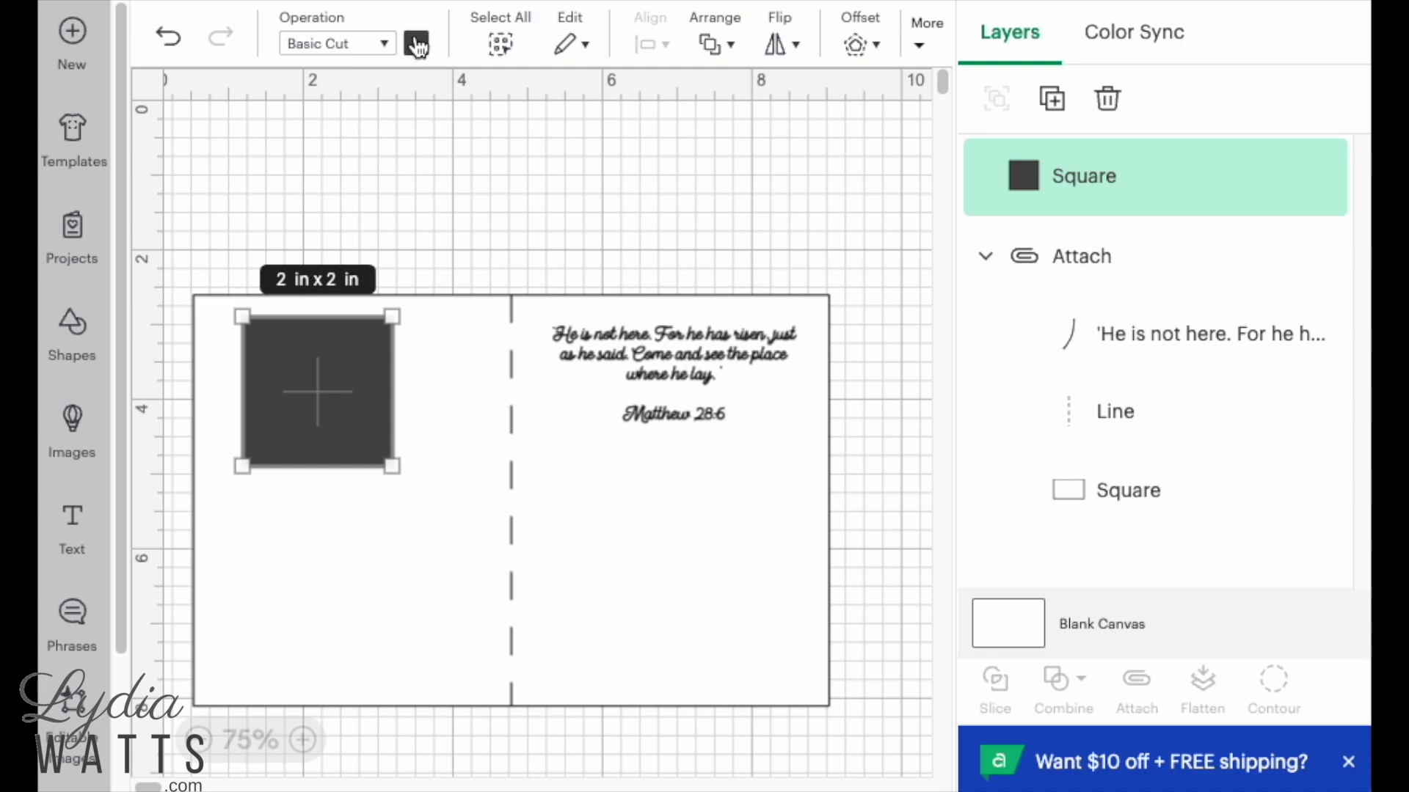
{"action": "left_click", "coordinate": [918, 48]}
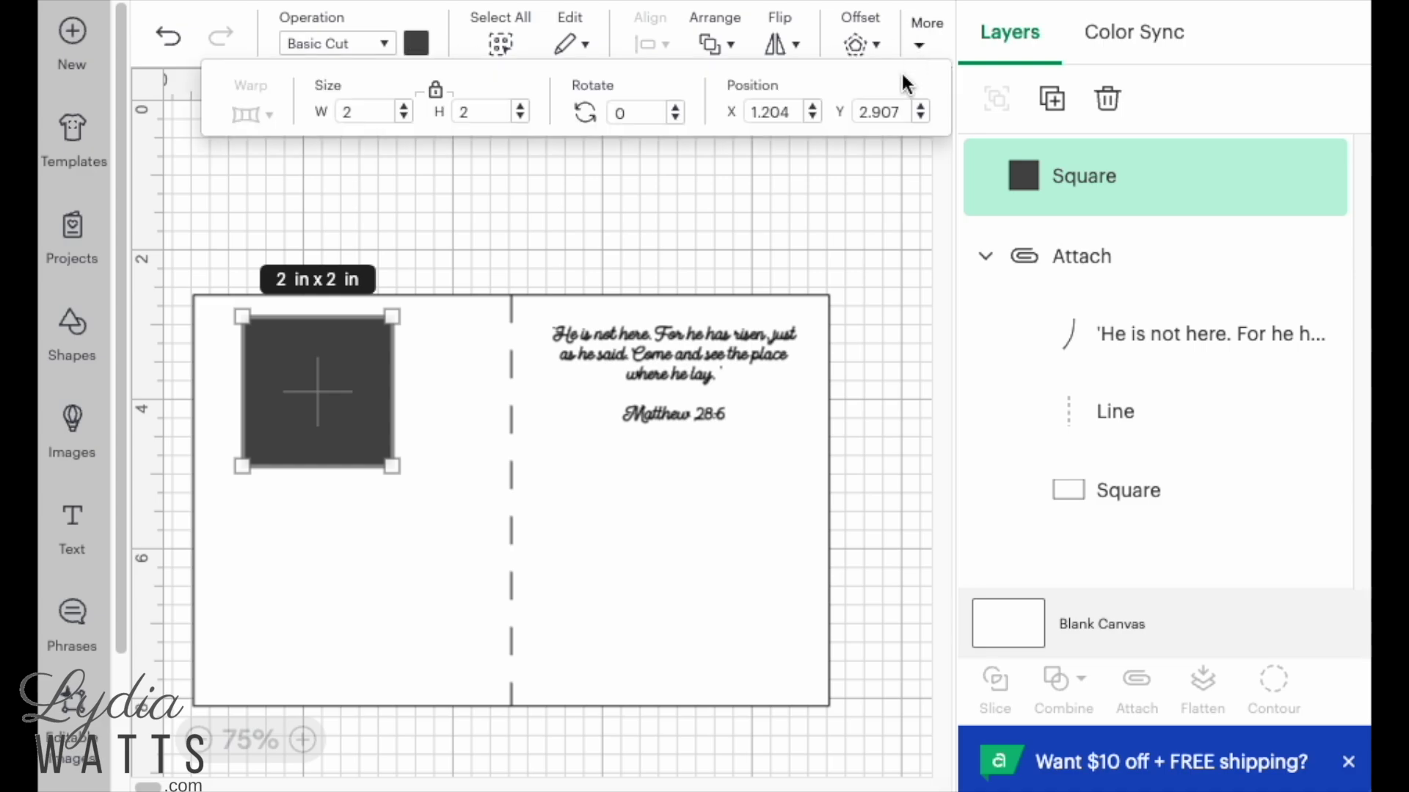
{"action": "left_click", "coordinate": [436, 92]}
{"action": "left_click", "coordinate": [360, 112]}
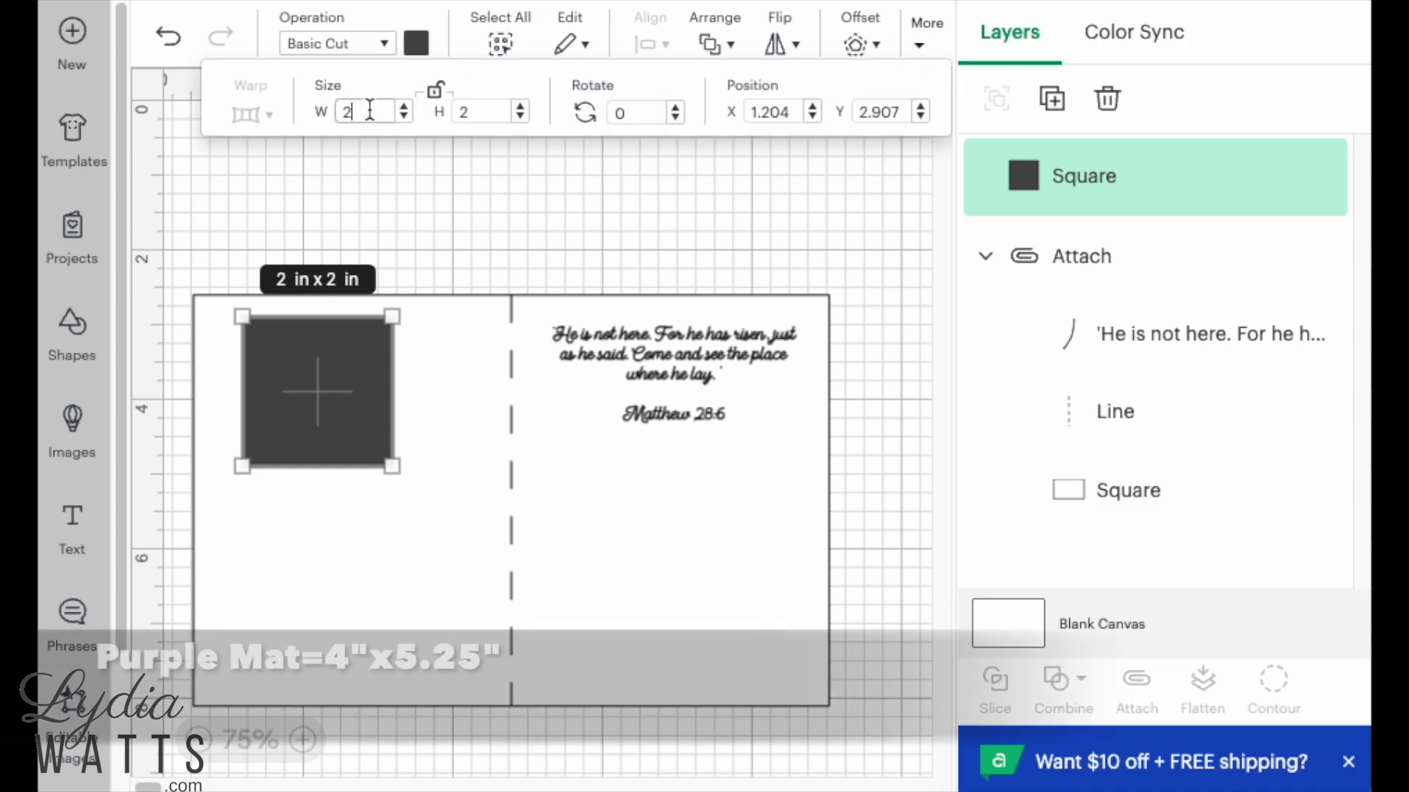
{"action": "type", "text": "4"}
{"action": "key", "text": "Tab"}
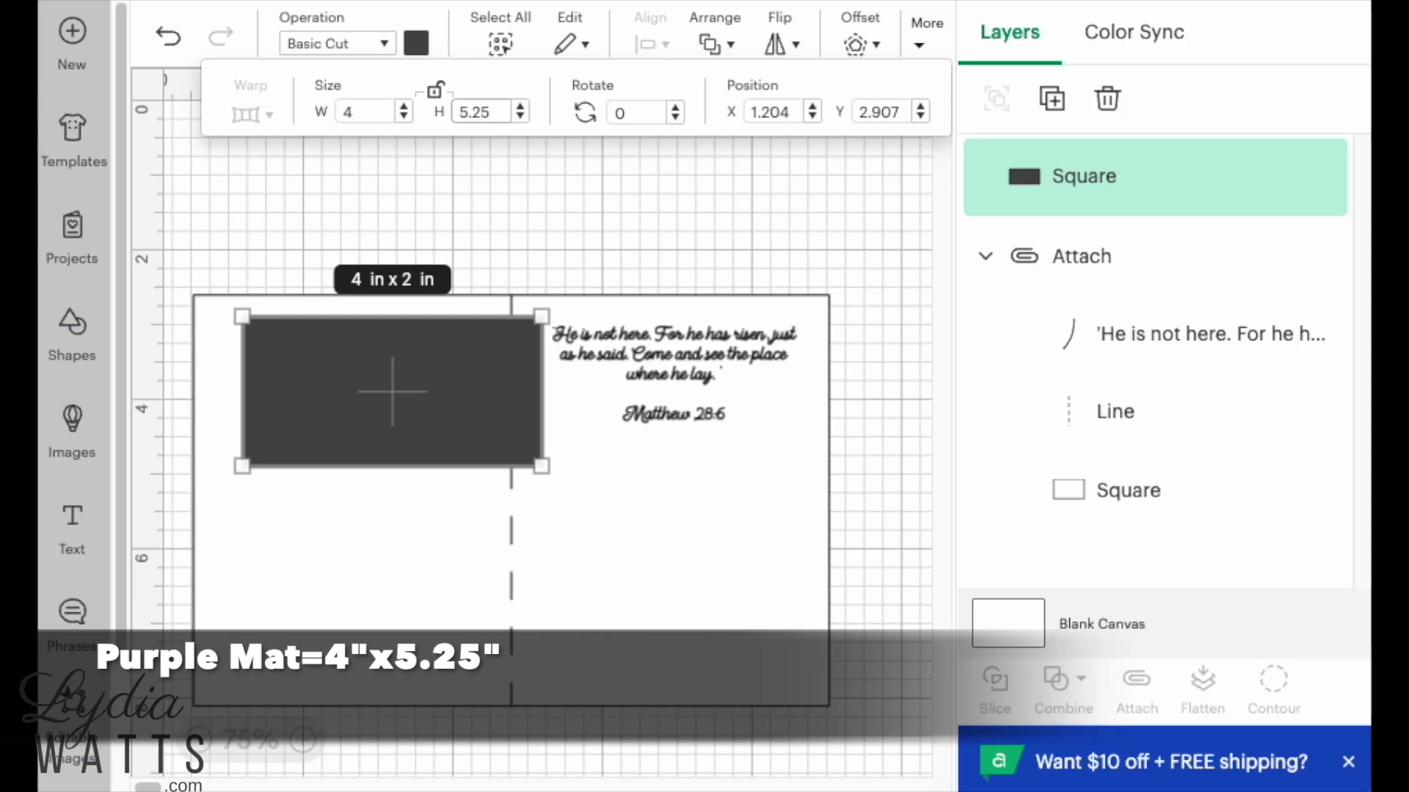
{"action": "key", "text": "Return"}
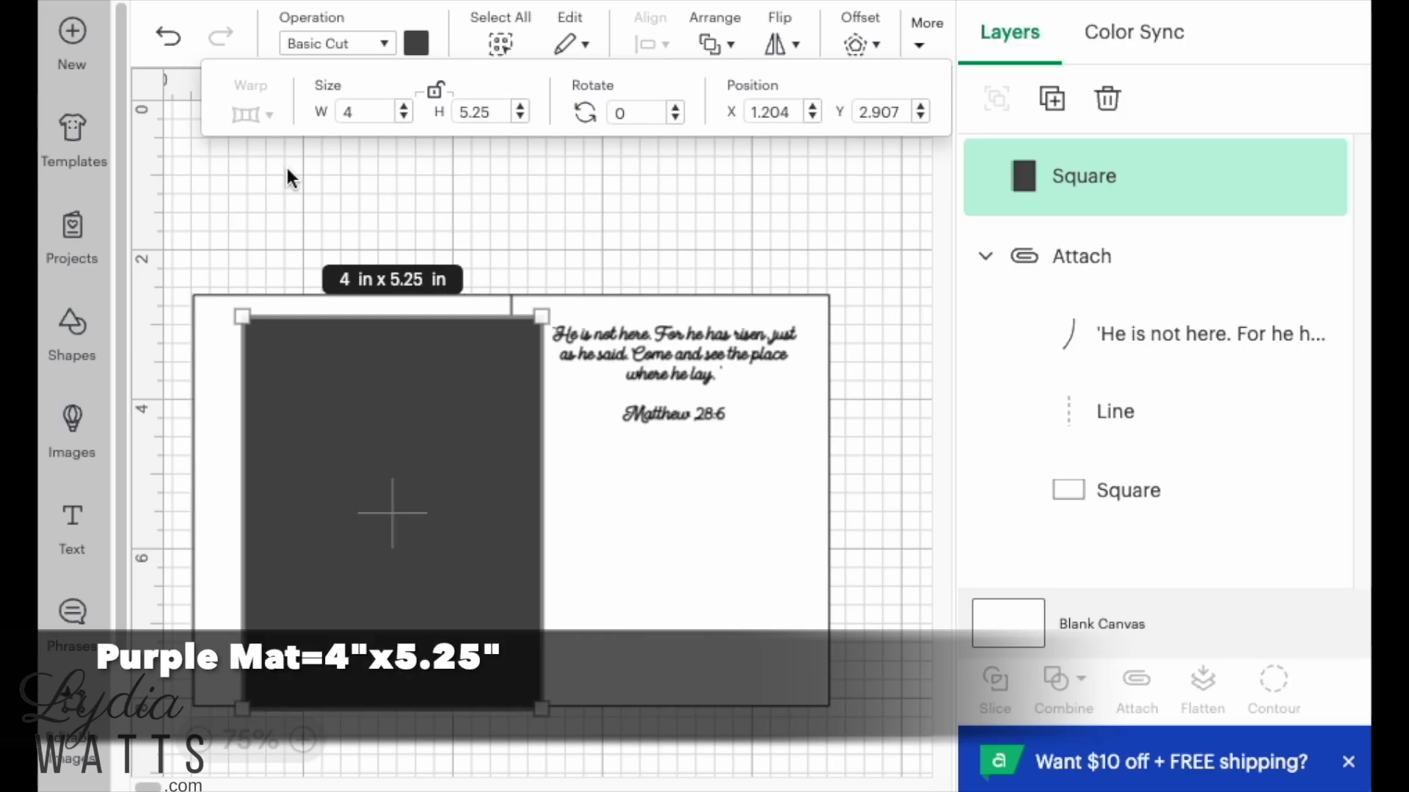
Center the 4 x 5.25 in mat on the card's left half and color it purple.
{"action": "left_click_drag", "start_coordinate": [403, 588], "coordinate": [364, 574]}
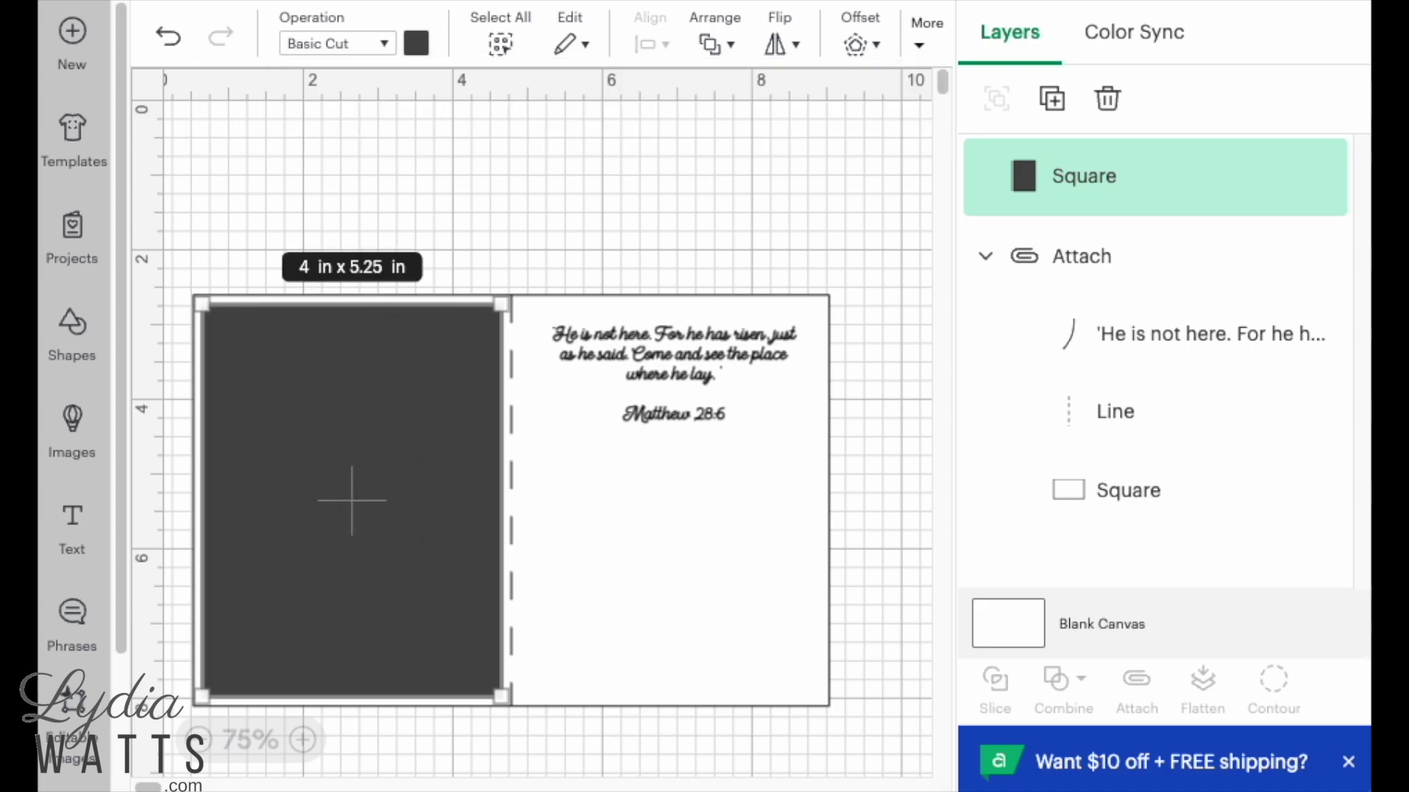
{"action": "left_click", "coordinate": [416, 44]}
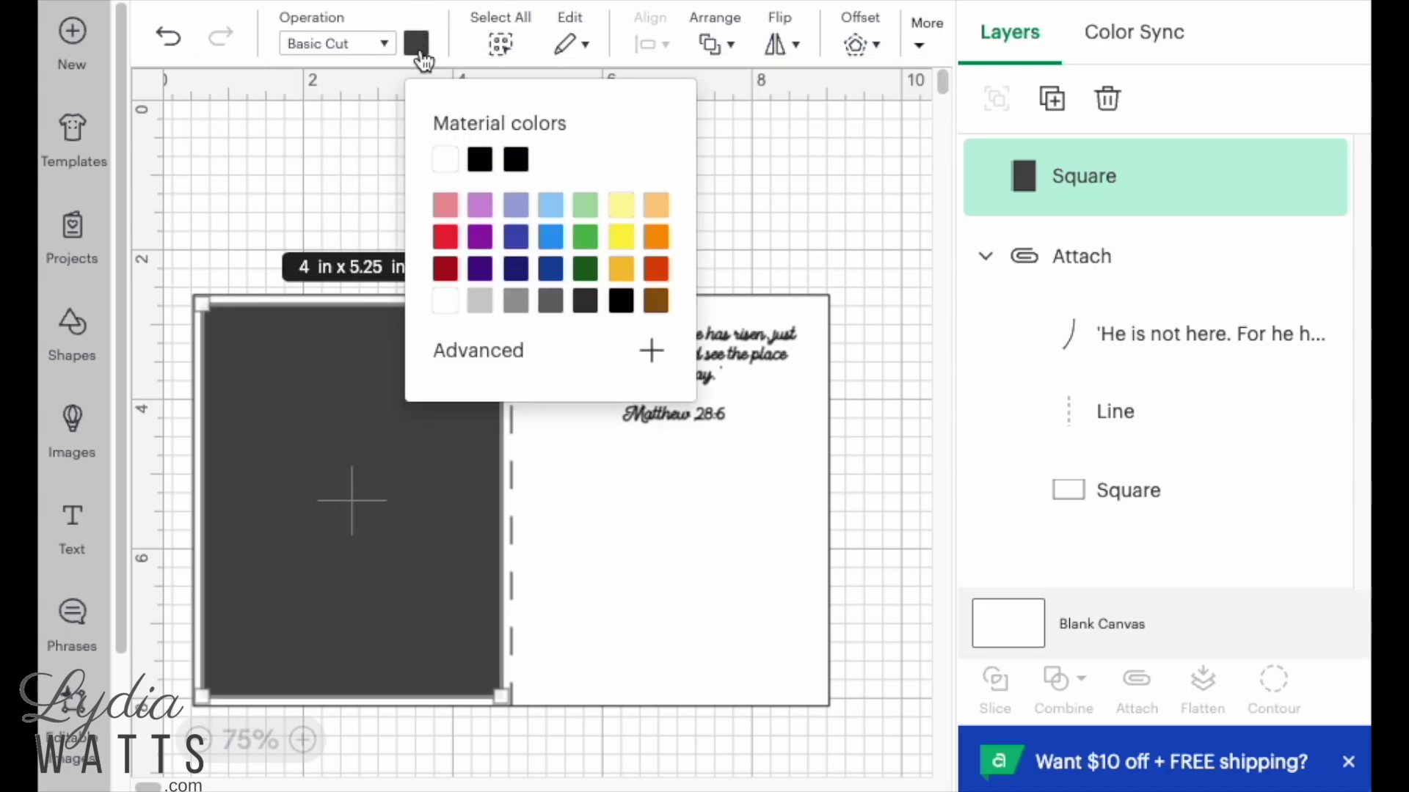
{"action": "left_click", "coordinate": [481, 238]}
{"action": "left_click", "coordinate": [640, 545]}
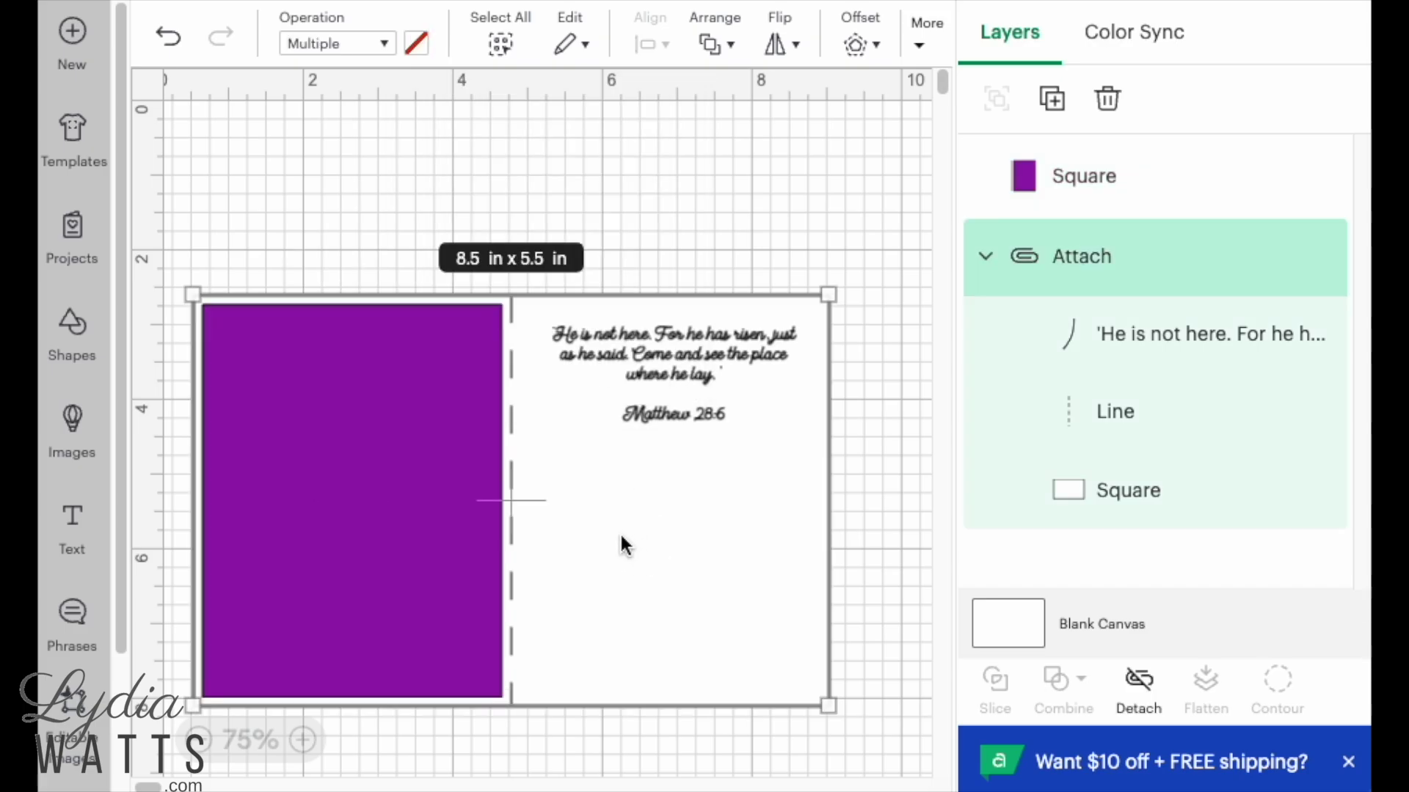
Add a second square shape over the purple mat and resize it to 3.75 in wide by 5 in high with unlocked proportions.
{"action": "left_click", "coordinate": [85, 341]}
{"action": "left_click", "coordinate": [332, 532]}
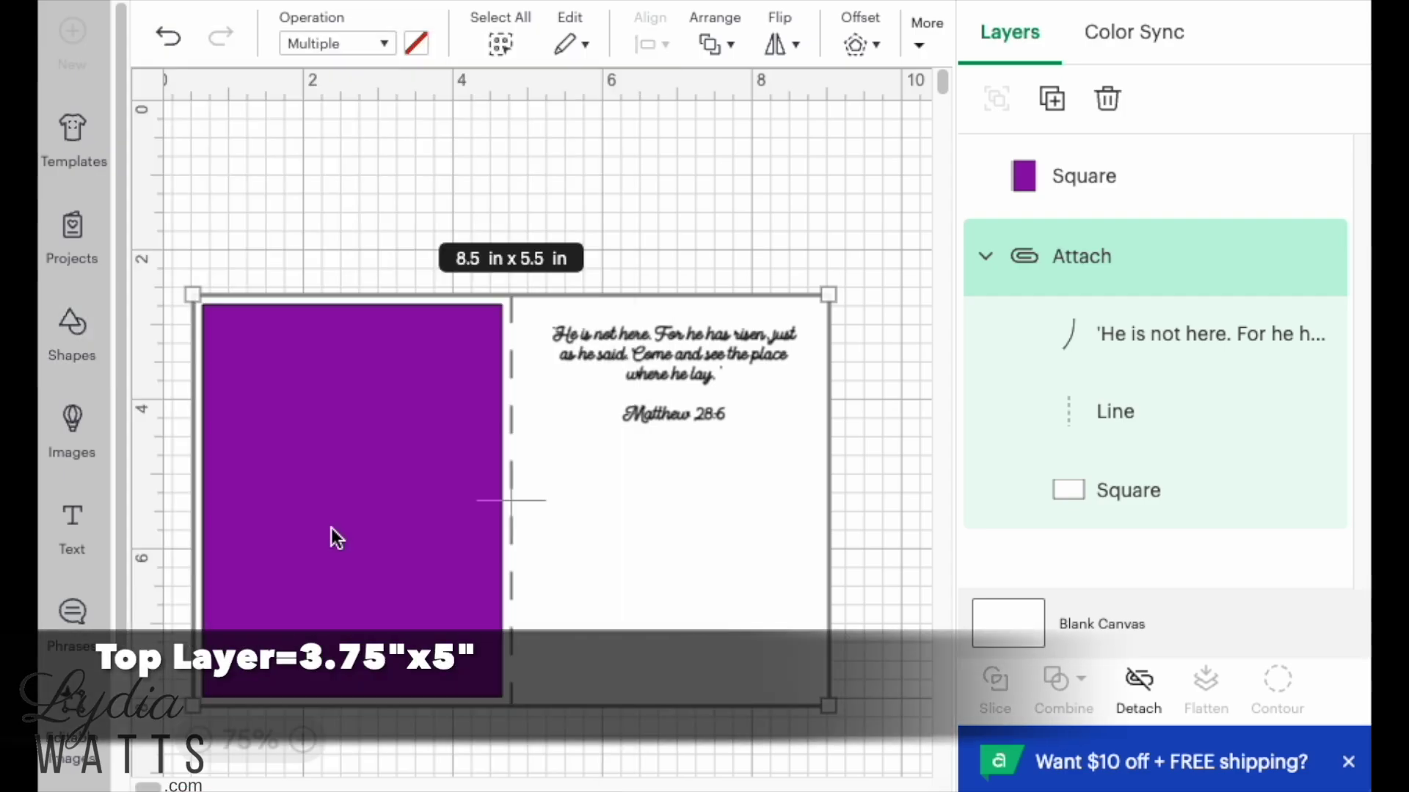
{"action": "left_click_drag", "start_coordinate": [357, 291], "coordinate": [368, 391]}
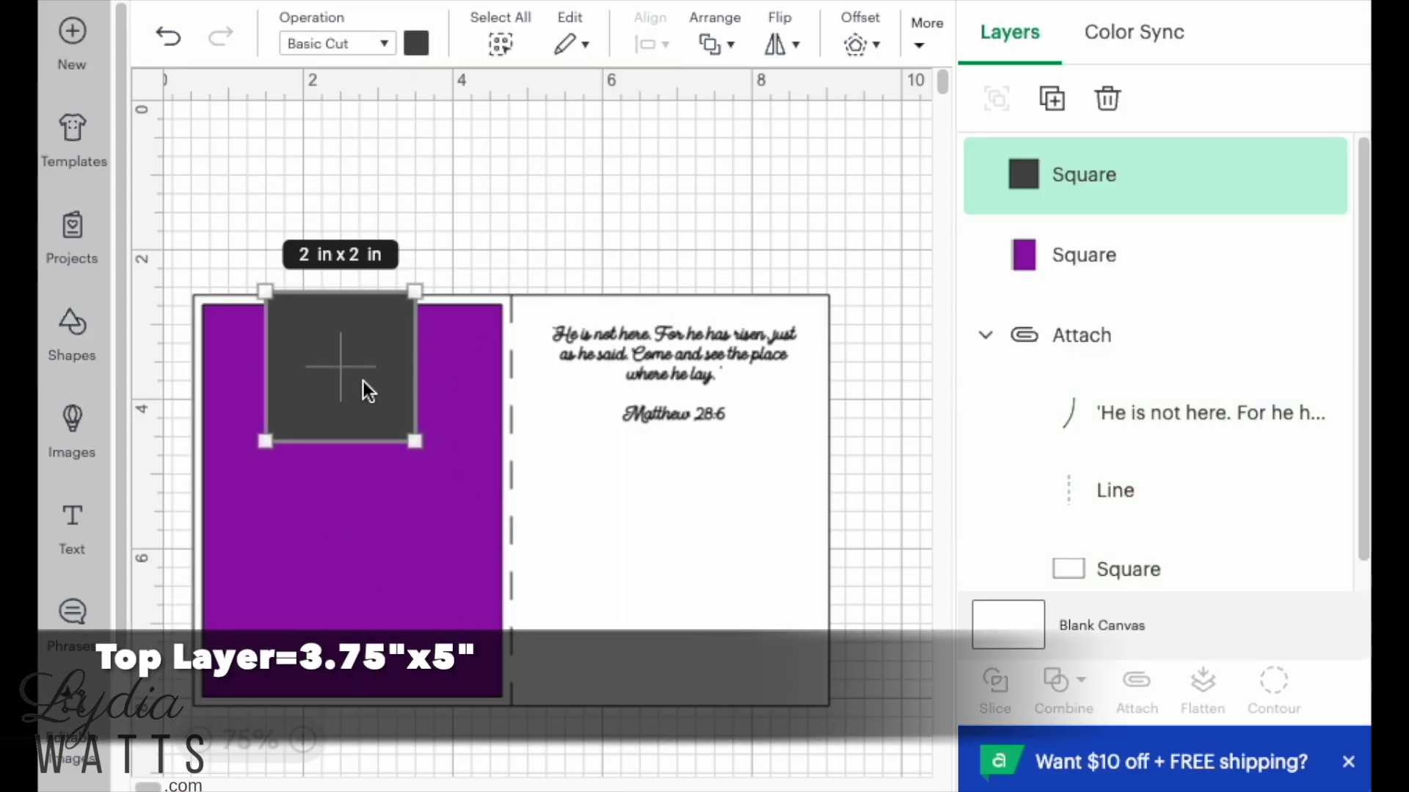
{"action": "left_click", "coordinate": [919, 36]}
{"action": "left_click", "coordinate": [388, 109]}
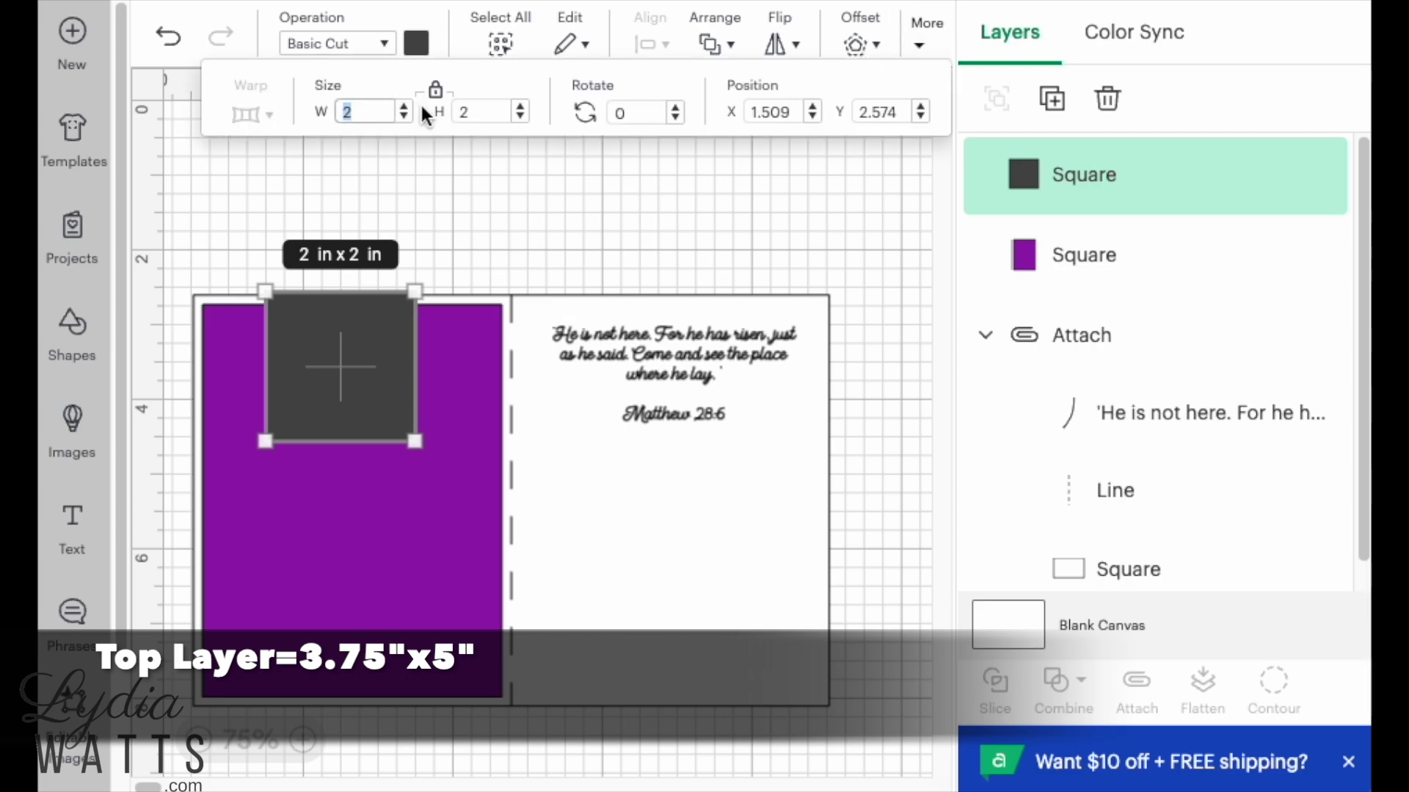
{"action": "key", "text": "Tab"}
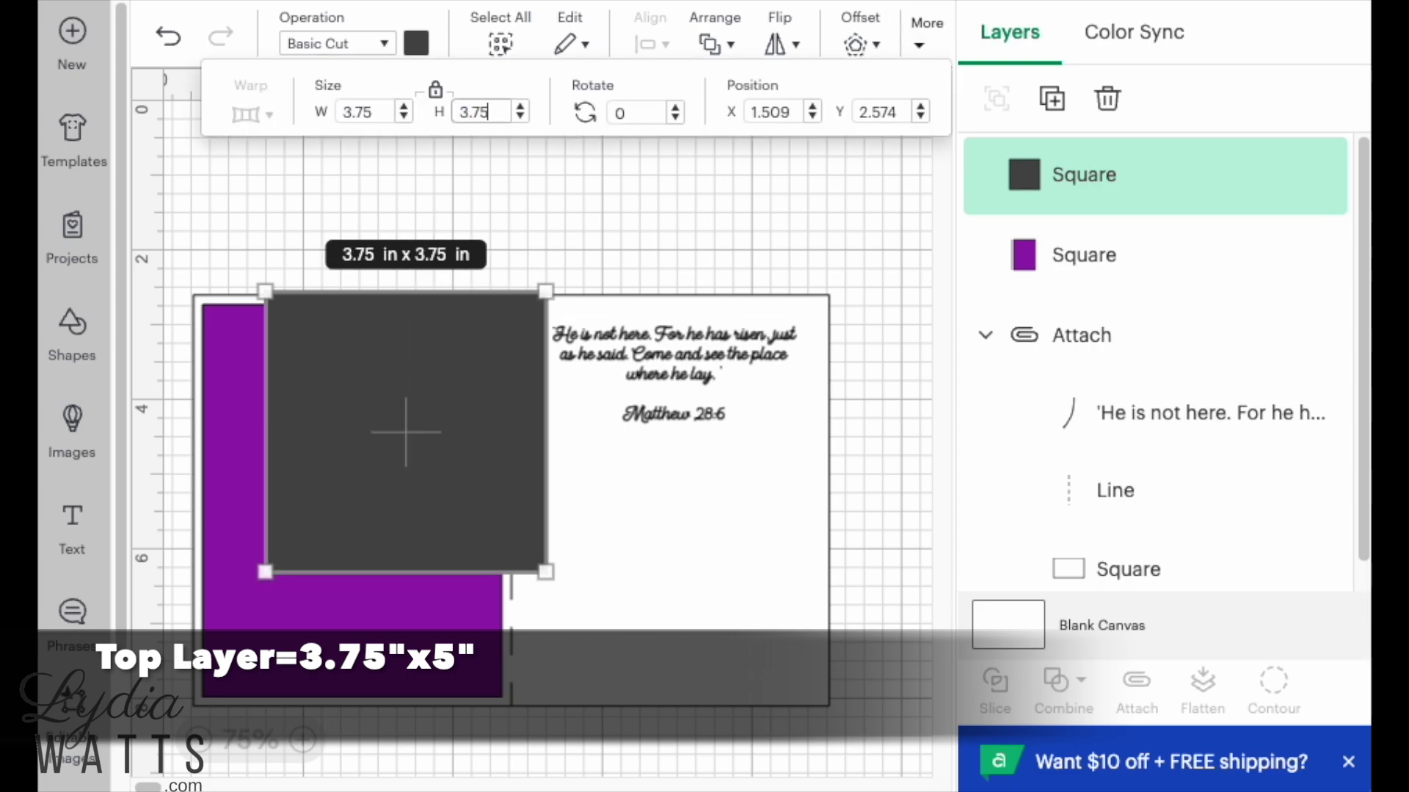
{"action": "left_click", "coordinate": [433, 89]}
{"action": "left_click", "coordinate": [474, 111]}
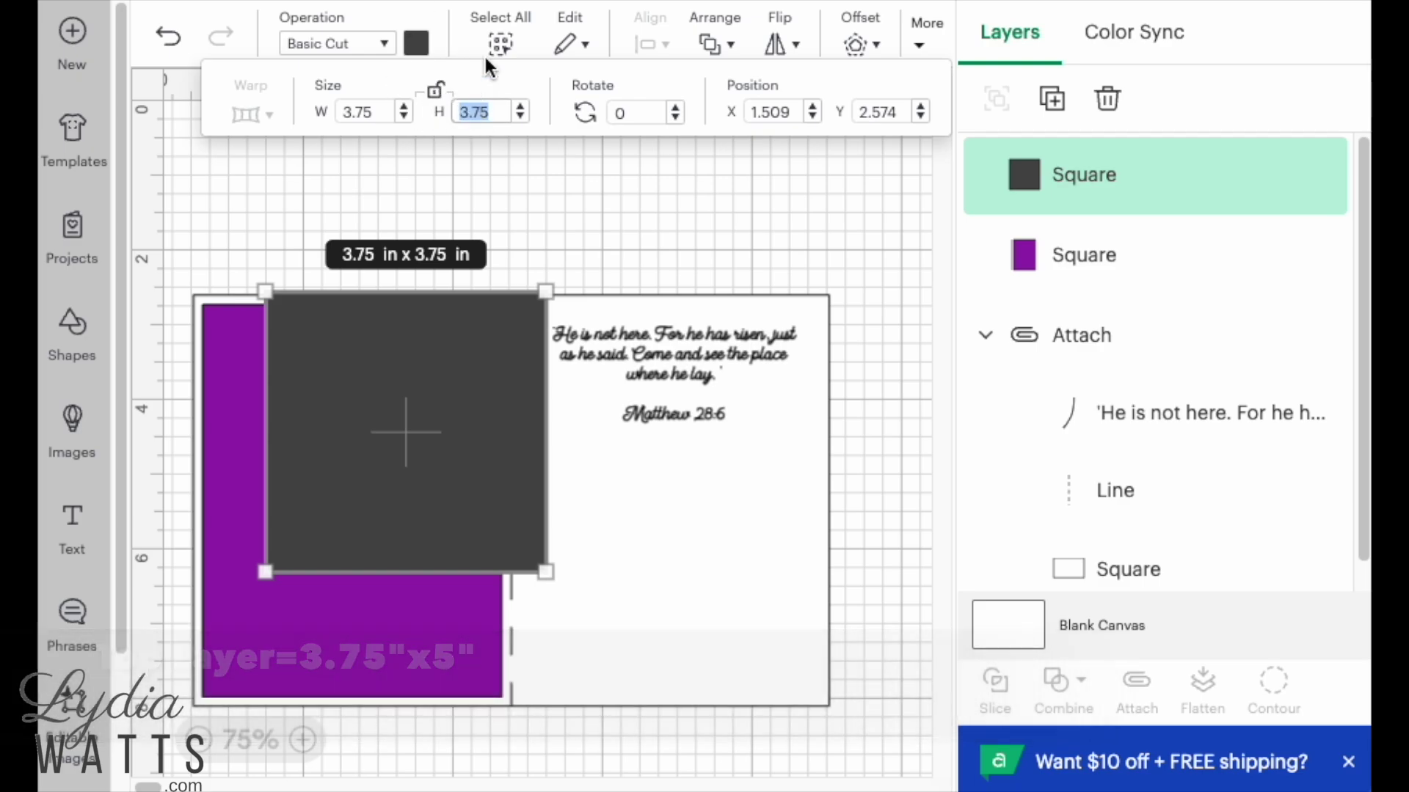
{"action": "key", "text": "Return"}
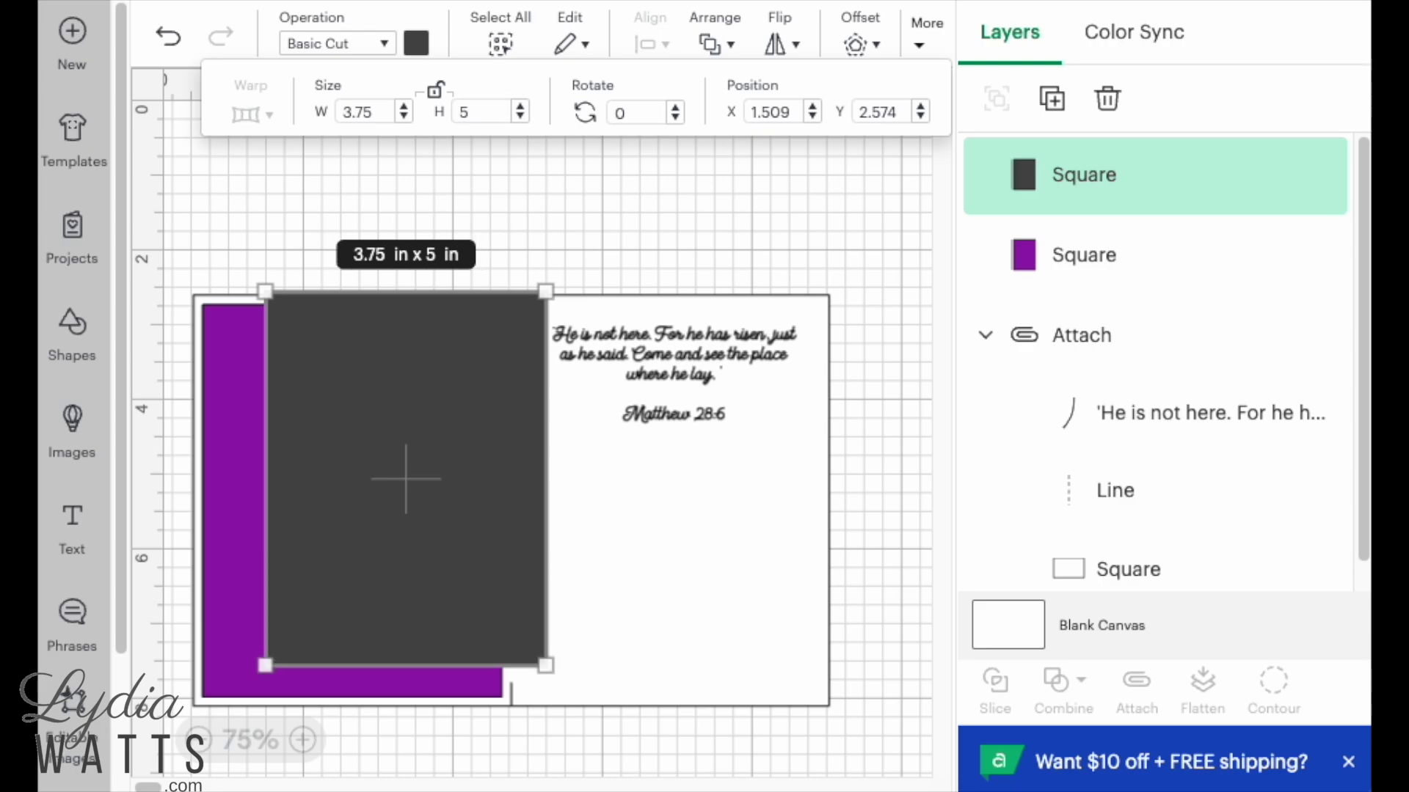
Color the 3.75 x 5 in layer yellow and center it on the purple mat.
{"action": "left_click", "coordinate": [415, 43]}
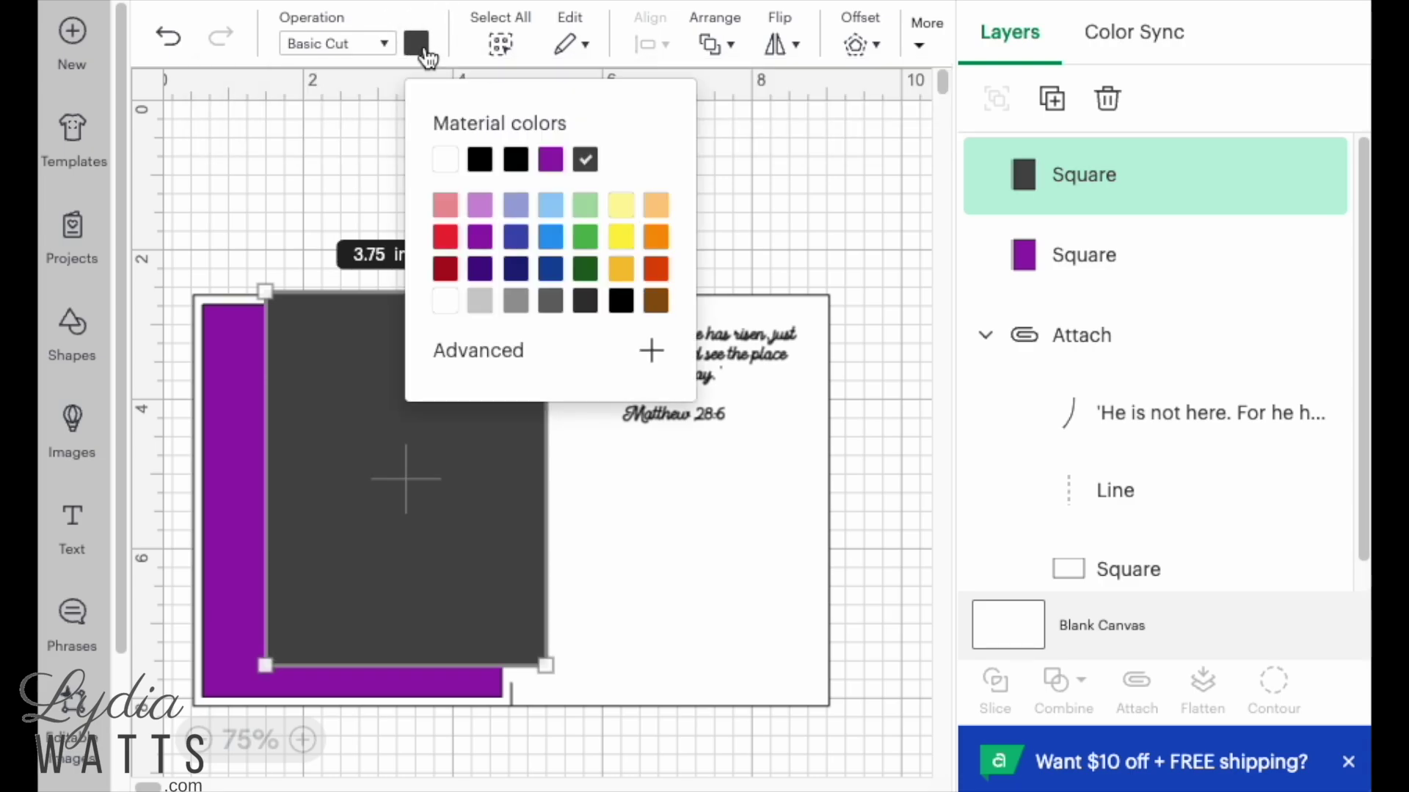
{"action": "left_click", "coordinate": [623, 239]}
{"action": "left_click", "coordinate": [449, 558]}
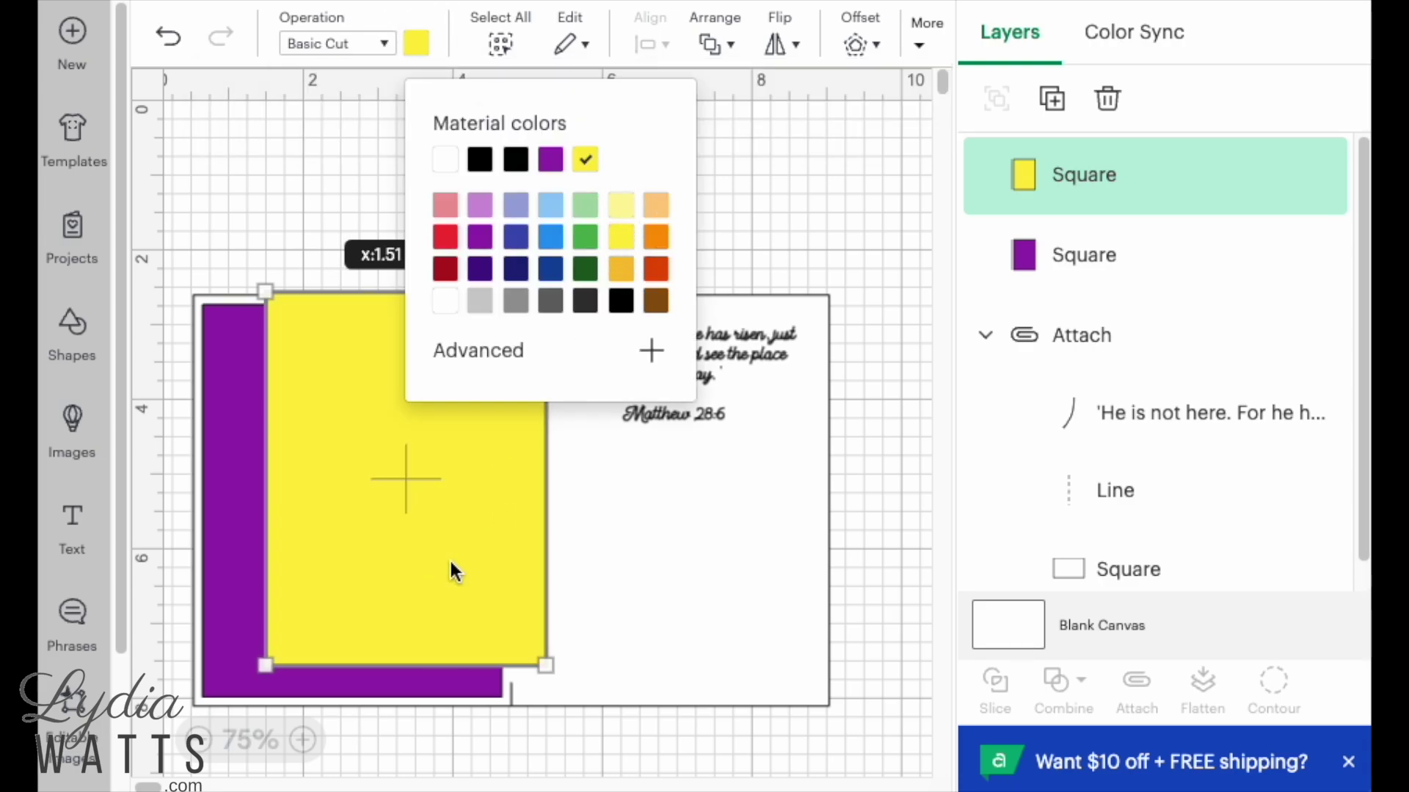
{"action": "left_click", "coordinate": [631, 561]}
{"action": "left_click_drag", "start_coordinate": [475, 555], "coordinate": [478, 545]}
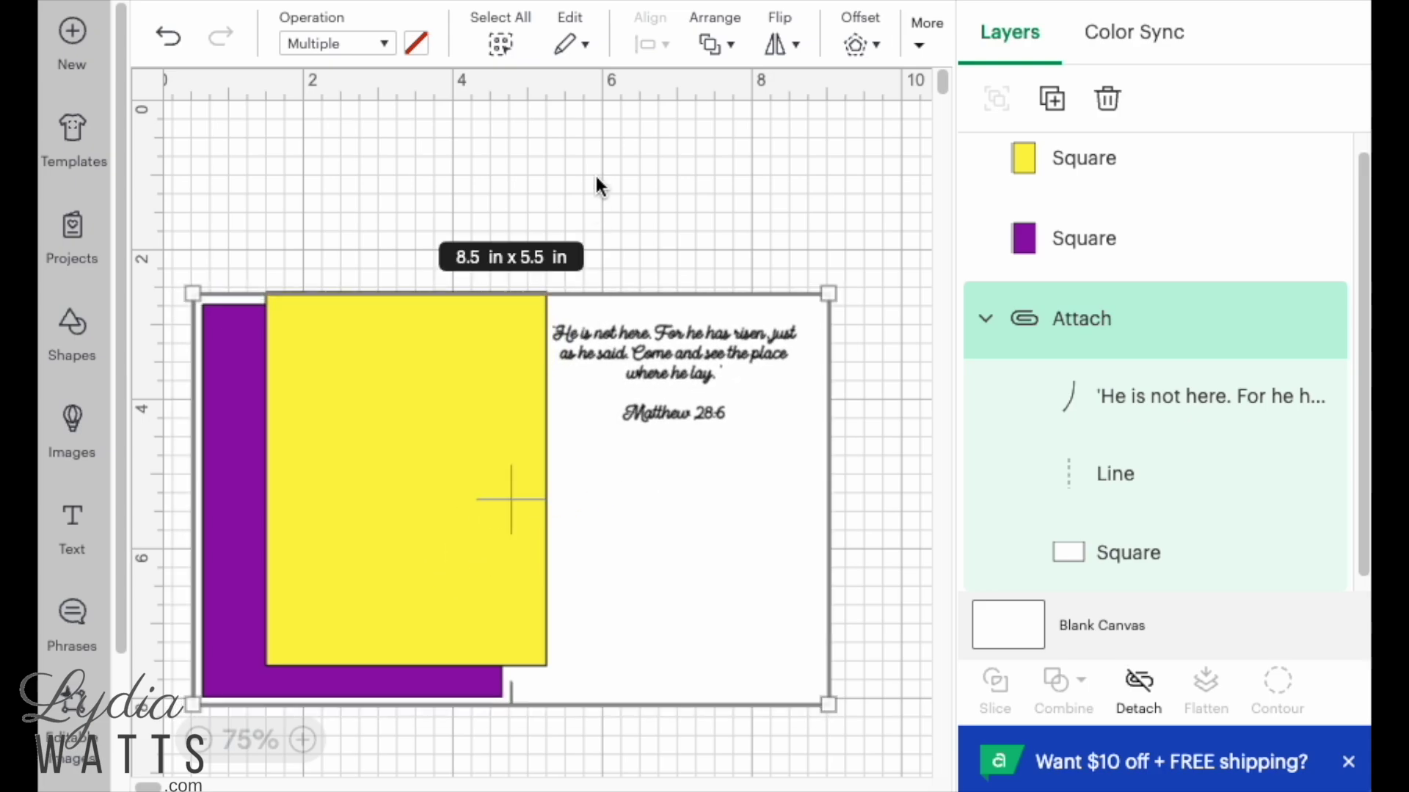
{"action": "left_click", "coordinate": [594, 190]}
{"action": "left_click_drag", "start_coordinate": [450, 465], "coordinate": [377, 490]}
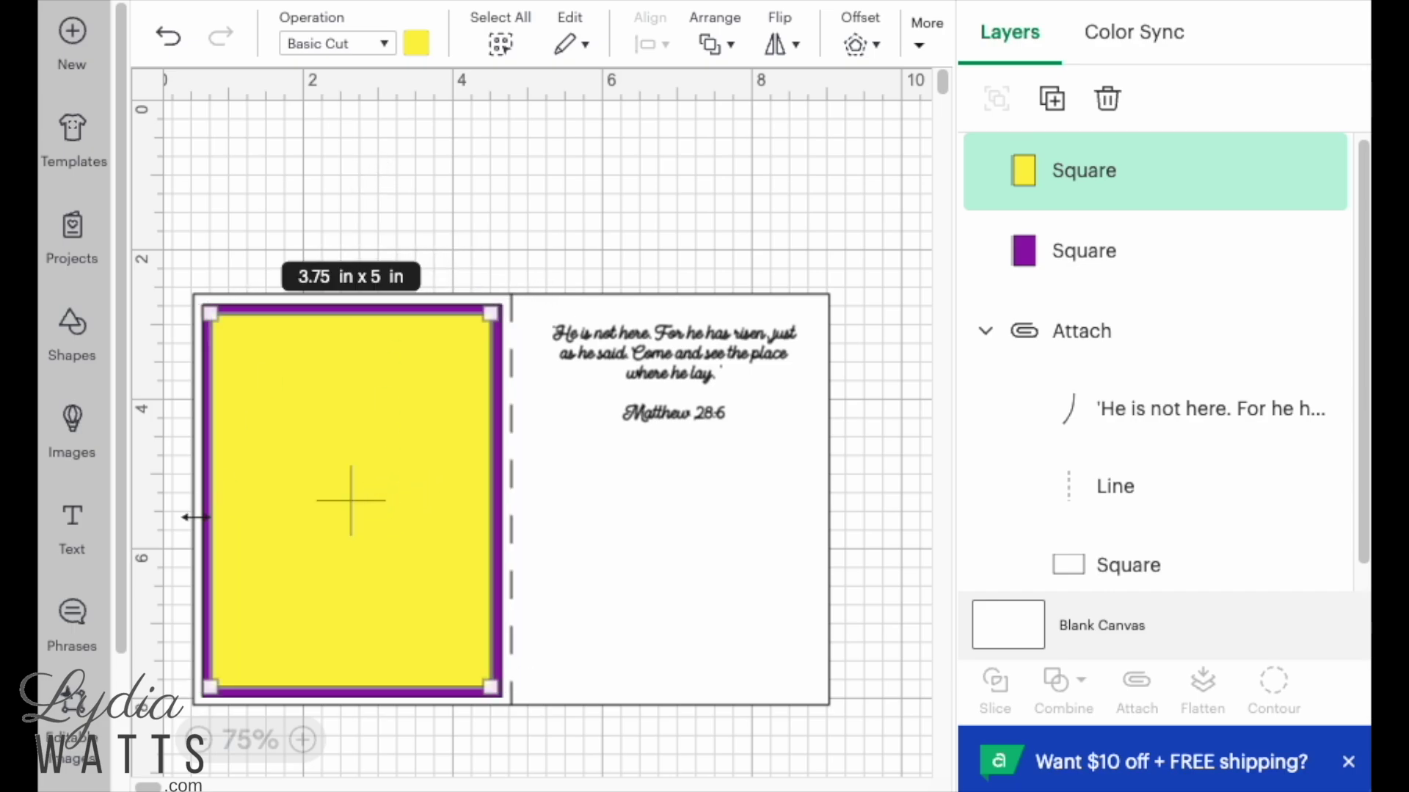
Browse the full image library and search it for "easter cross".
{"action": "left_click", "coordinate": [79, 420]}
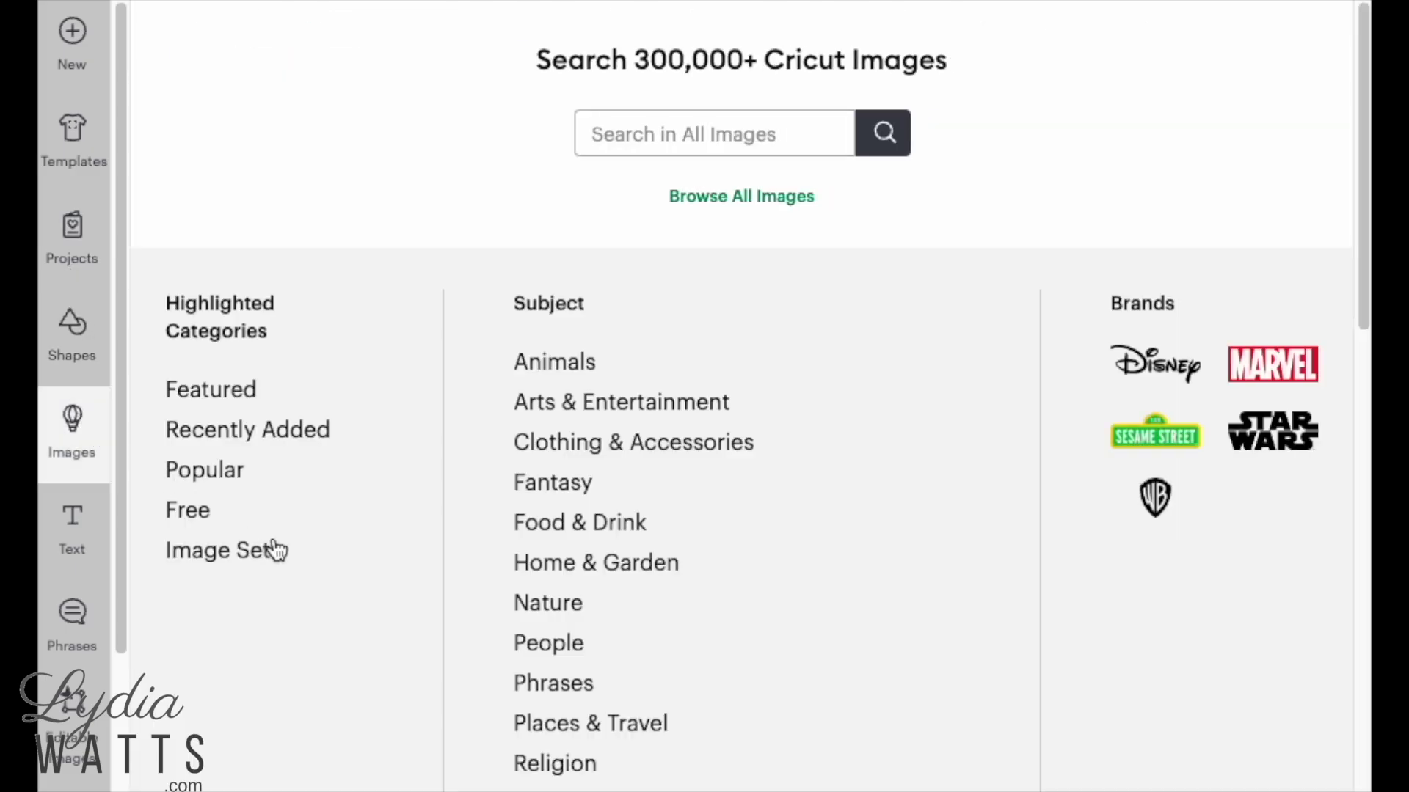
{"action": "left_click", "coordinate": [677, 209]}
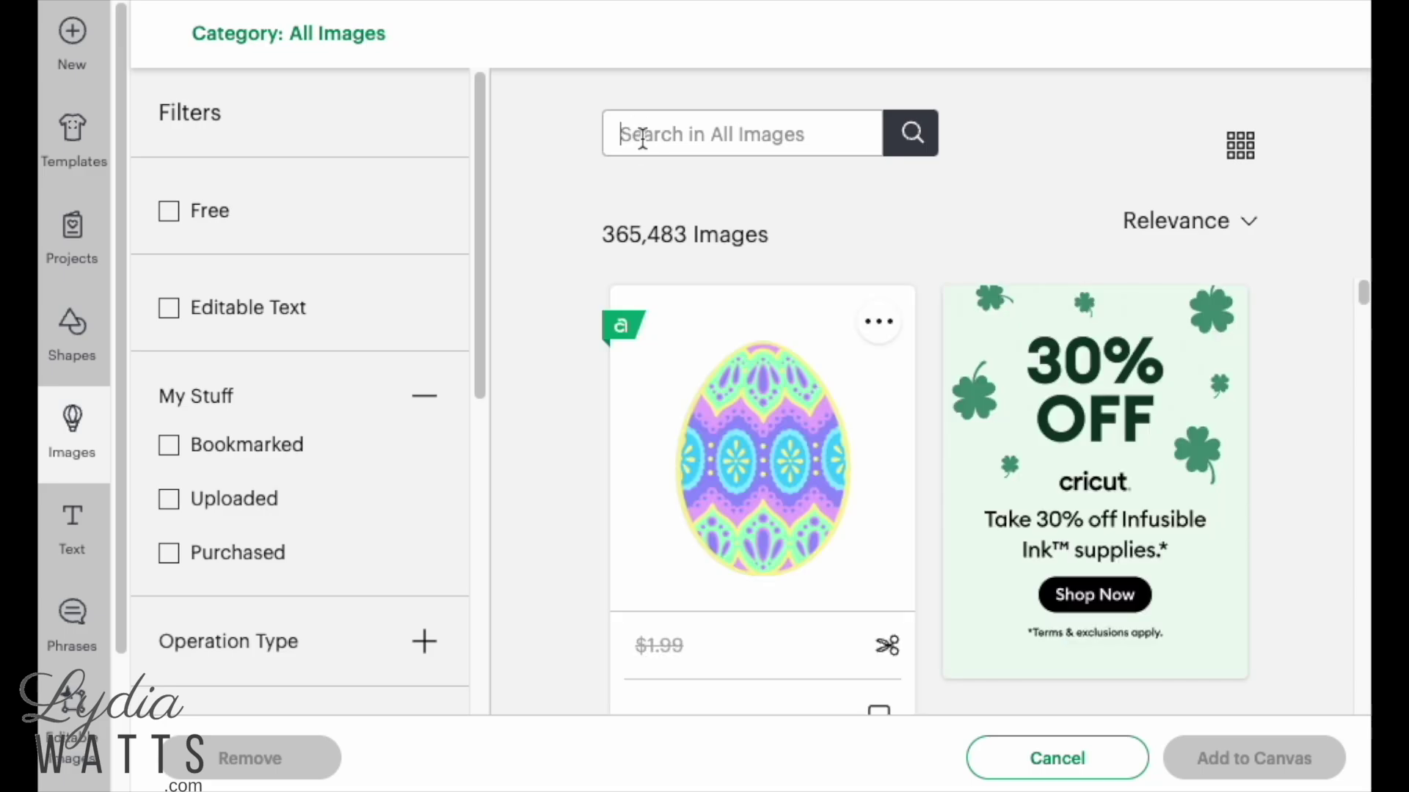
{"action": "type", "text": "easter "}
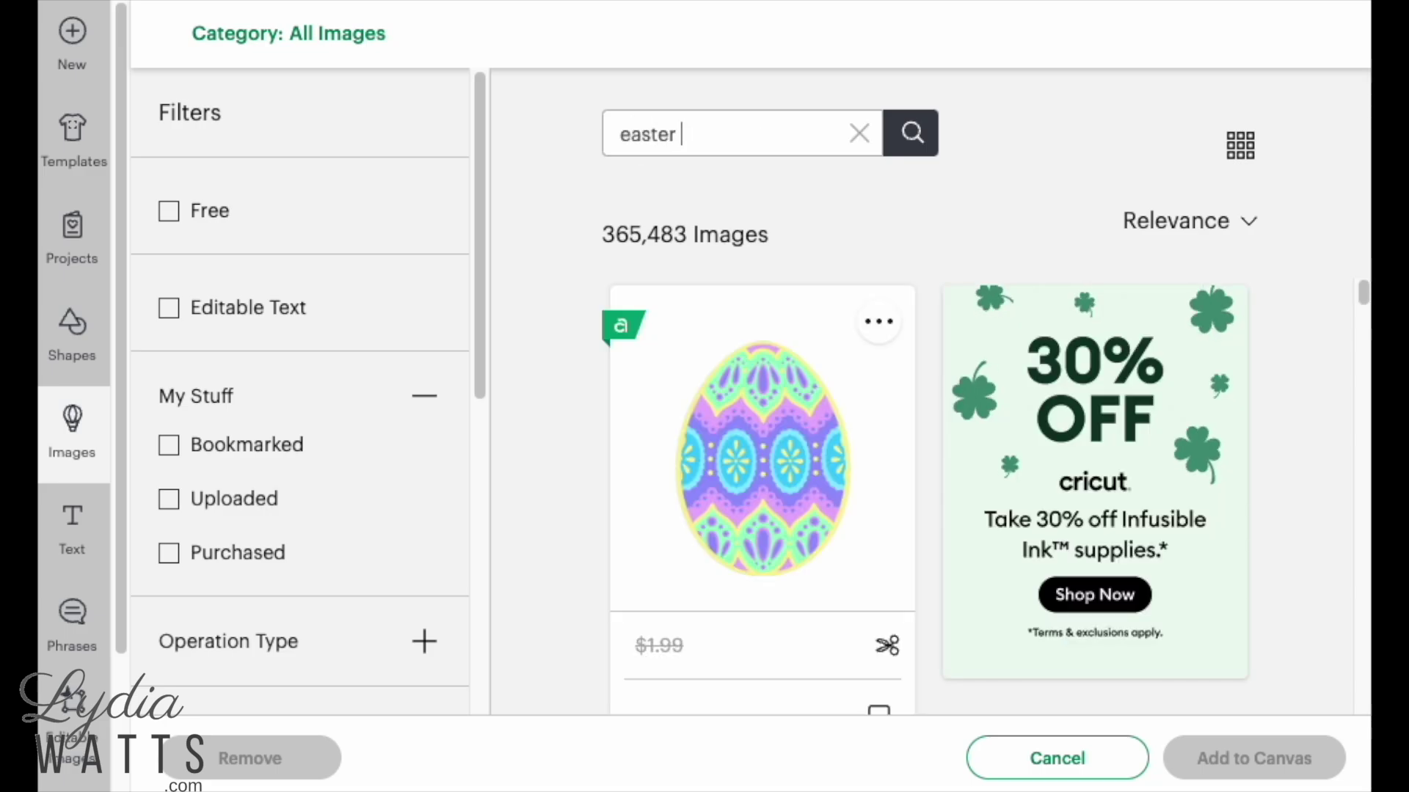
{"action": "type", "text": "cross"}
{"action": "key", "text": "Return"}
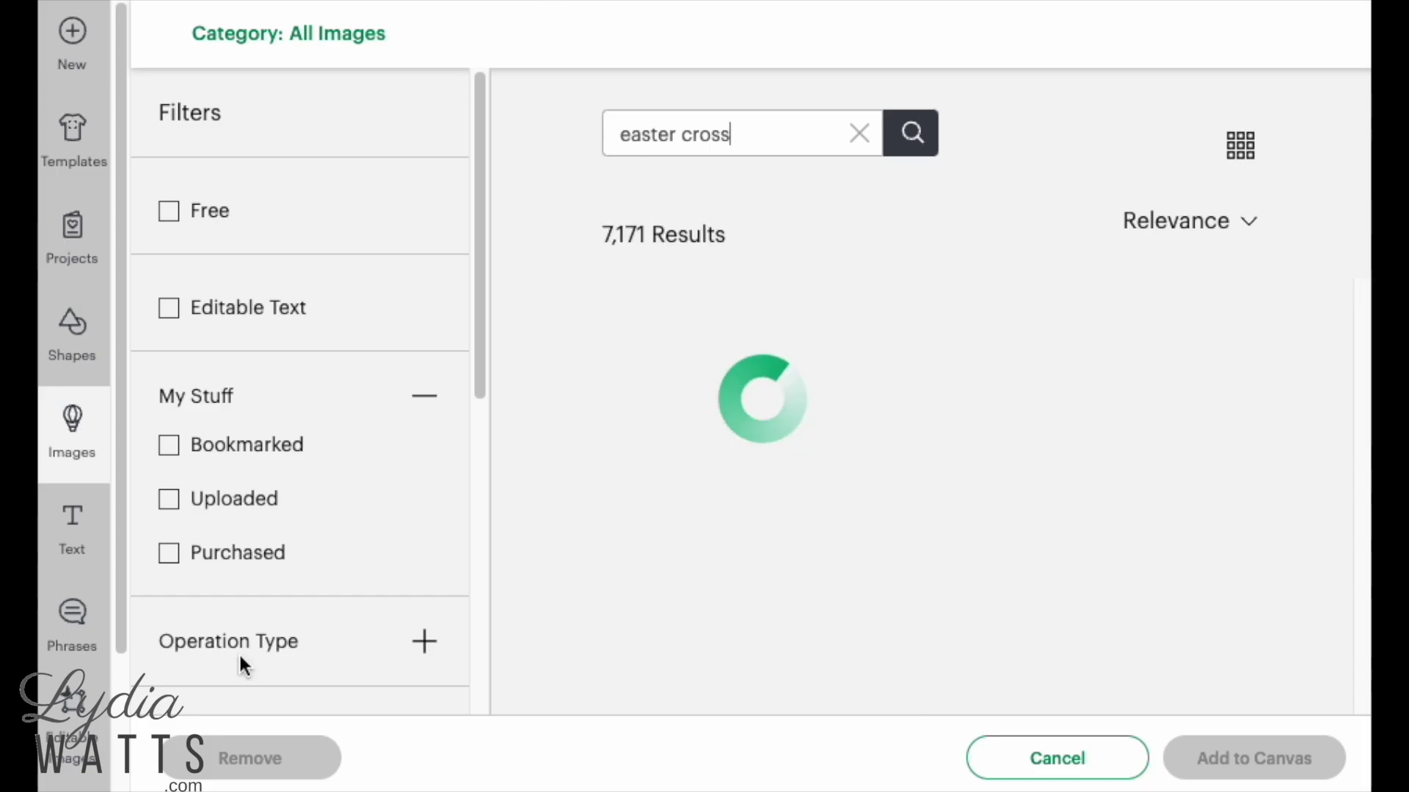
Filter the image results by operation type to Draw Only and Cut + Draw.
{"action": "left_click", "coordinate": [422, 639]}
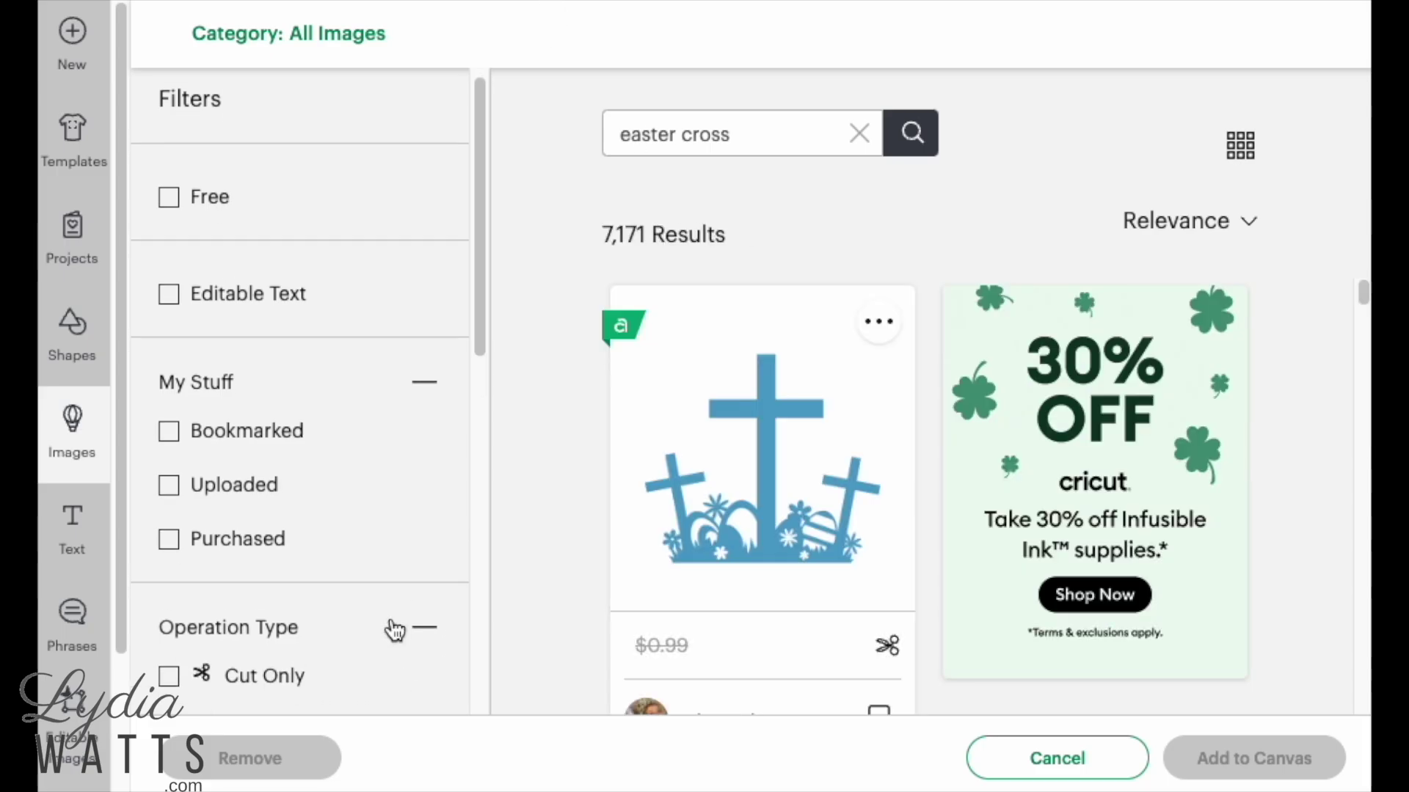
{"action": "scroll", "coordinate": [394, 630], "scroll_direction": "down", "scroll_amount": 2}
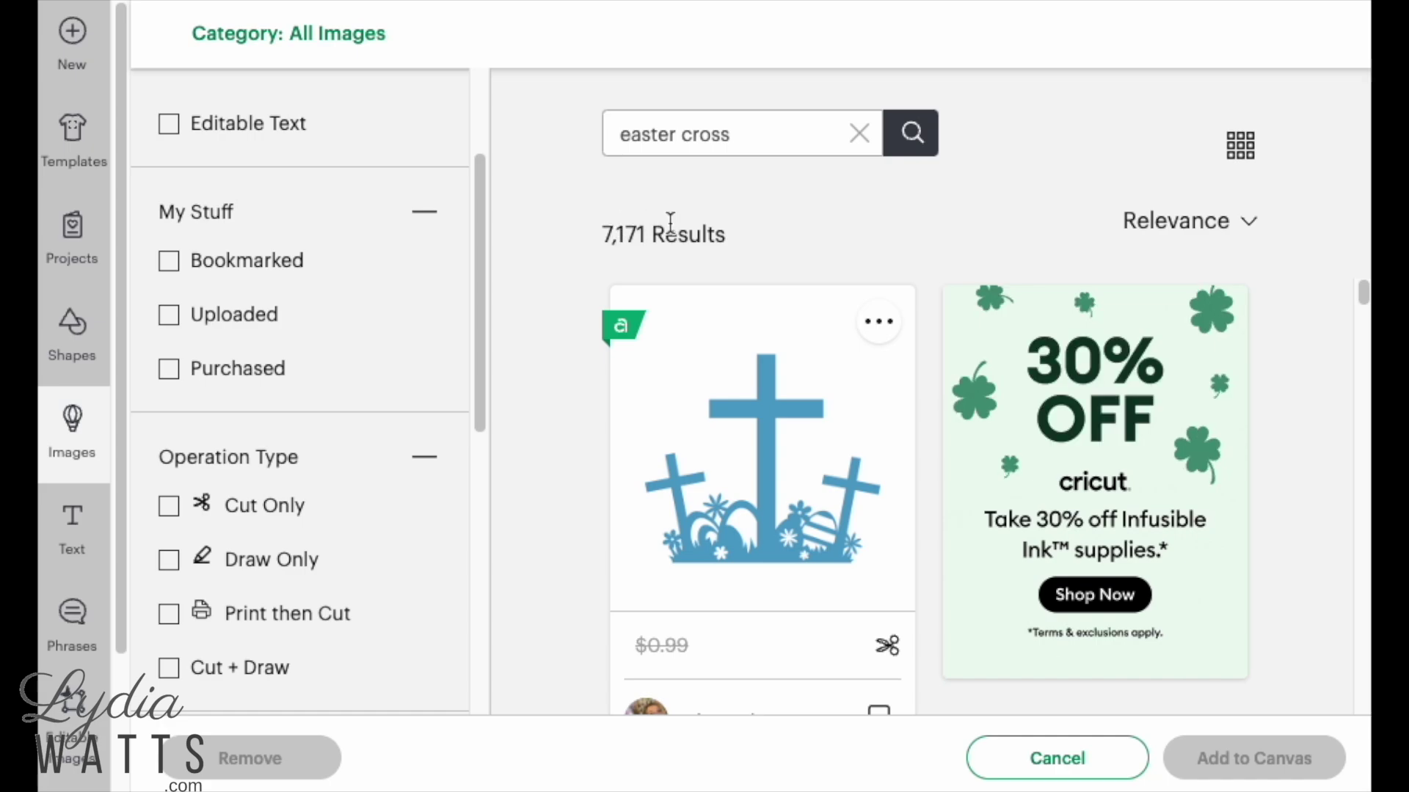
{"action": "scroll", "coordinate": [362, 506], "scroll_direction": "down", "scroll_amount": 1}
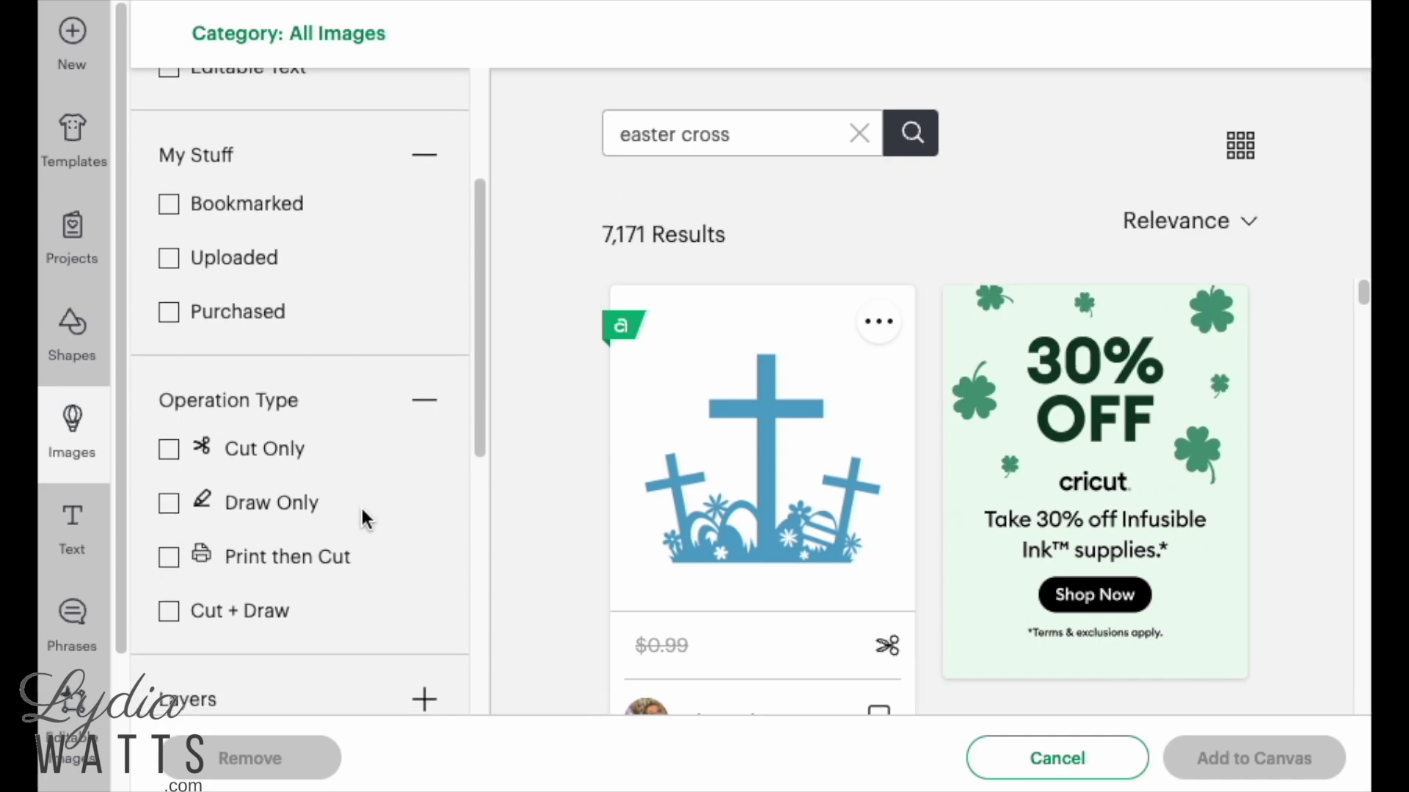
{"action": "left_click", "coordinate": [168, 506]}
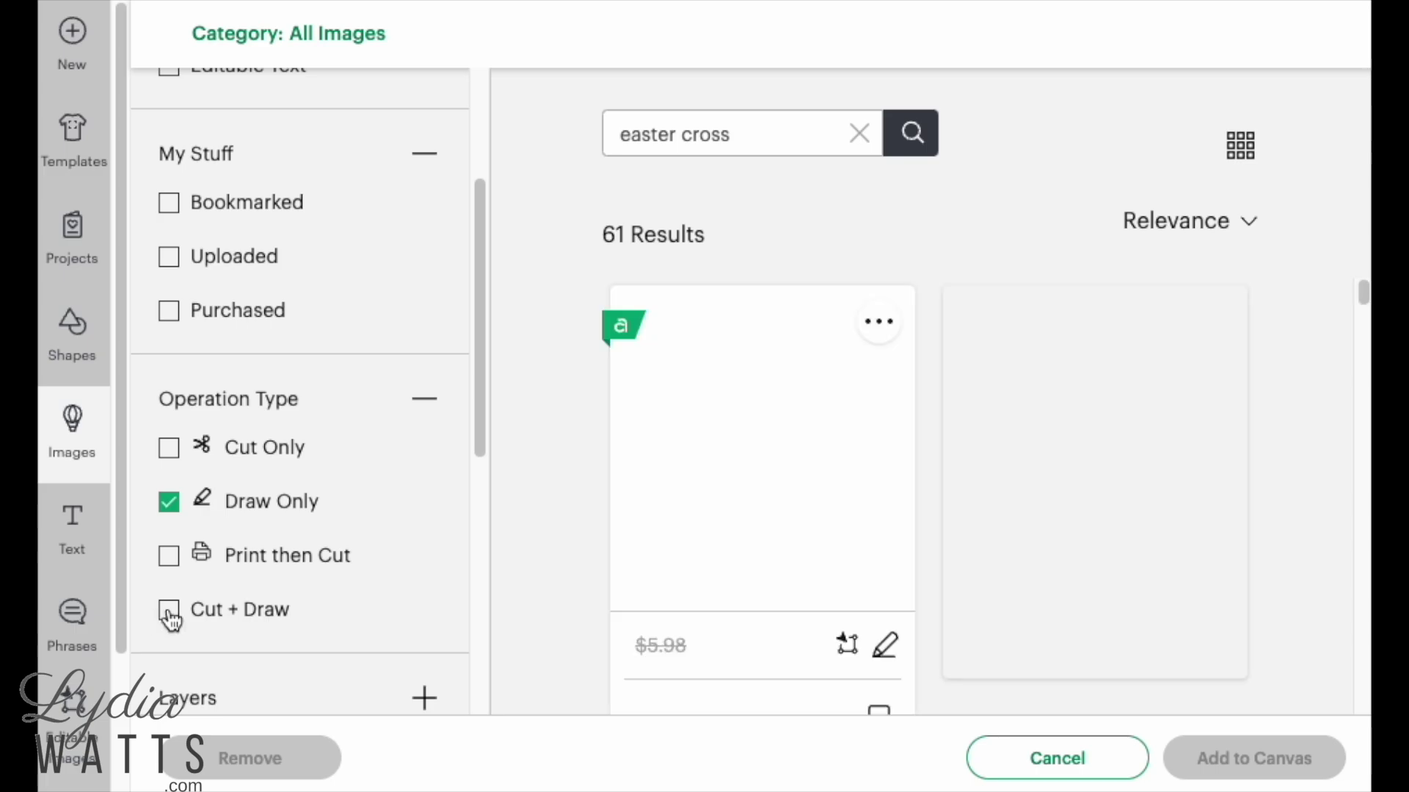
{"action": "left_click", "coordinate": [169, 615]}
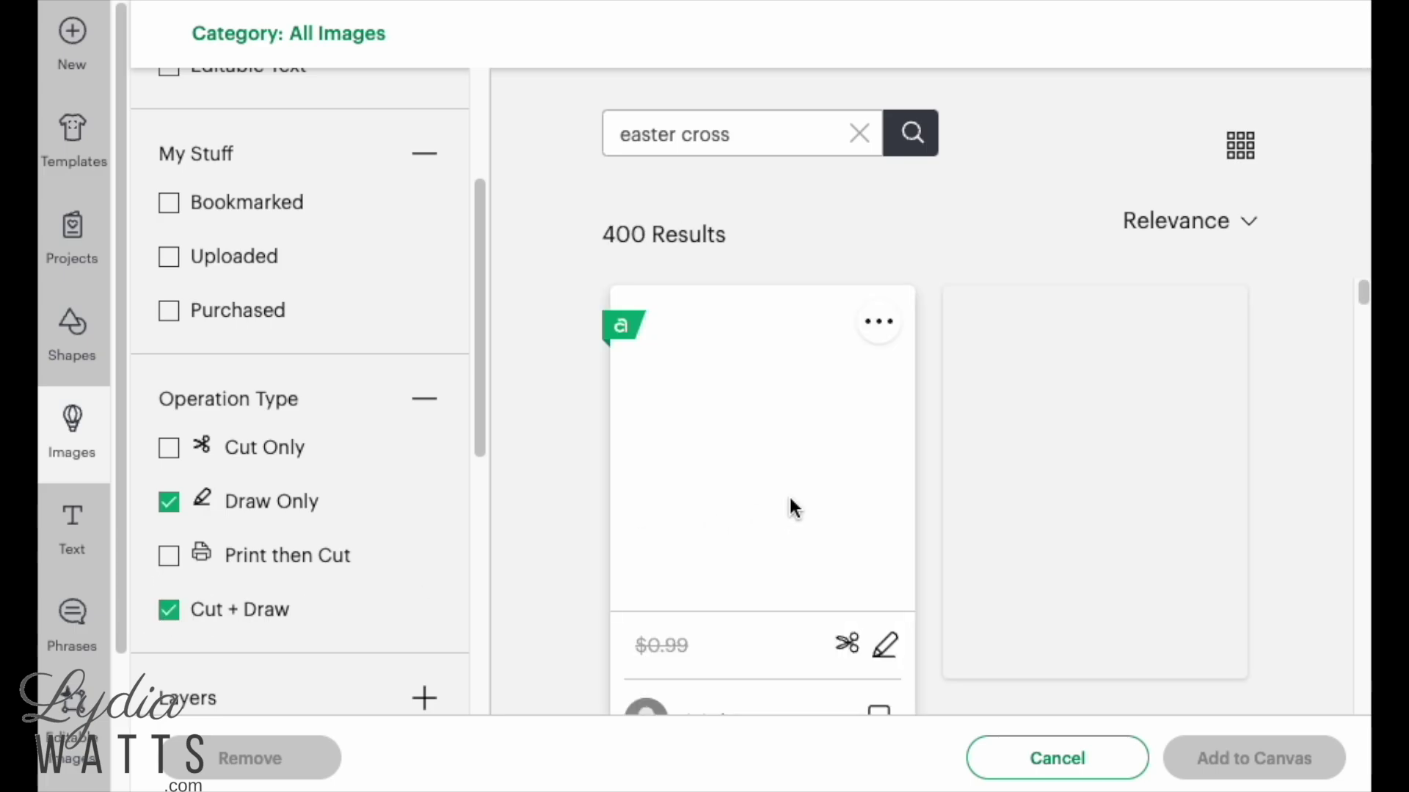
Find the My First Easter image with a cross and lilies in the results and add it to the canvas.
{"action": "scroll", "coordinate": [790, 496], "scroll_direction": "down", "scroll_amount": 1}
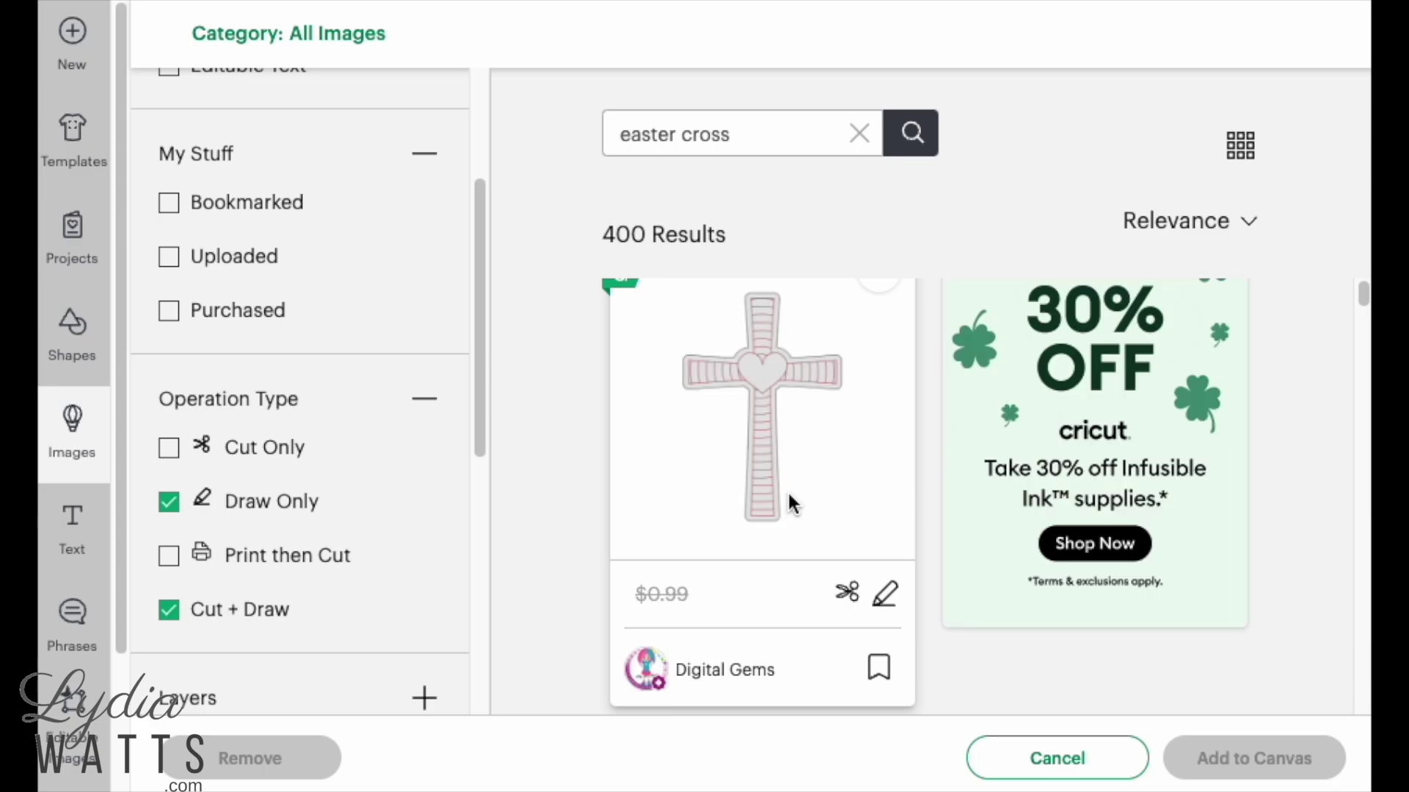
{"action": "scroll", "coordinate": [786, 499], "scroll_direction": "down", "scroll_amount": 15}
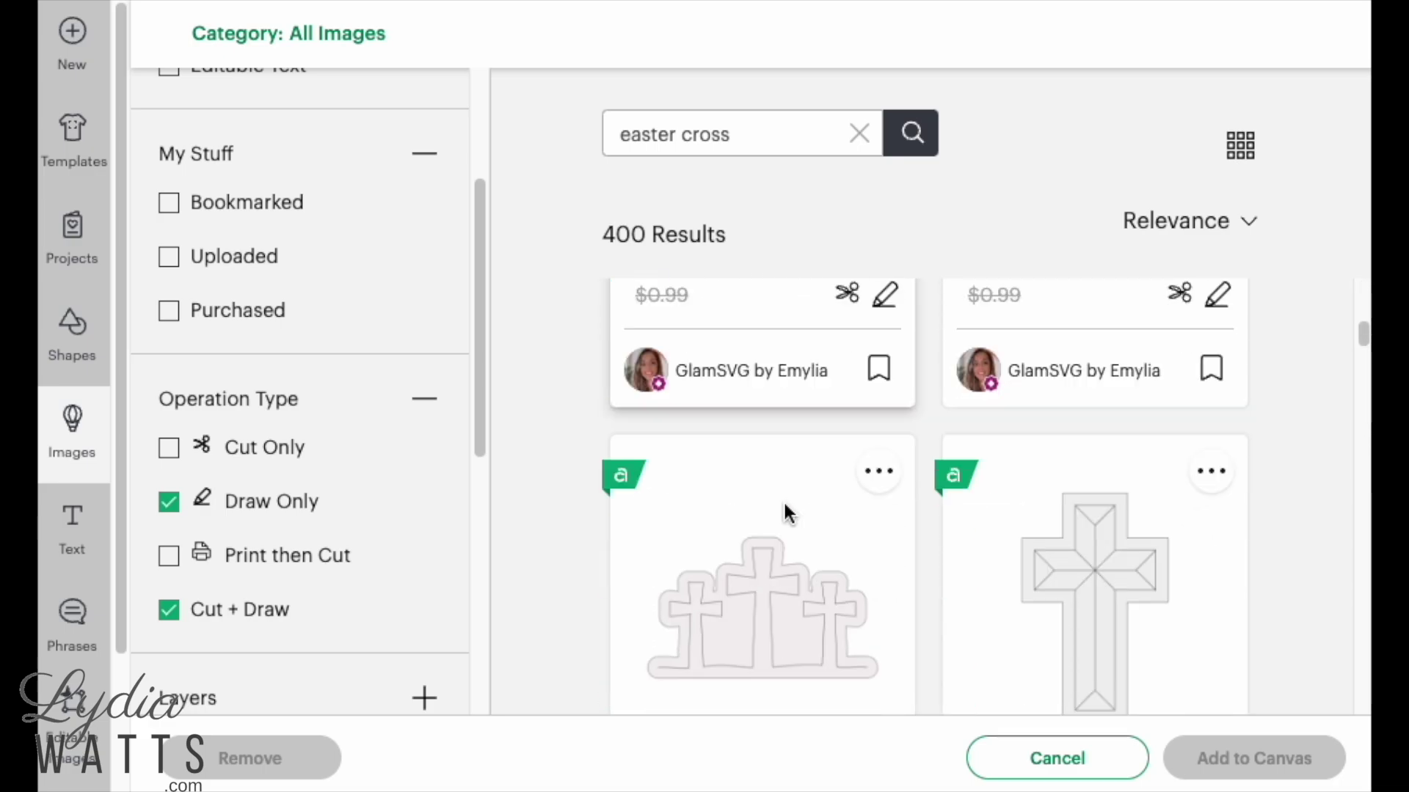
{"action": "scroll", "coordinate": [783, 514], "scroll_direction": "down", "scroll_amount": 10}
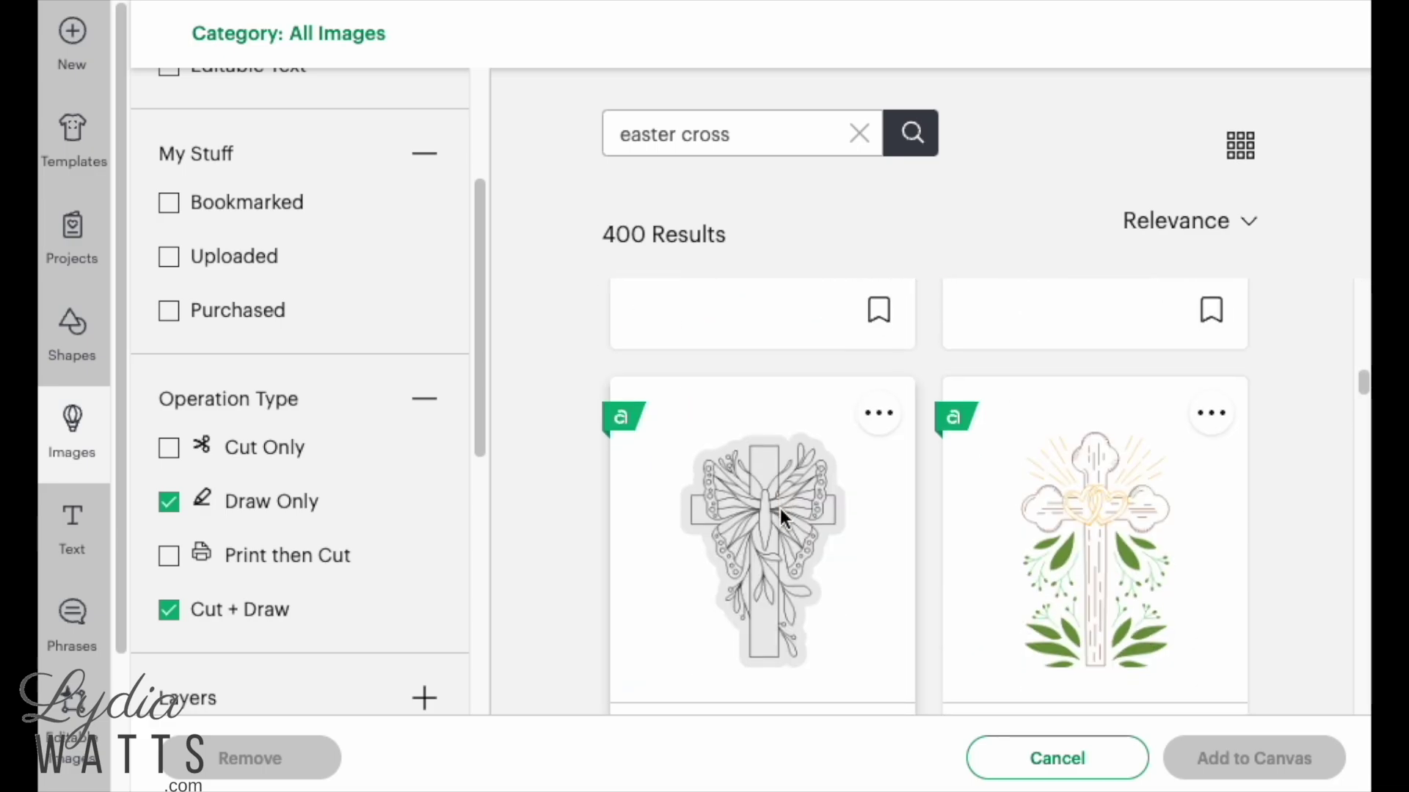
{"action": "scroll", "coordinate": [776, 514], "scroll_direction": "down", "scroll_amount": 10}
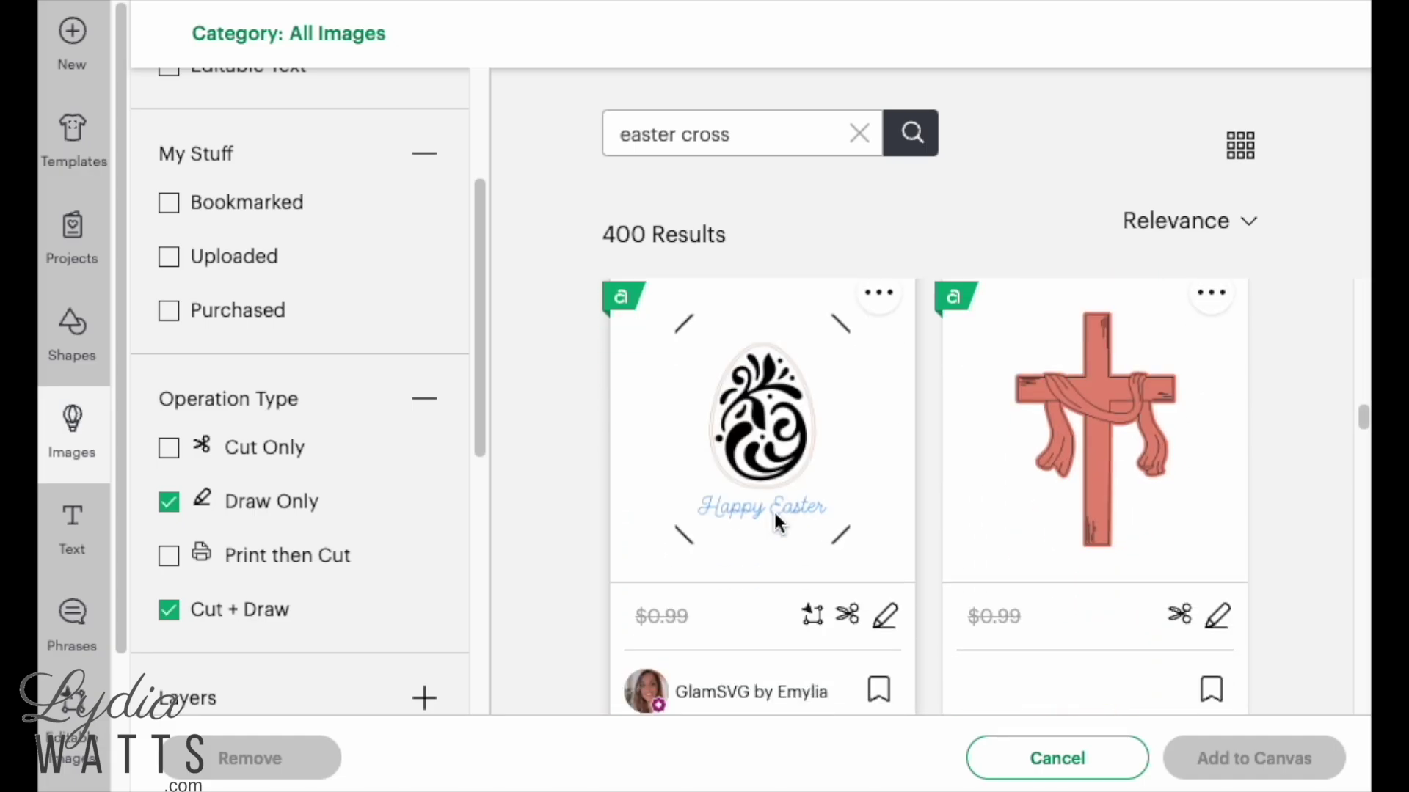
{"action": "scroll", "coordinate": [770, 510], "scroll_direction": "down", "scroll_amount": 10}
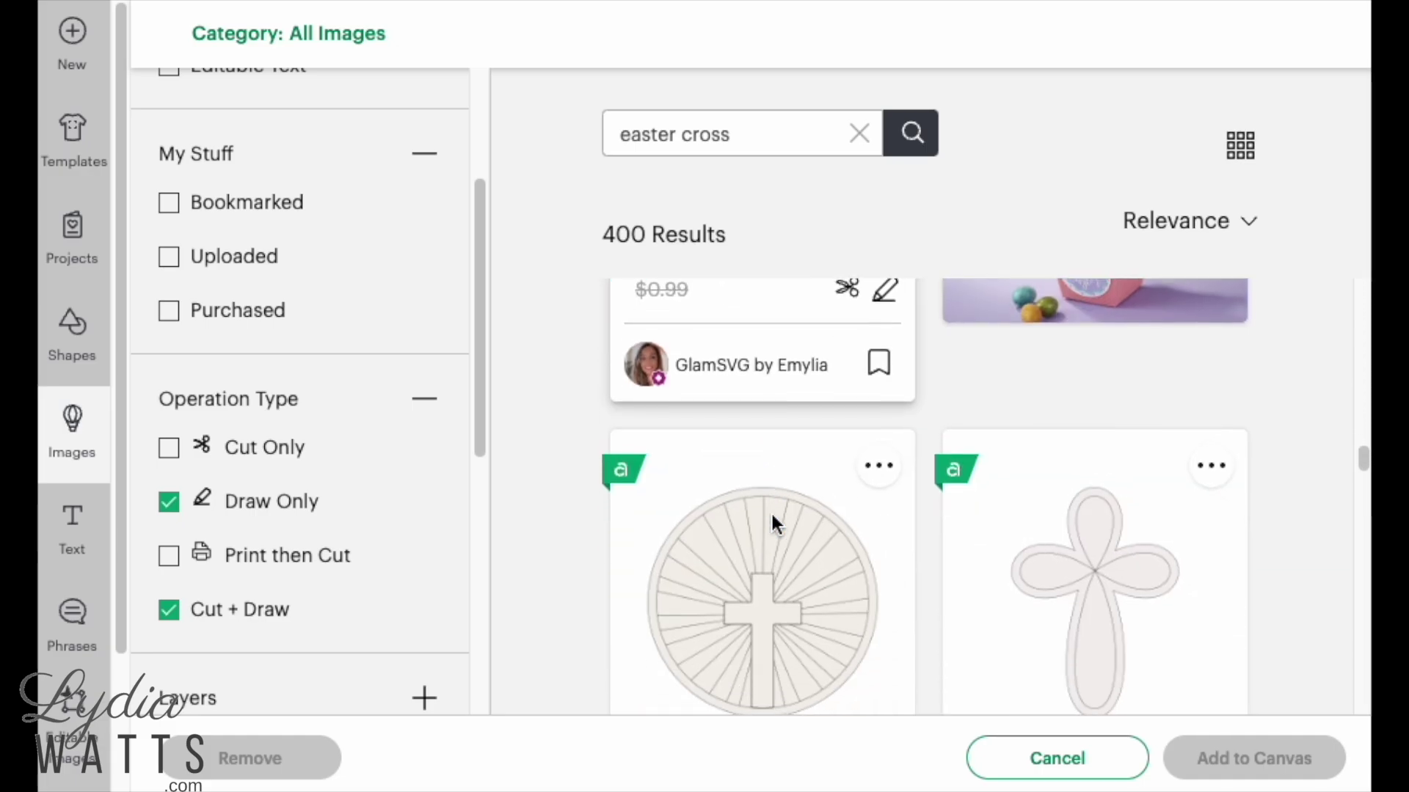
{"action": "scroll", "coordinate": [768, 513], "scroll_direction": "down", "scroll_amount": 10}
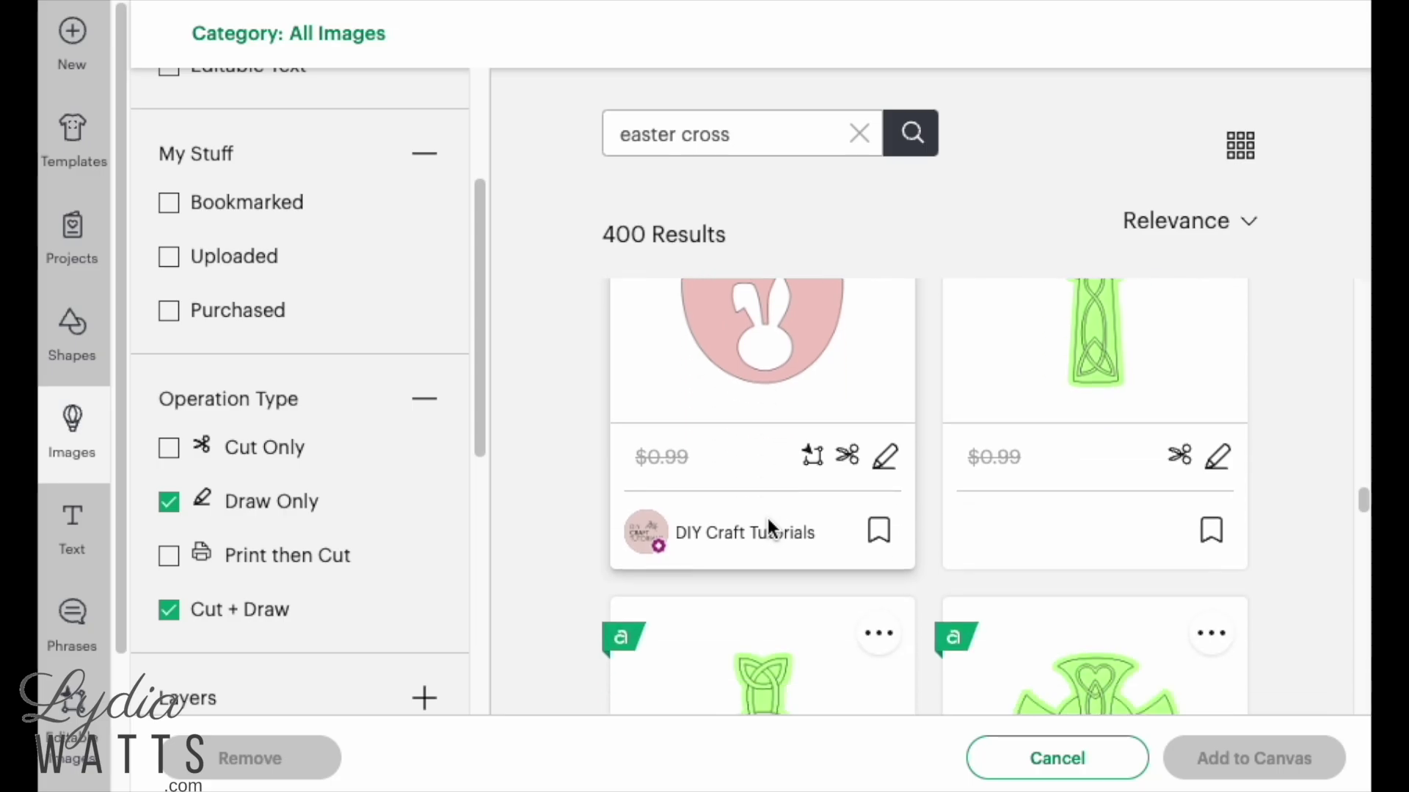
{"action": "scroll", "coordinate": [769, 524], "scroll_direction": "down", "scroll_amount": 10}
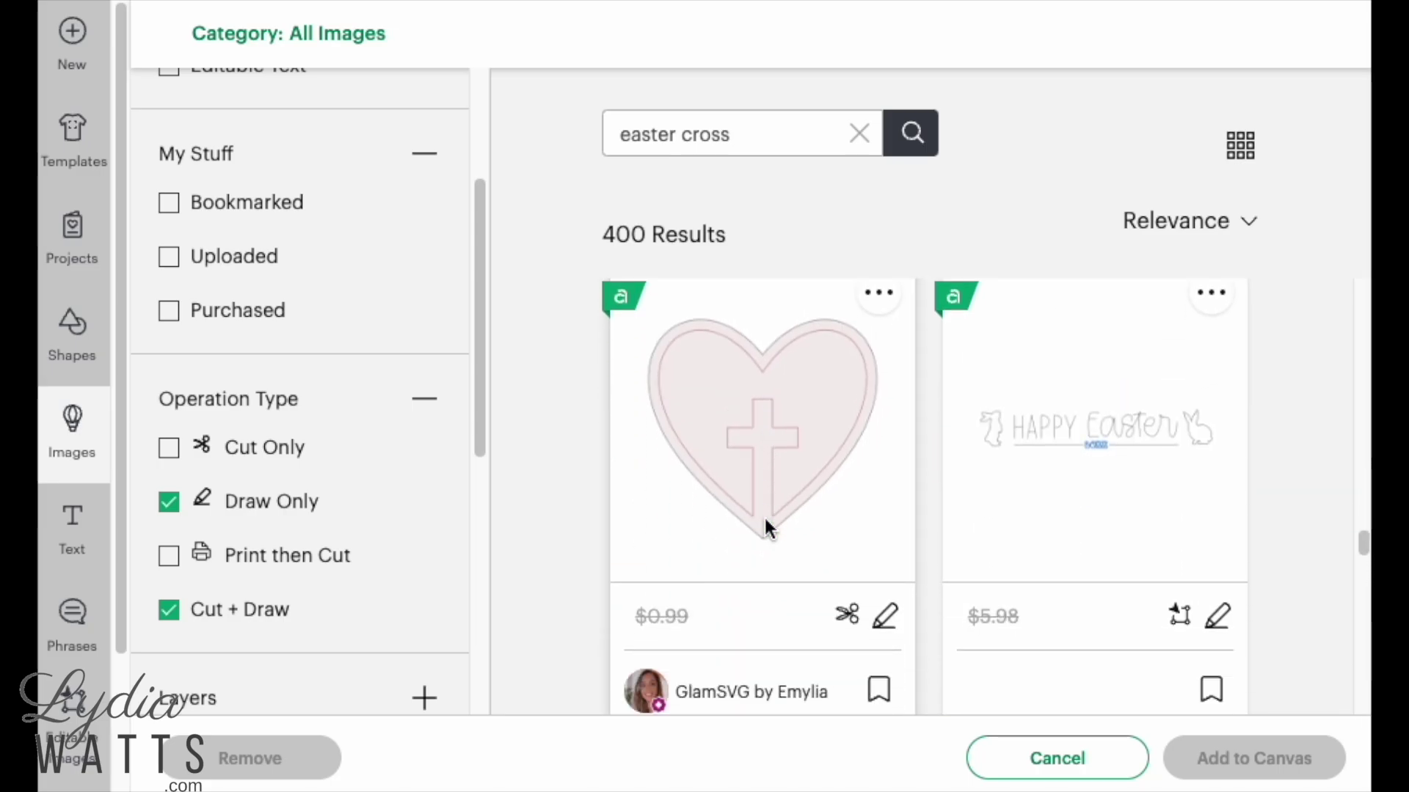
{"action": "scroll", "coordinate": [767, 527], "scroll_direction": "down", "scroll_amount": 2}
{"action": "left_click", "coordinate": [764, 518]}
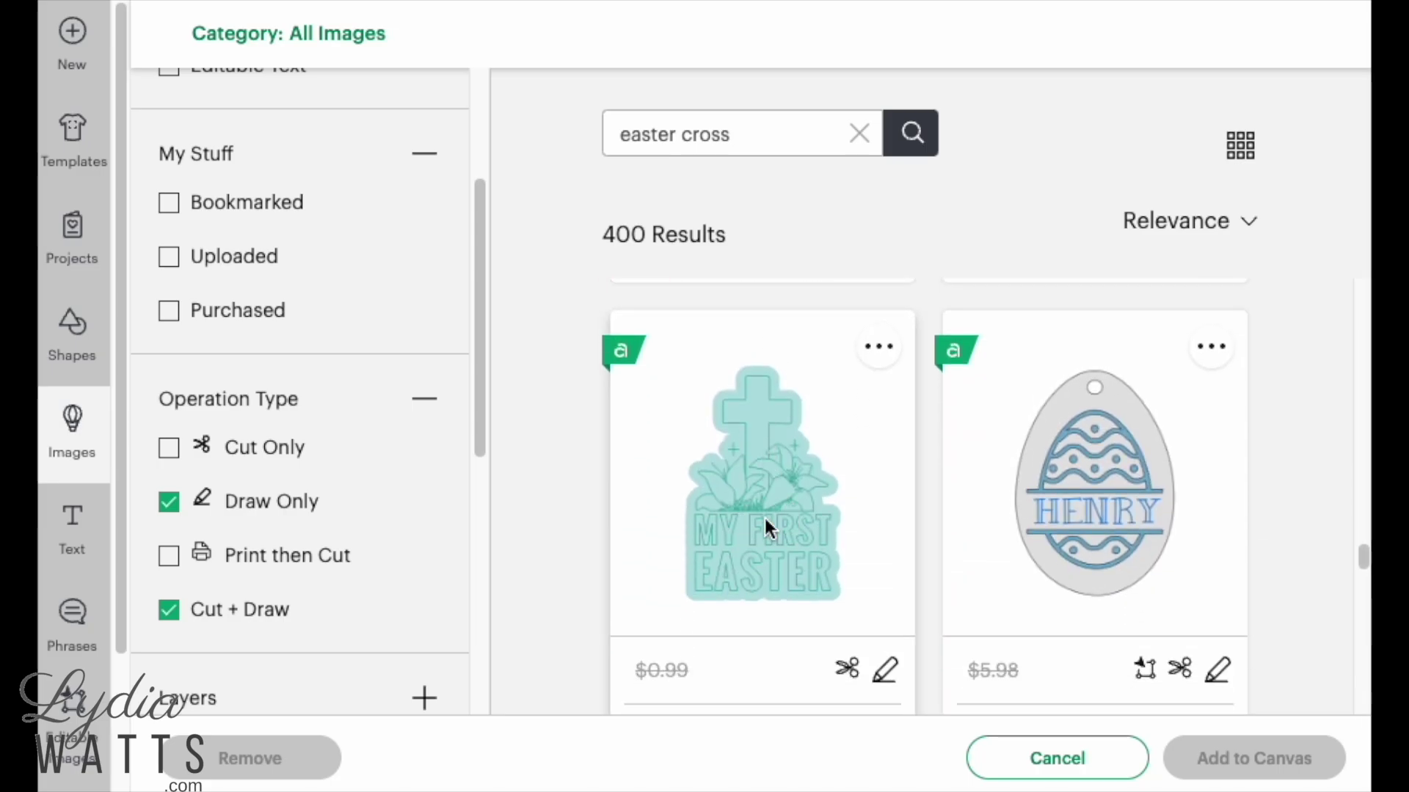
{"action": "left_click", "coordinate": [1243, 757]}
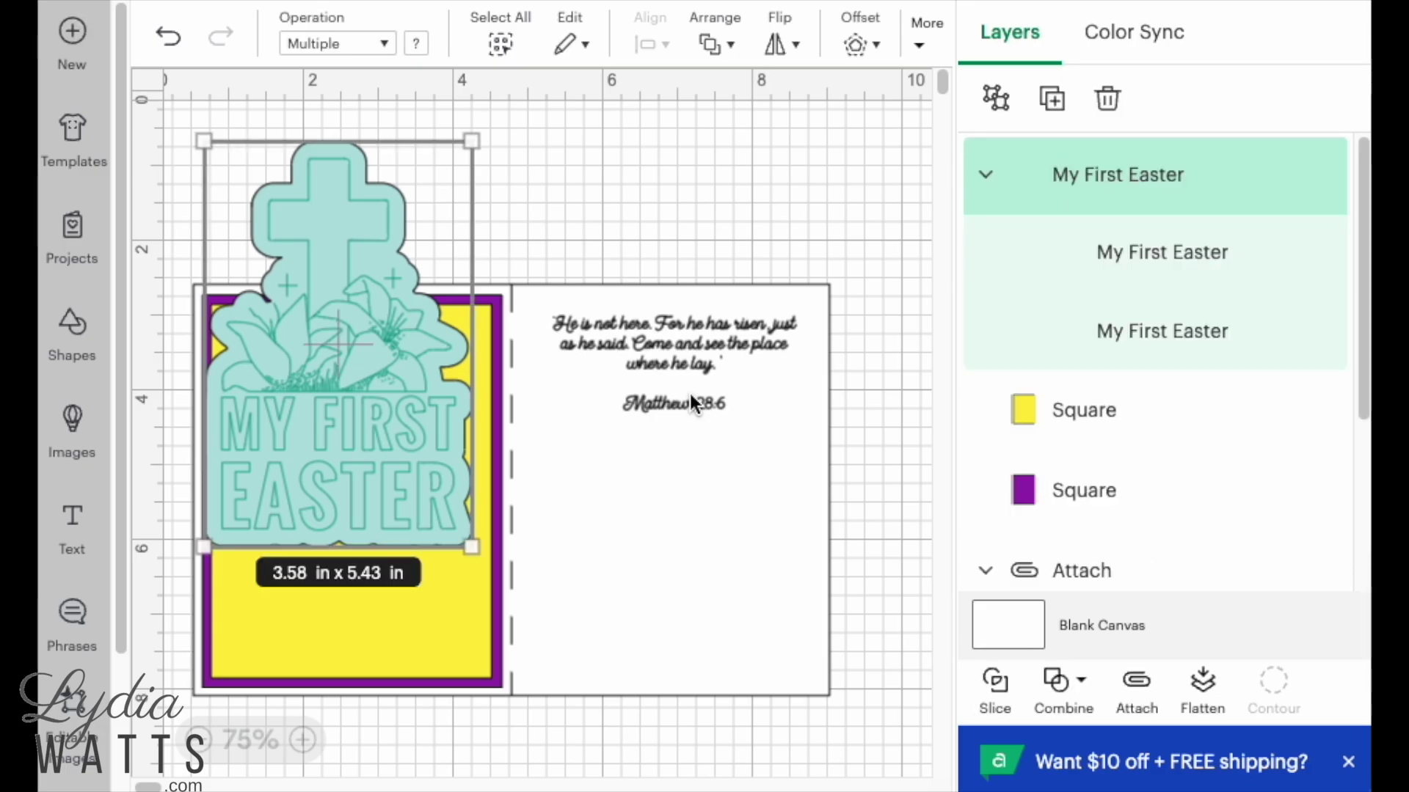
Delete the solid cut layer of the My First Easter image and move the remaining line drawing over the yellow mat.
{"action": "left_click_drag", "start_coordinate": [410, 443], "coordinate": [640, 455]}
{"action": "left_click", "coordinate": [1080, 345]}
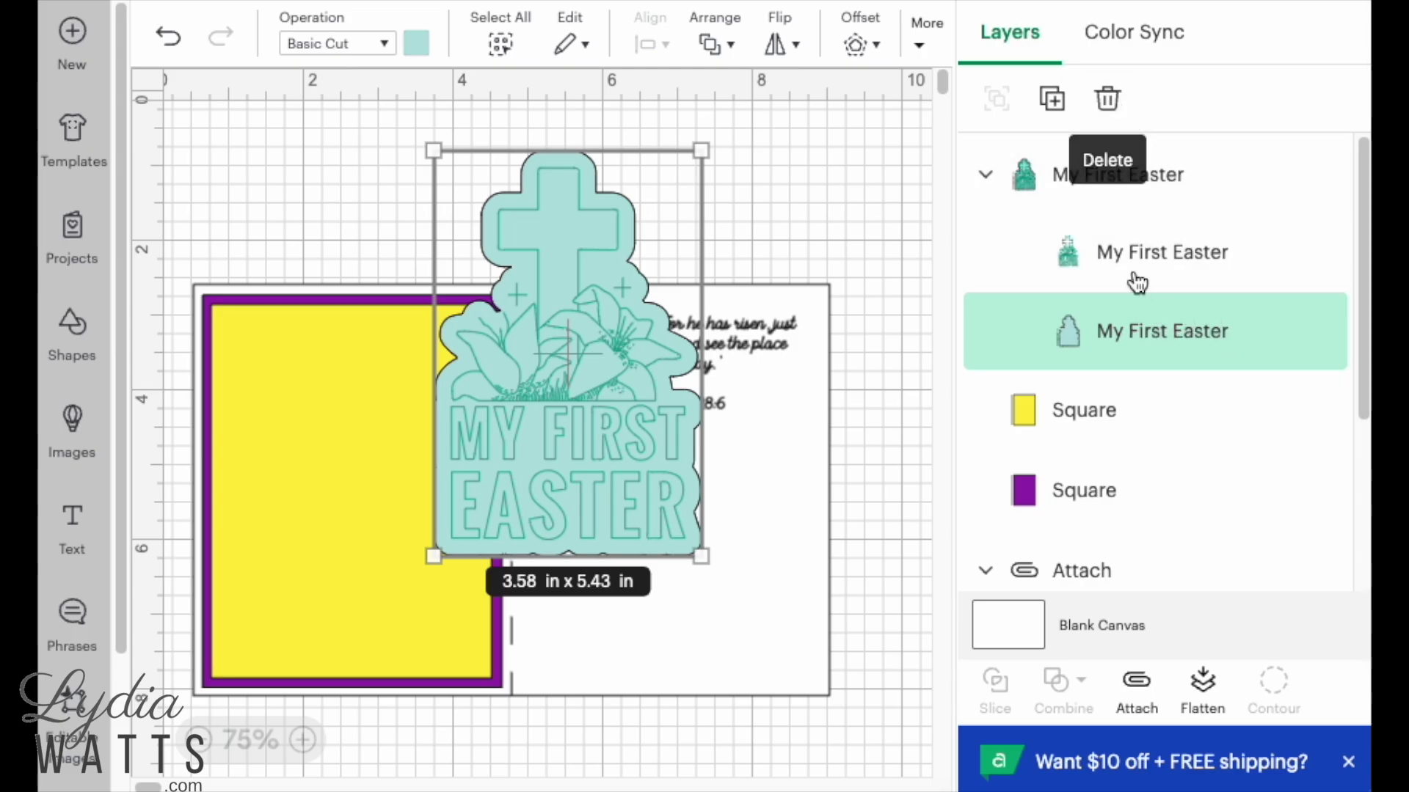
{"action": "left_click", "coordinate": [1108, 98]}
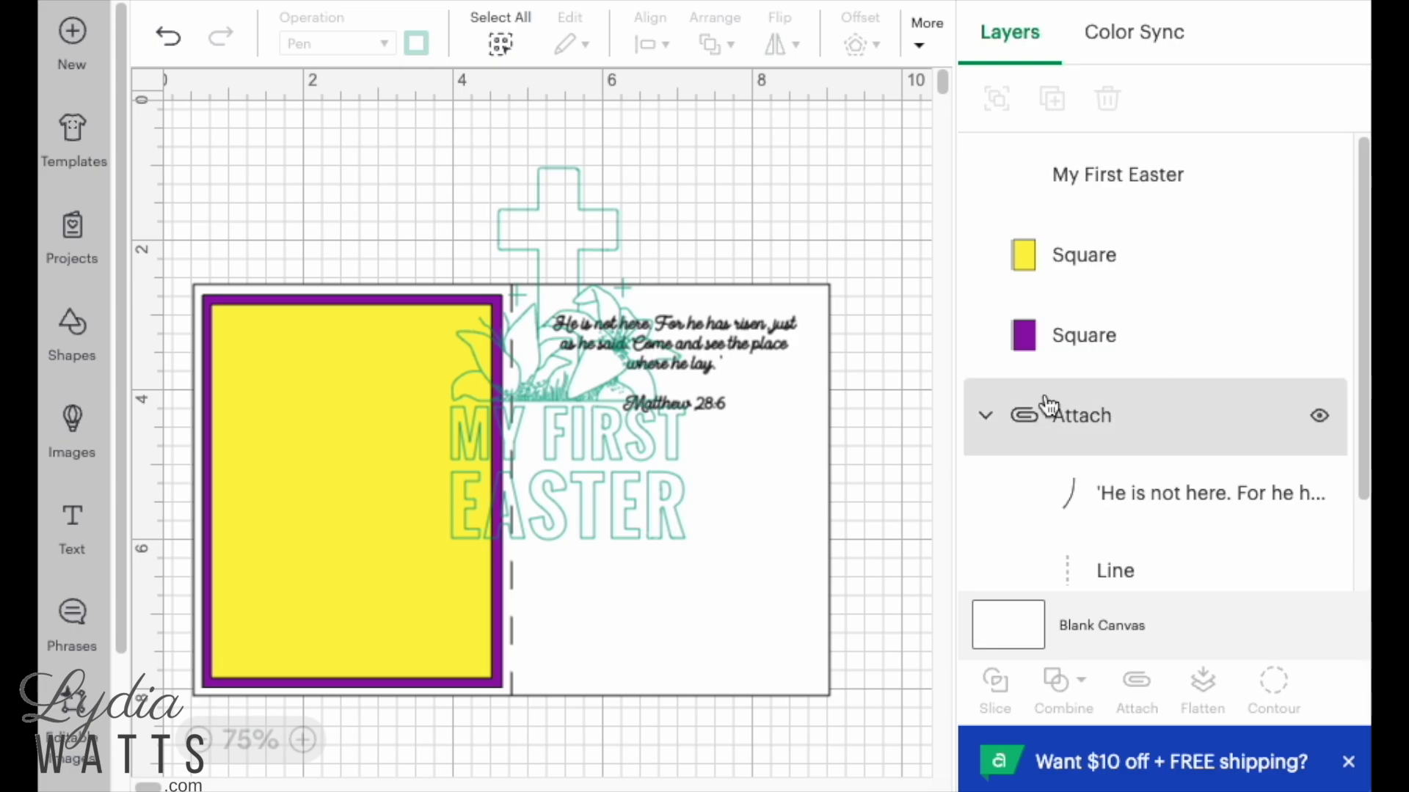
{"action": "left_click", "coordinate": [597, 446]}
{"action": "left_click_drag", "start_coordinate": [603, 440], "coordinate": [470, 517]}
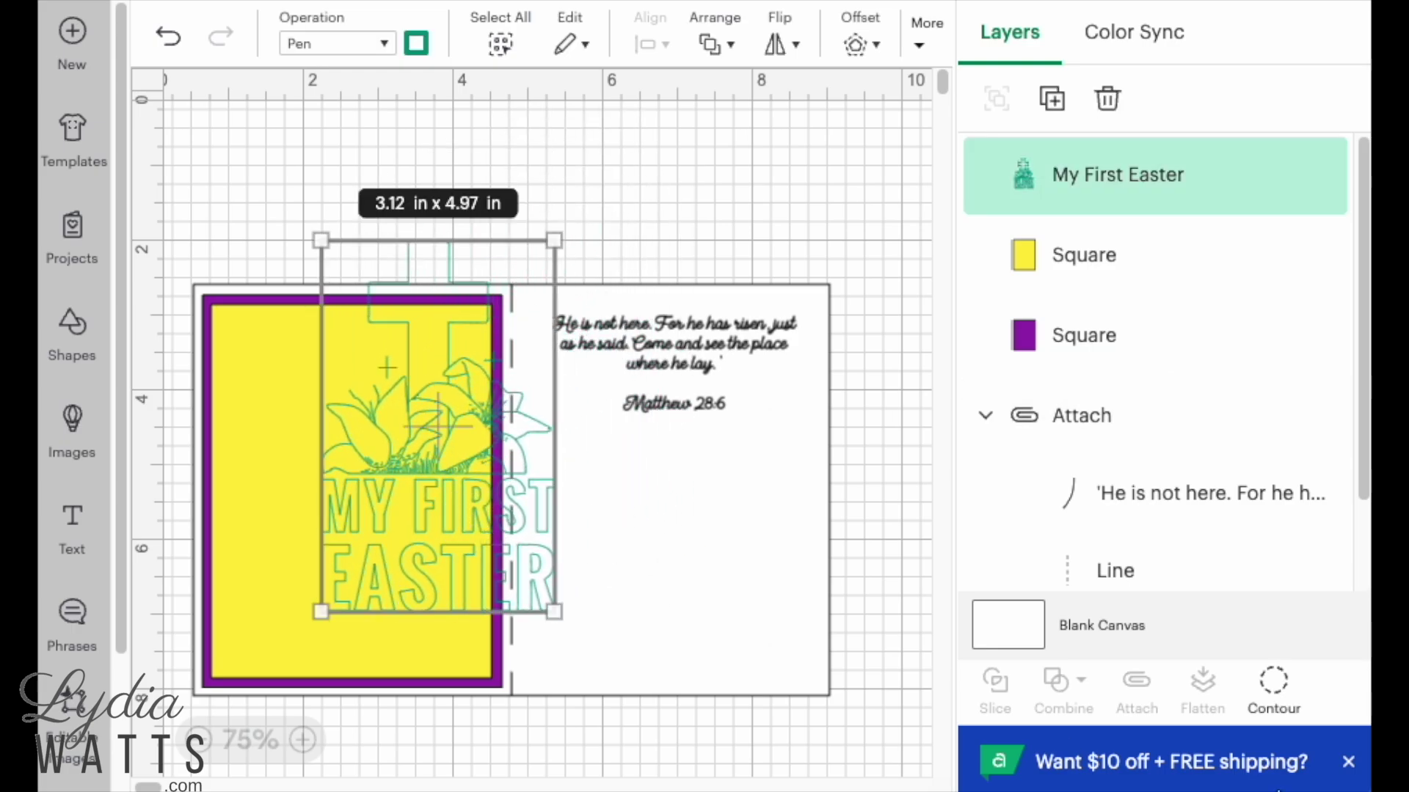
Use Contour on the cross drawing to hide the letters of the words MY FIRST.
{"action": "left_click", "coordinate": [1273, 684]}
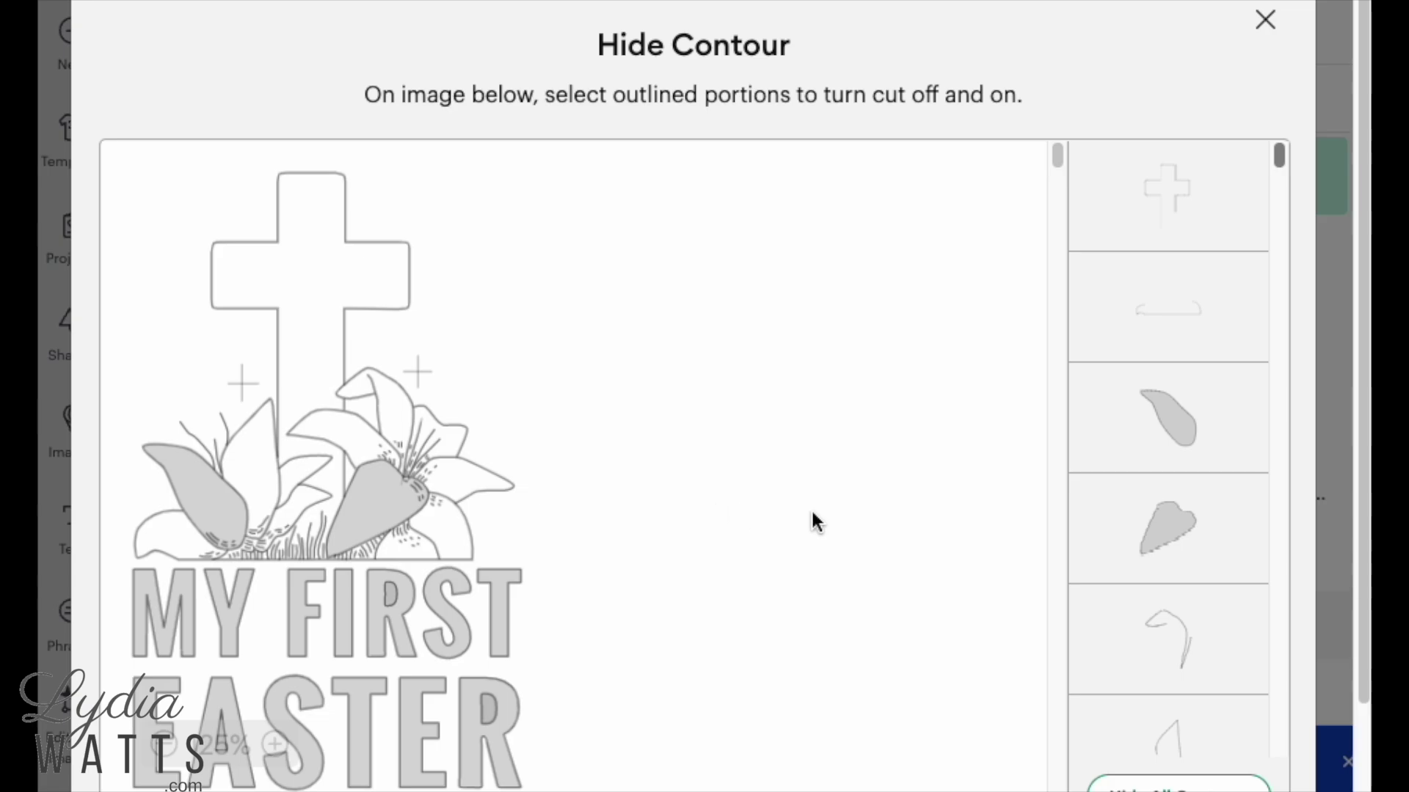
{"action": "scroll", "coordinate": [812, 514], "scroll_direction": "down", "scroll_amount": 2}
{"action": "mouse_move", "coordinate": [782, 519]}
{"action": "left_mouse_down"}
{"action": "mouse_move", "coordinate": [367, 546]}
{"action": "mouse_move", "coordinate": [179, 513]}
{"action": "left_mouse_up"}
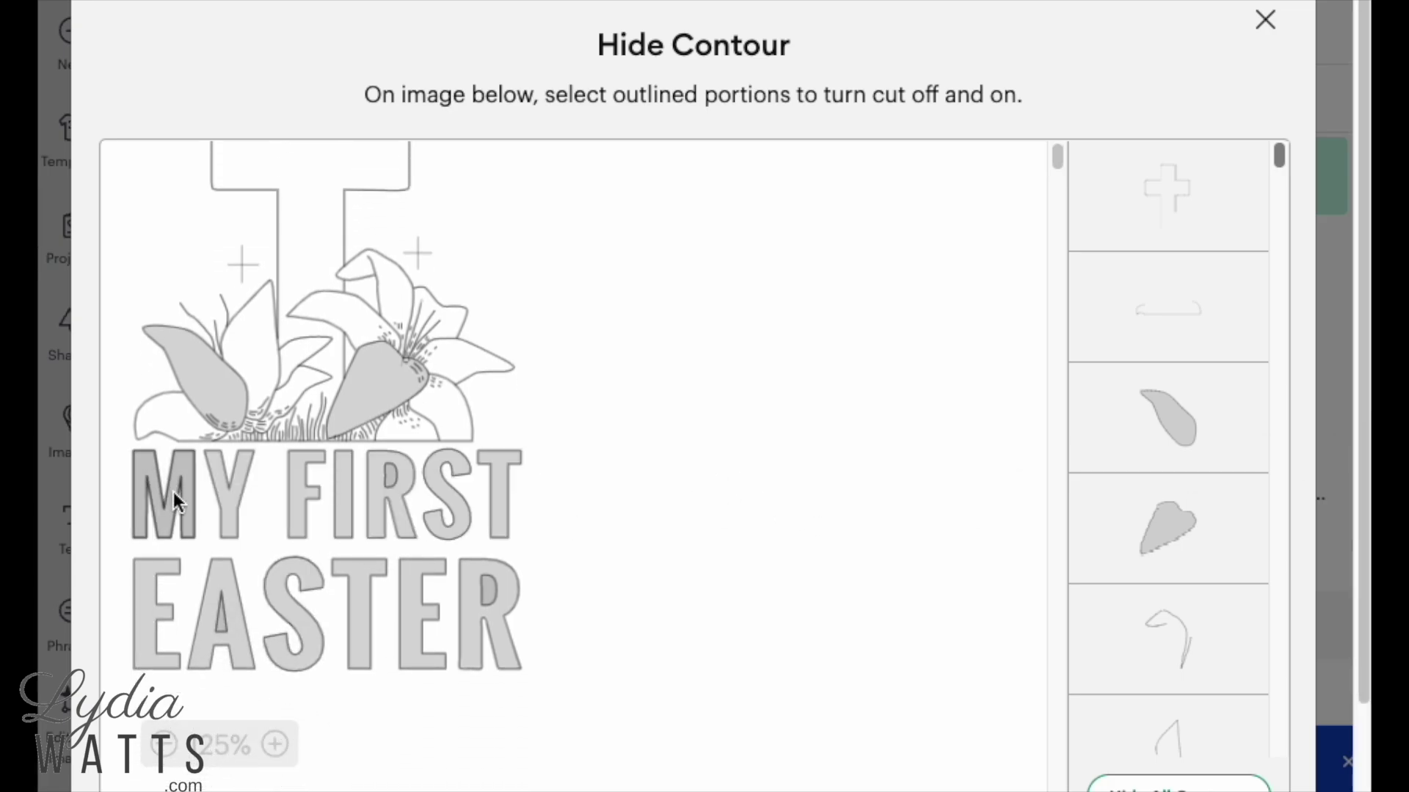
{"action": "left_click", "coordinate": [173, 491]}
{"action": "left_click", "coordinate": [231, 496]}
{"action": "left_click", "coordinate": [292, 496]}
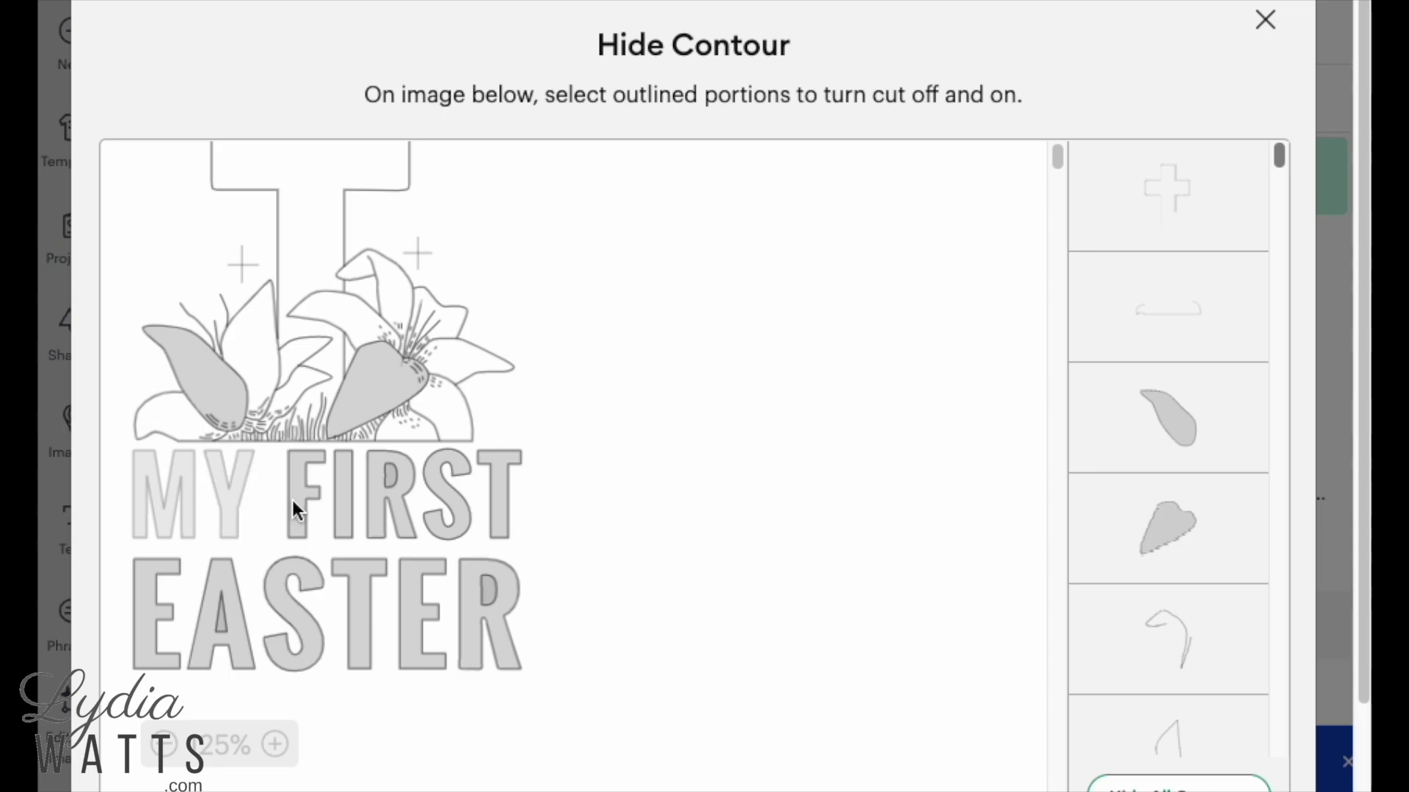
{"action": "left_click", "coordinate": [341, 494]}
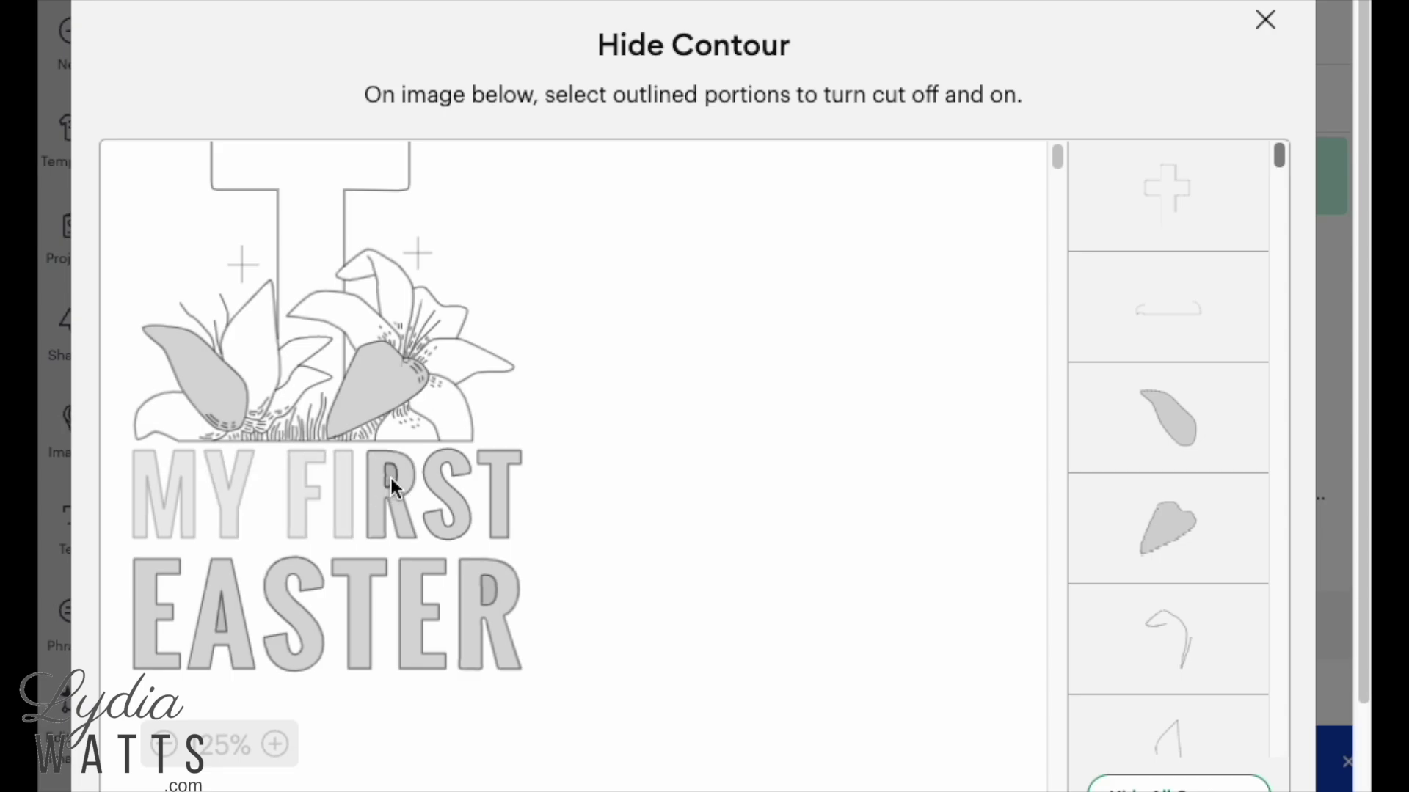
{"action": "left_click", "coordinate": [401, 521]}
{"action": "left_click", "coordinate": [444, 526]}
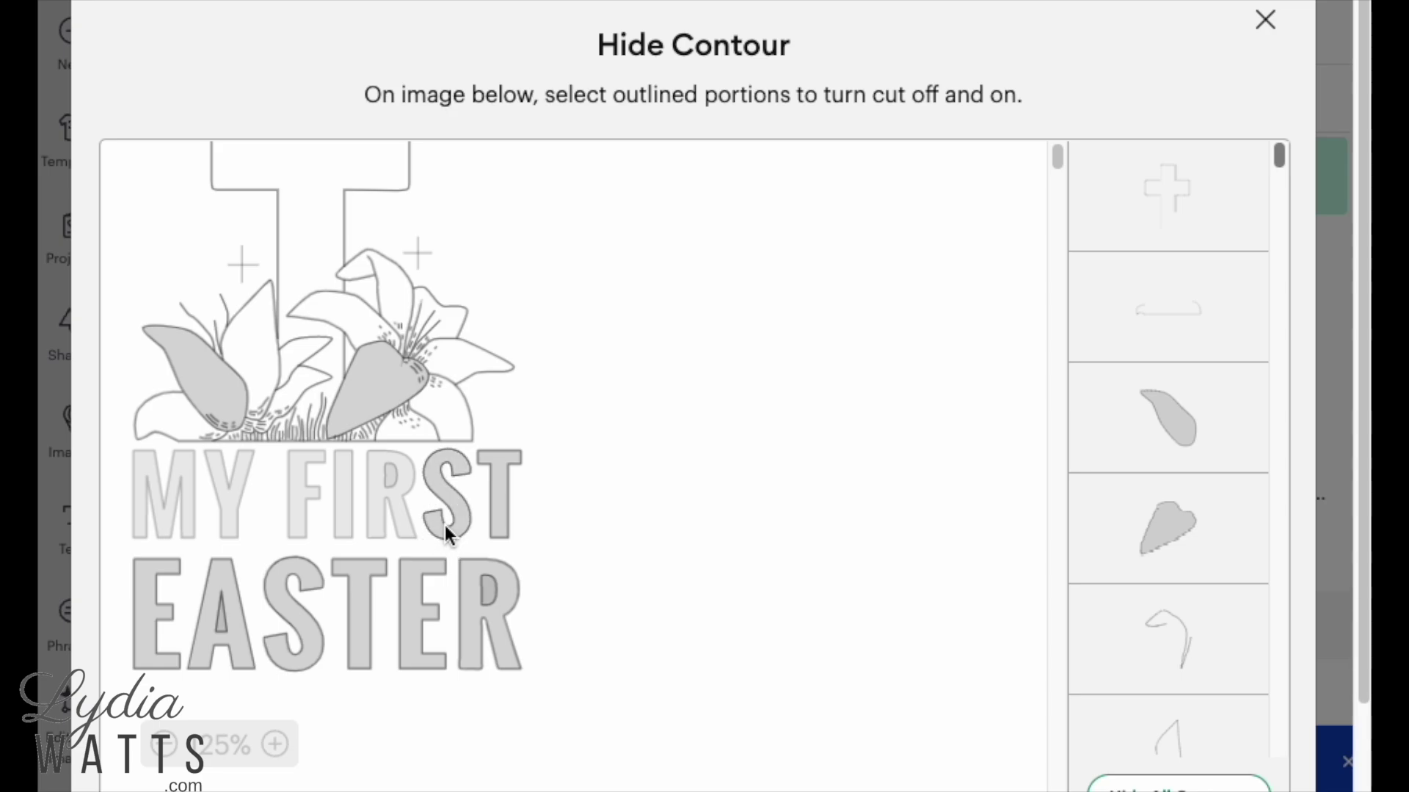
{"action": "left_click", "coordinate": [495, 526]}
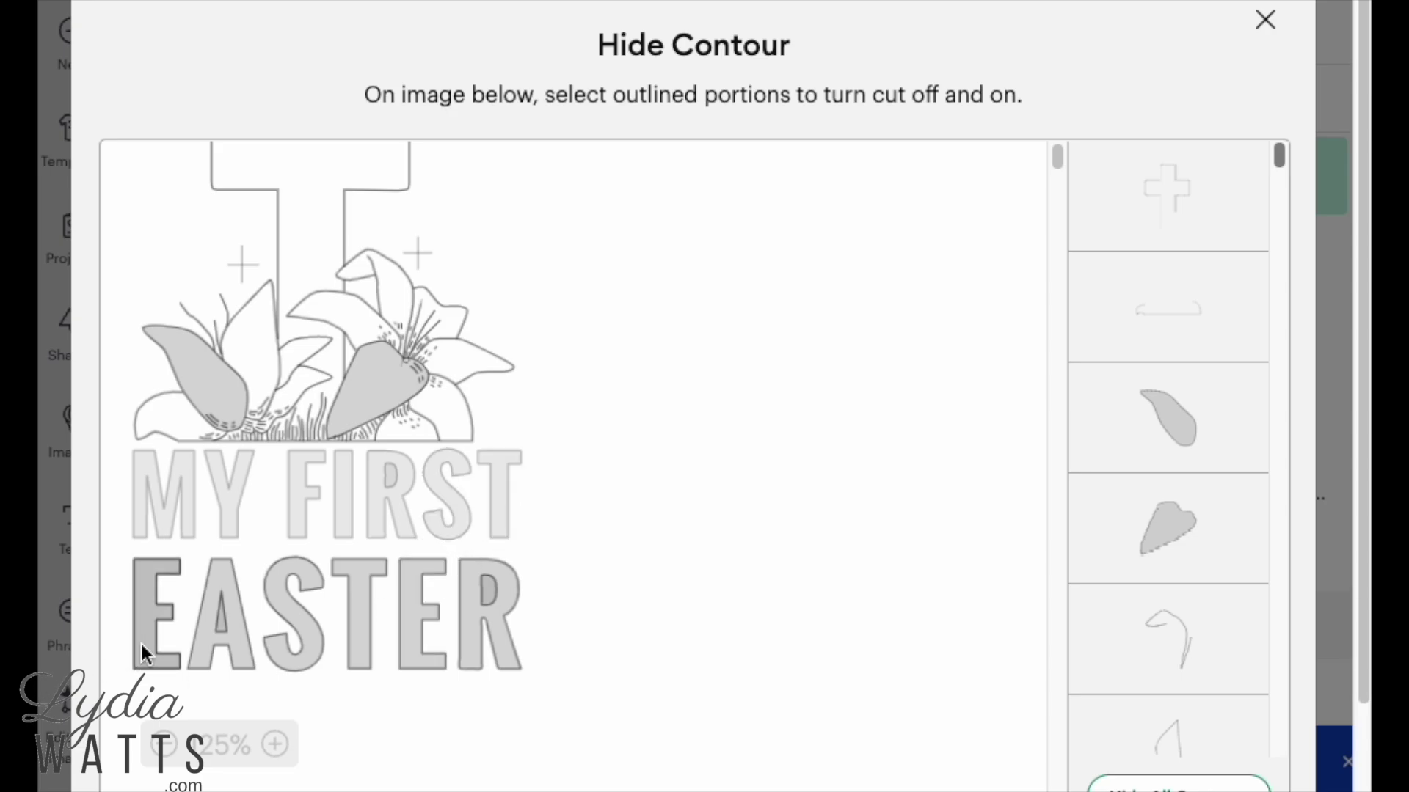
Hide the contours of the letters in the word EASTER and close the contour editor.
{"action": "left_click", "coordinate": [174, 637]}
{"action": "left_click", "coordinate": [241, 651]}
{"action": "left_click", "coordinate": [314, 657]}
{"action": "left_click", "coordinate": [354, 660]}
{"action": "left_click", "coordinate": [408, 661]}
{"action": "left_click", "coordinate": [486, 594]}
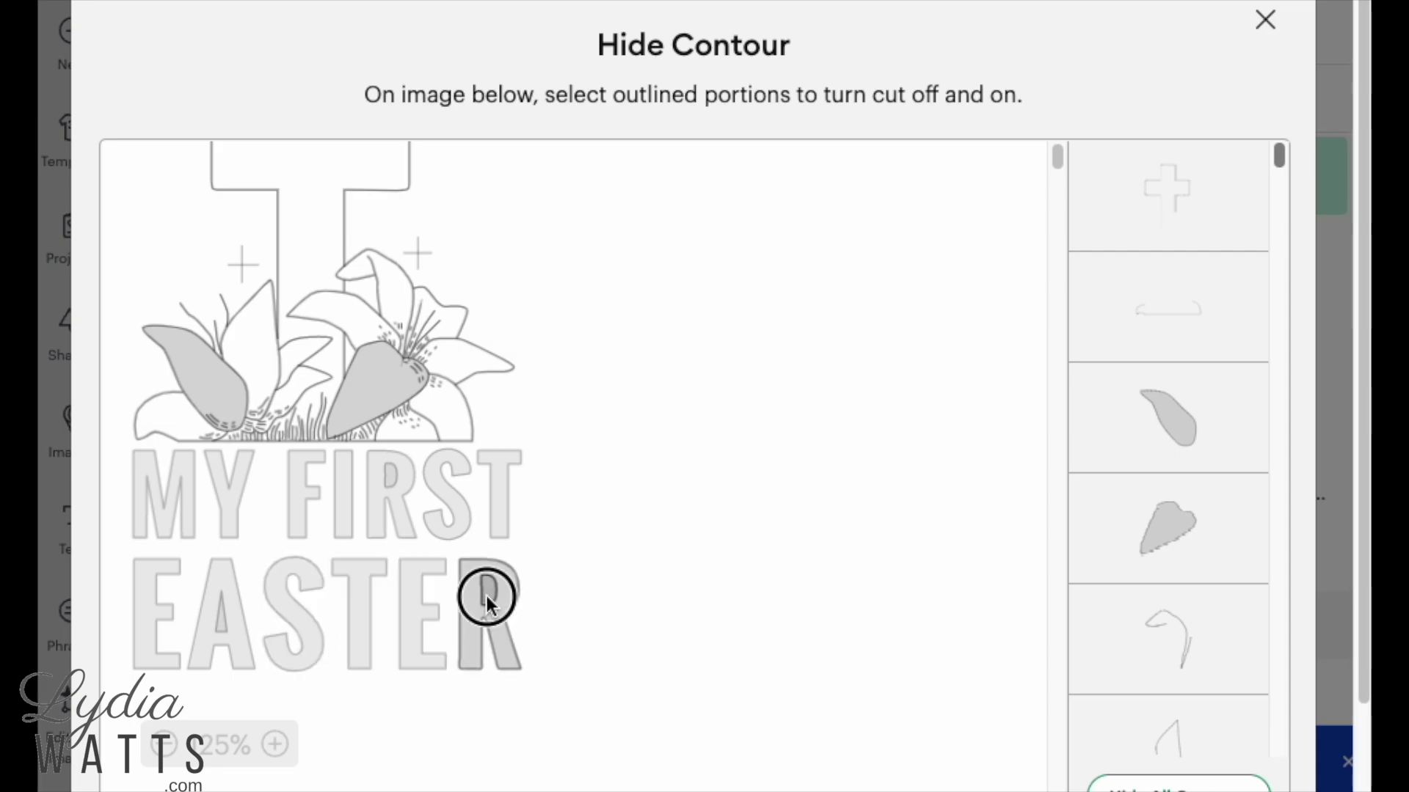
{"action": "left_click", "coordinate": [1266, 22]}
Scale the cross and lilies drawing to about 3.21 x 3.29 in and position it on the upper part of the yellow mat.
{"action": "left_click_drag", "start_coordinate": [503, 446], "coordinate": [478, 576]}
{"action": "left_click_drag", "start_coordinate": [374, 526], "coordinate": [369, 524]}
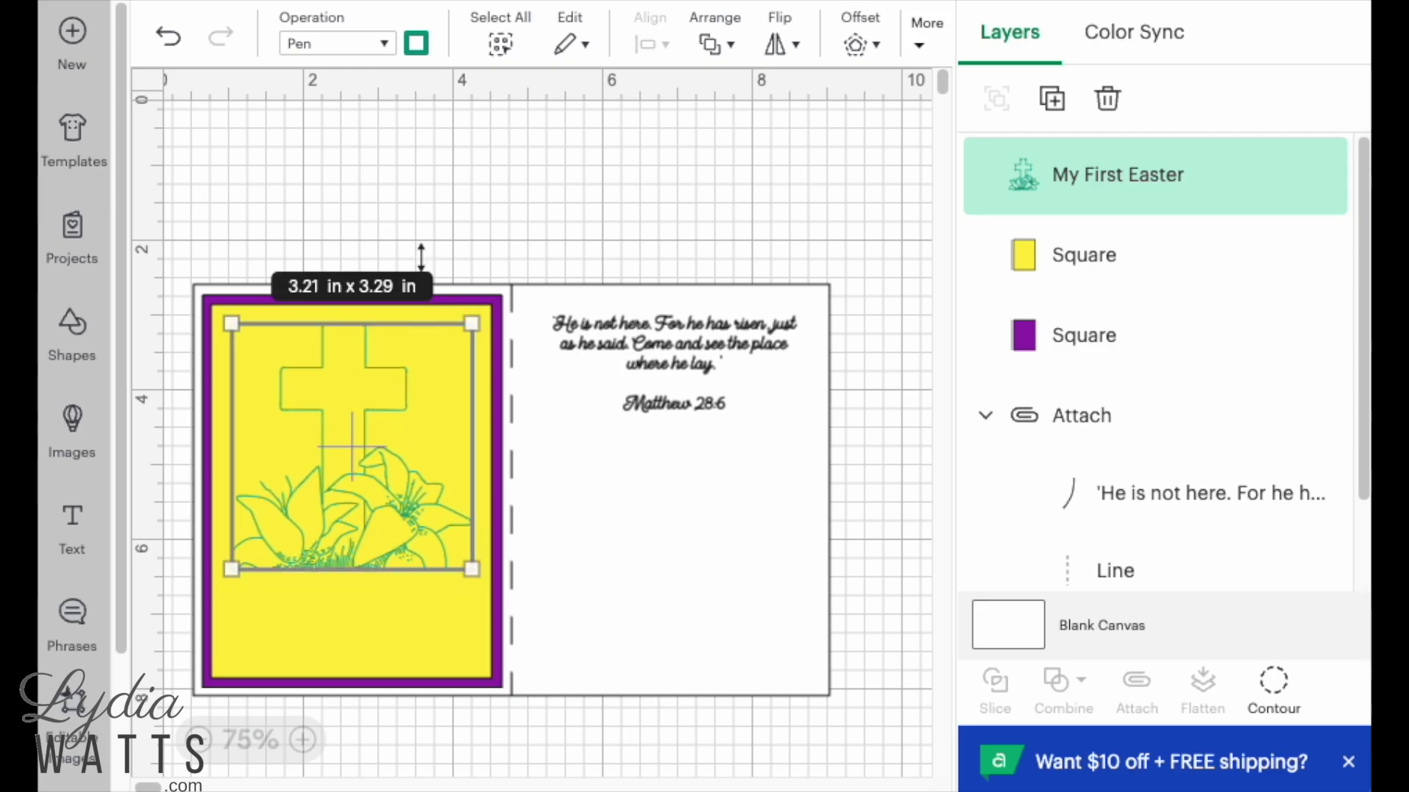
Set the cross and lilies drawing's pen to G - Gel (1mm) in Purple.
{"action": "left_click", "coordinate": [385, 44]}
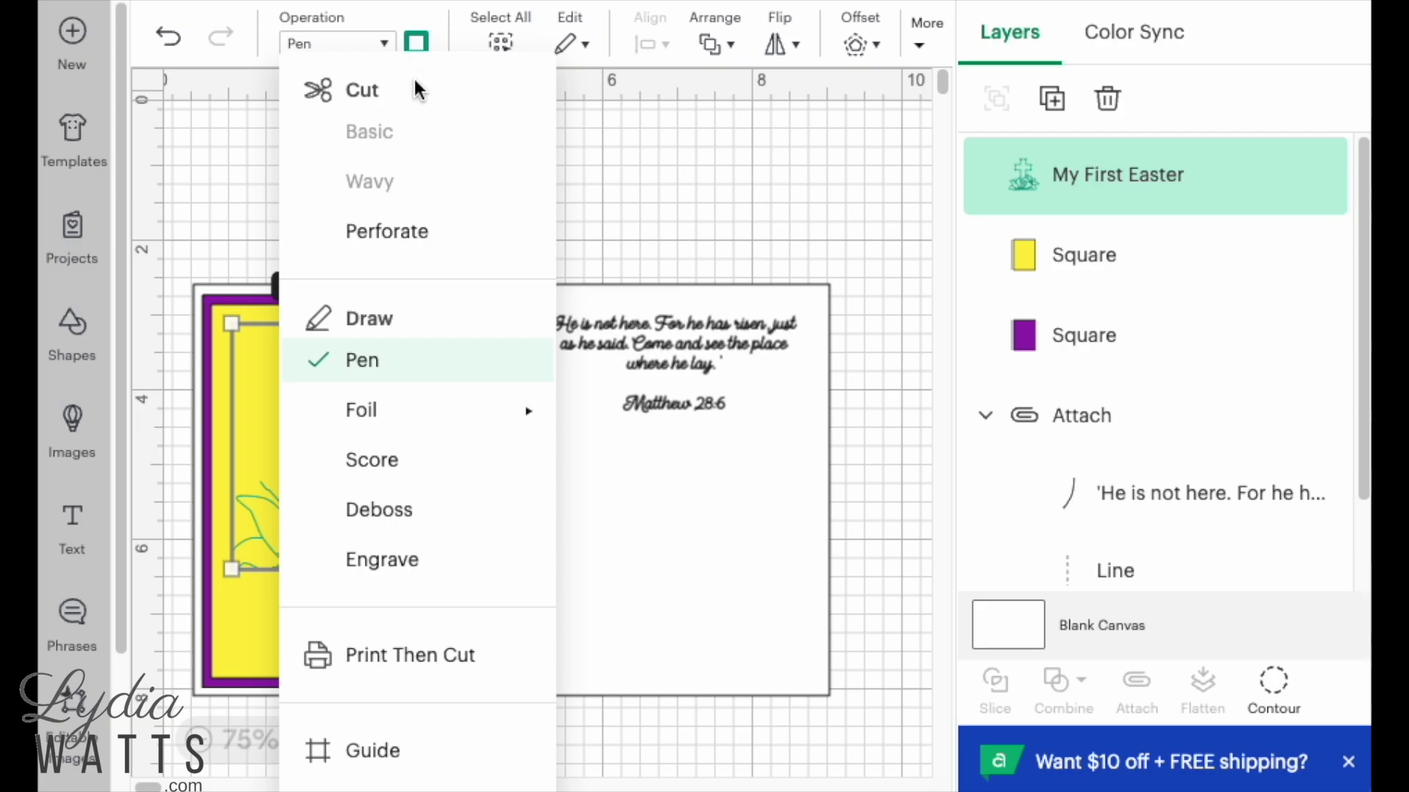
{"action": "left_click", "coordinate": [416, 43]}
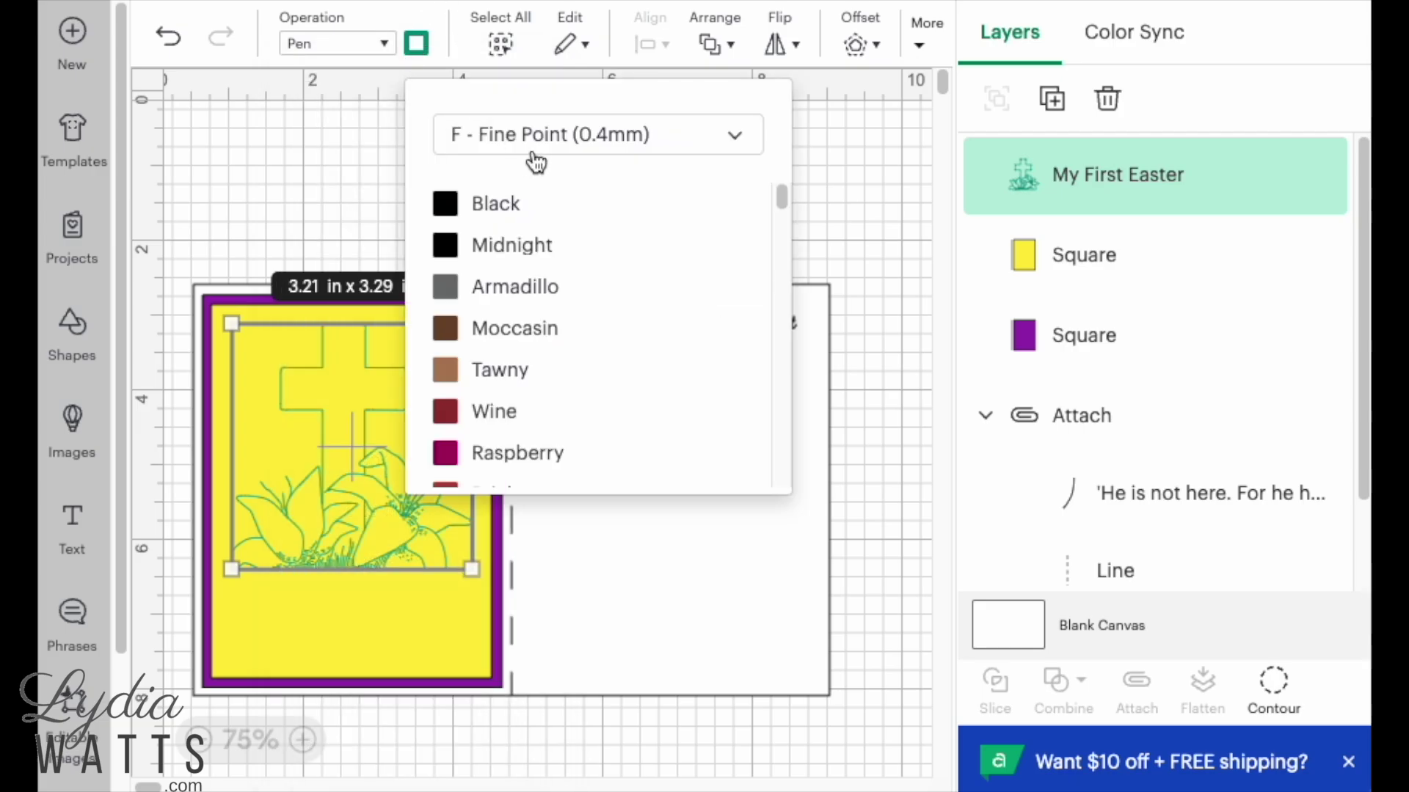
{"action": "left_click", "coordinate": [529, 147]}
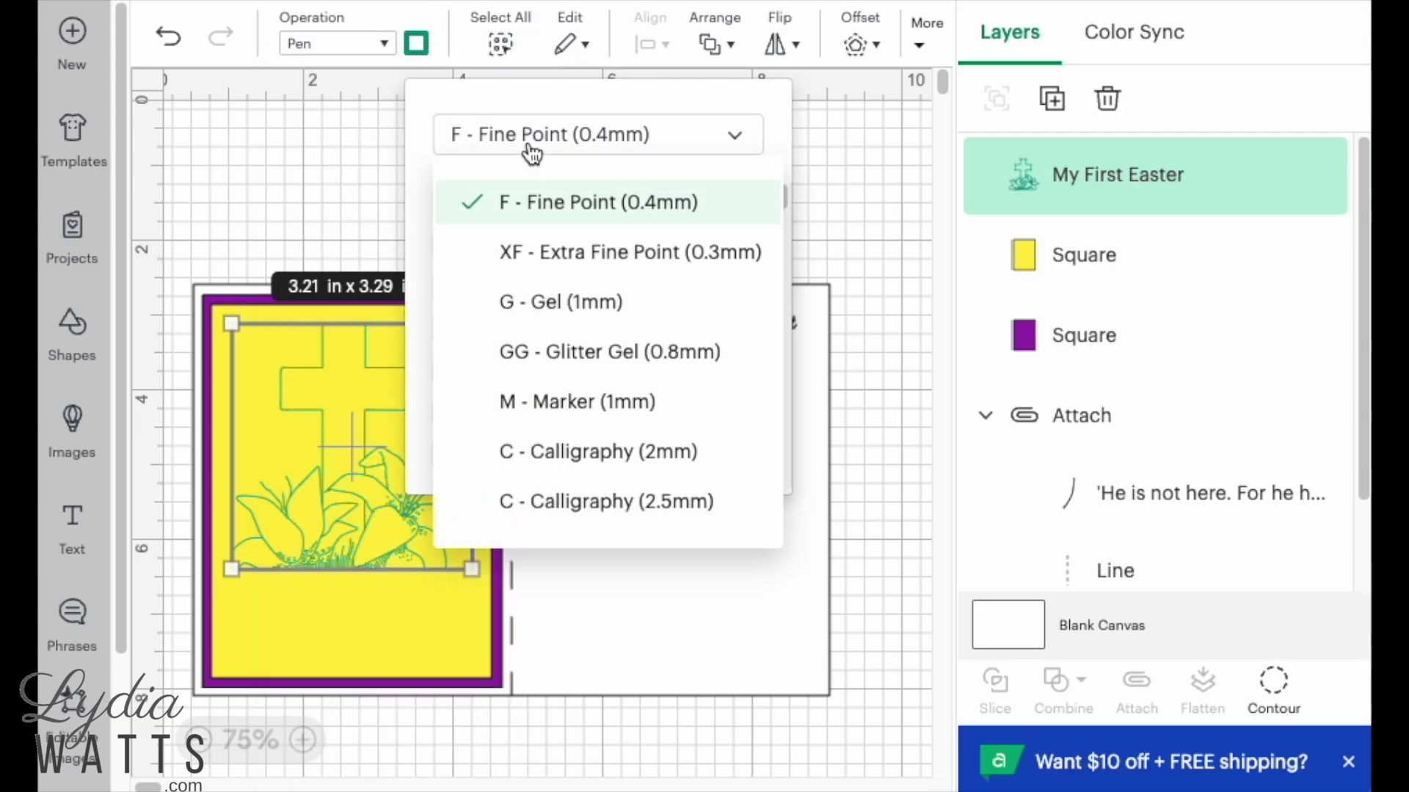
{"action": "left_click", "coordinate": [592, 324]}
{"action": "scroll", "coordinate": [586, 323], "scroll_direction": "down", "scroll_amount": 5}
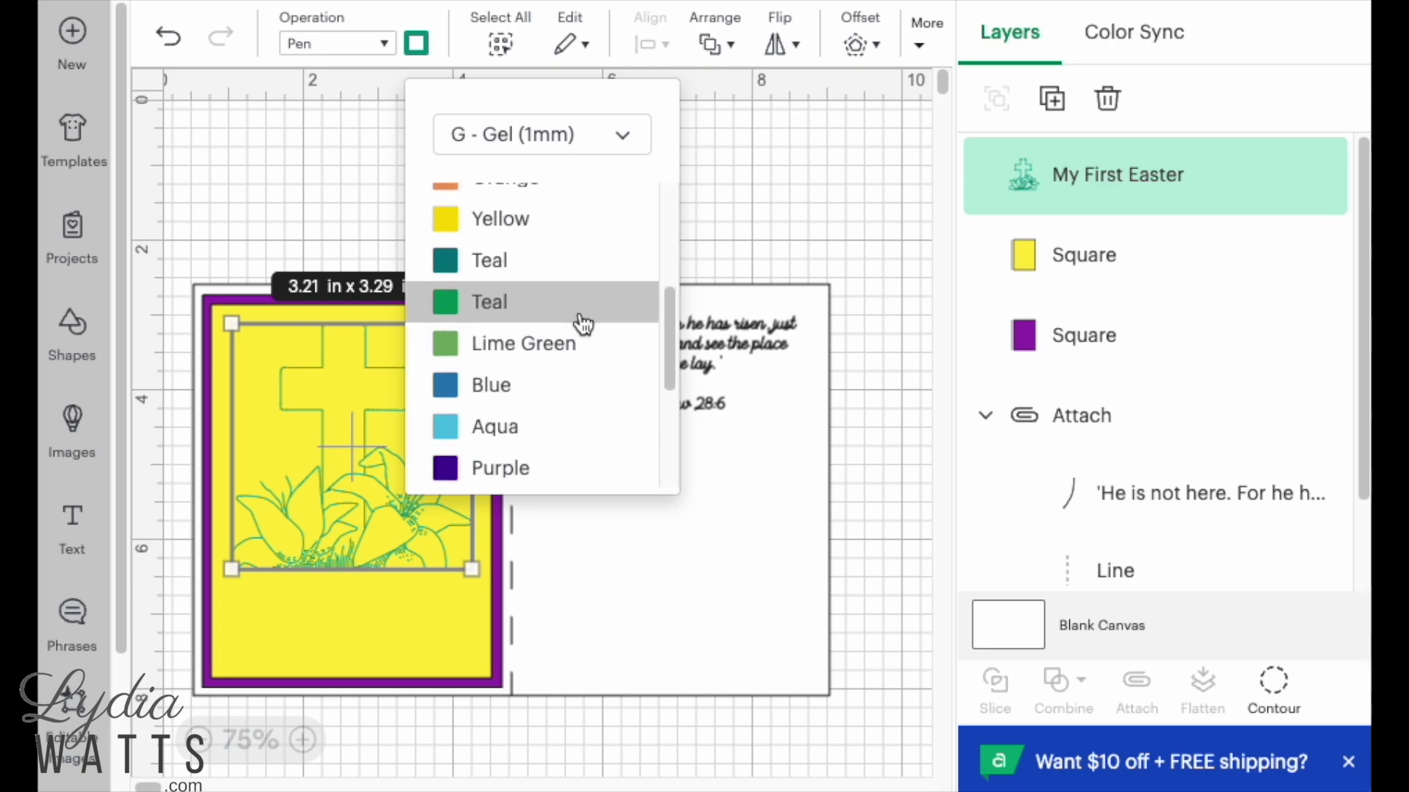
{"action": "scroll", "coordinate": [583, 323], "scroll_direction": "down", "scroll_amount": 2}
{"action": "left_click", "coordinate": [550, 381]}
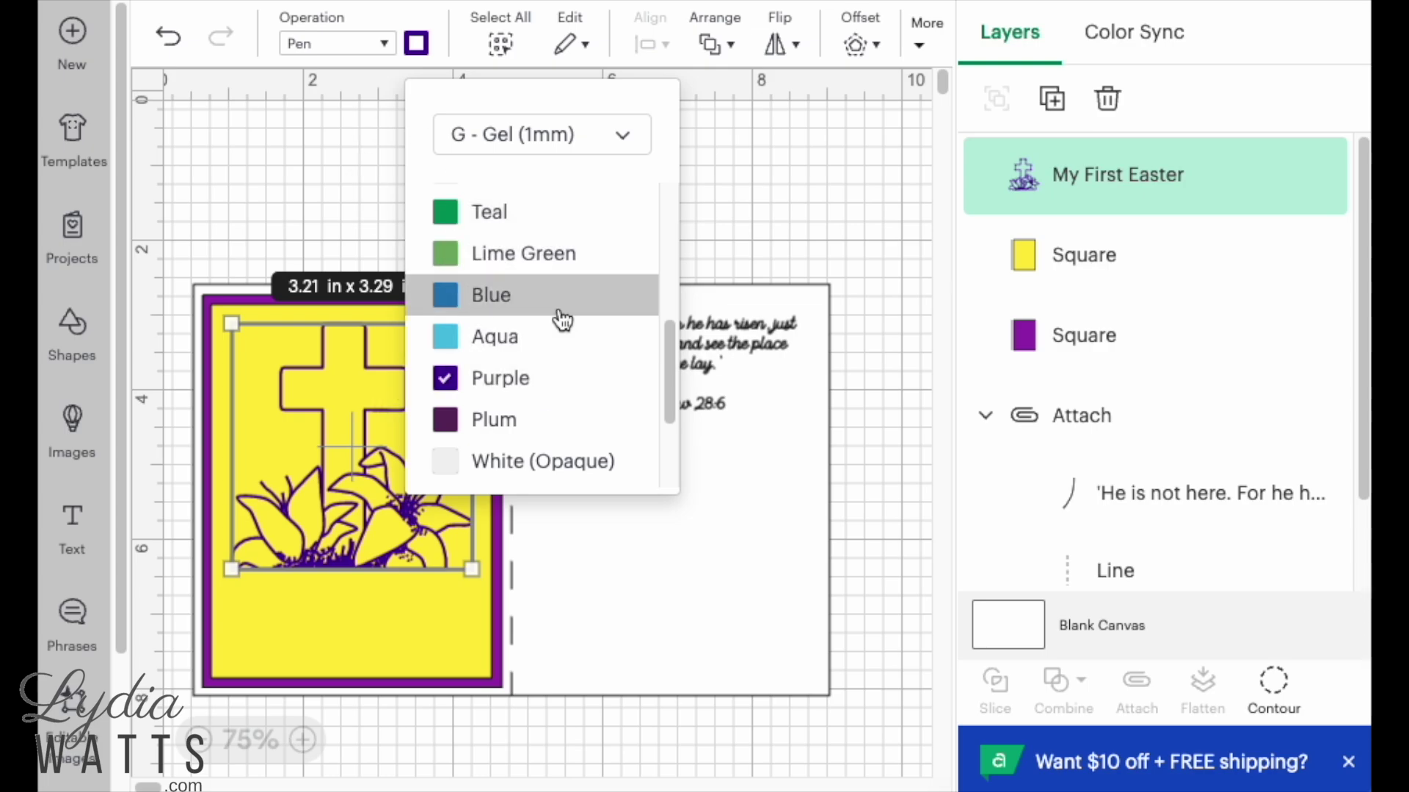
{"action": "left_click", "coordinate": [733, 161]}
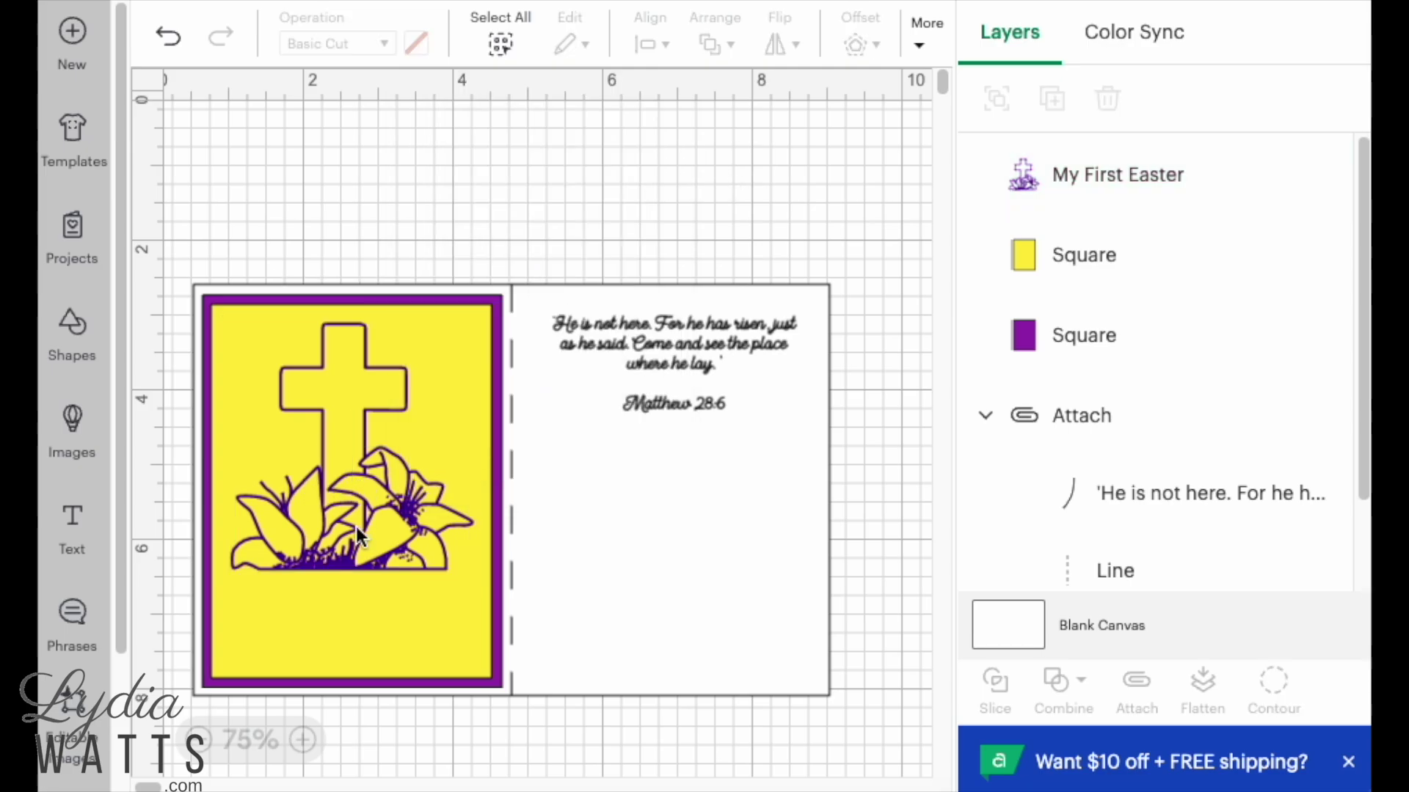
Enlarge the cross and lilies drawing to about 3.36 x 3.43 in and reposition it on the upper part of the yellow mat.
{"action": "left_click_drag", "start_coordinate": [470, 576], "coordinate": [480, 586]}
{"action": "left_click_drag", "start_coordinate": [354, 531], "coordinate": [349, 525]}
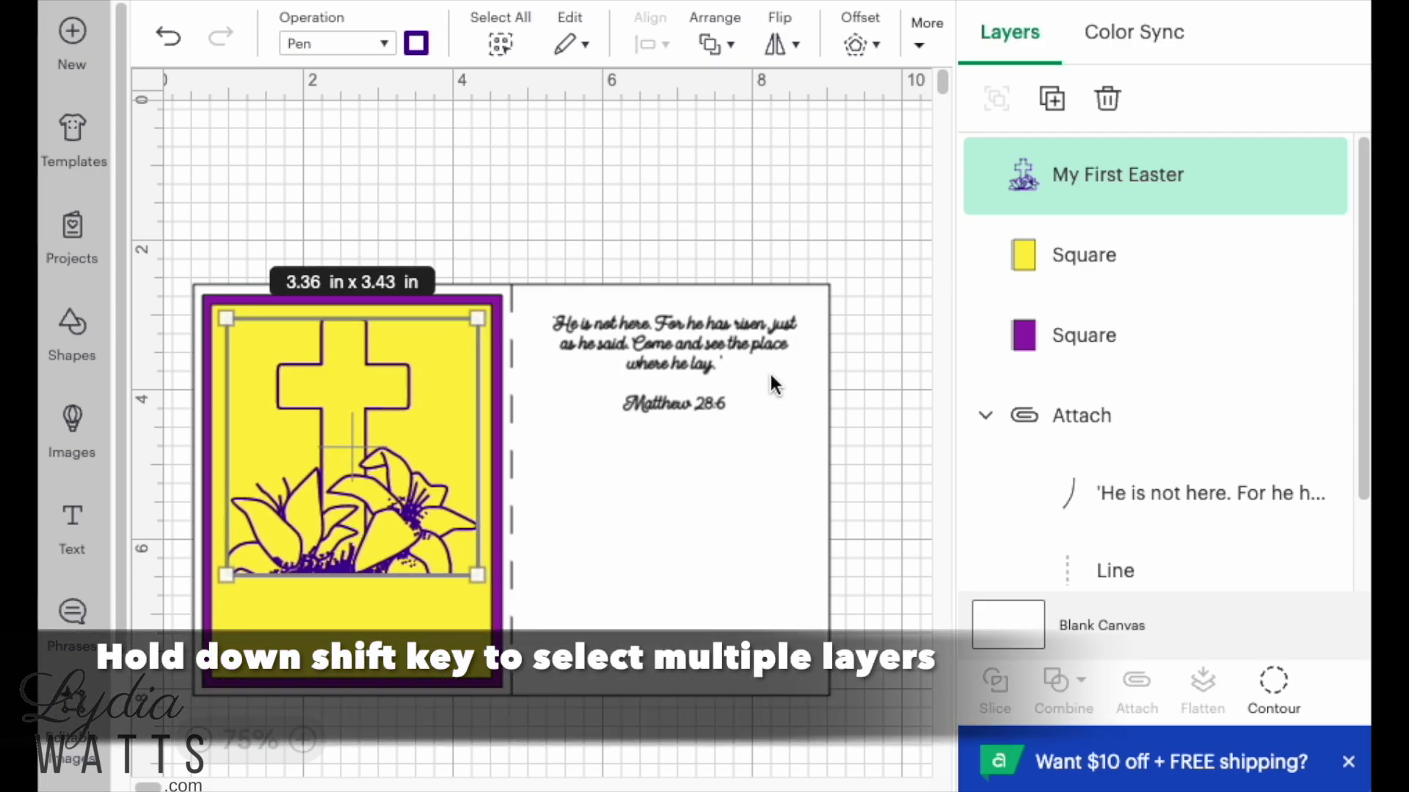
Center the cross and lilies drawing horizontally on the yellow mat and attach the two layers.
{"action": "left_click", "coordinate": [1026, 276], "text": "shift"}
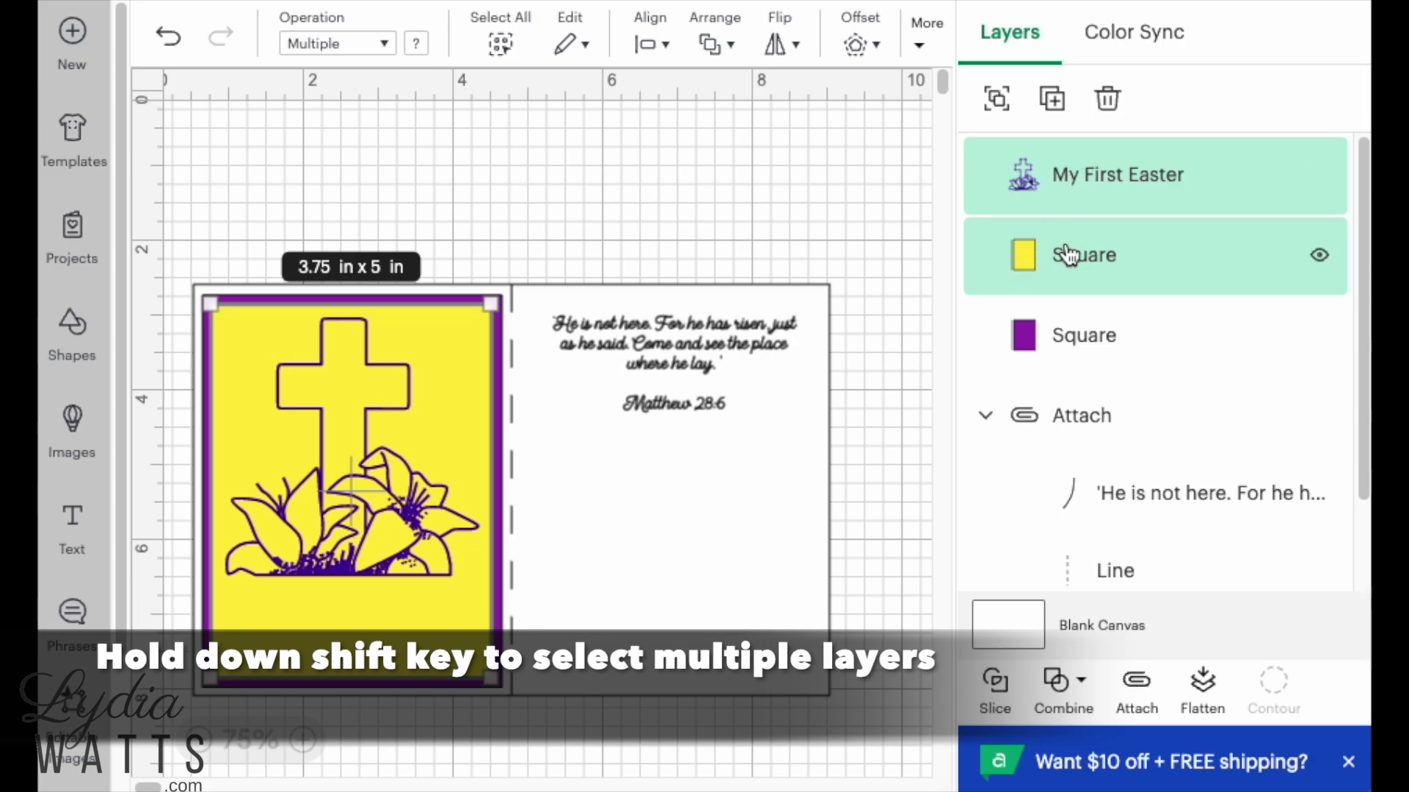
{"action": "left_click", "coordinate": [647, 46]}
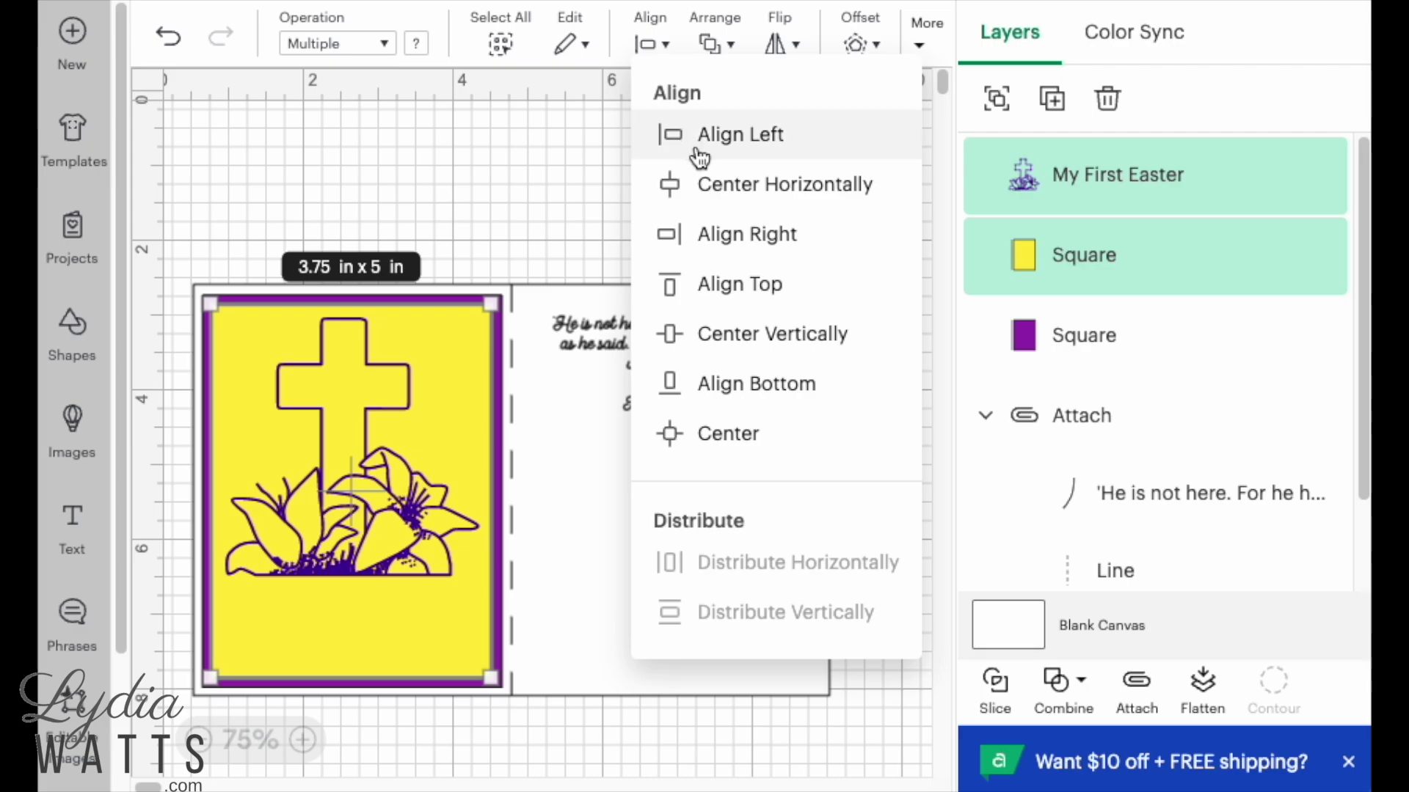
{"action": "left_click", "coordinate": [728, 187]}
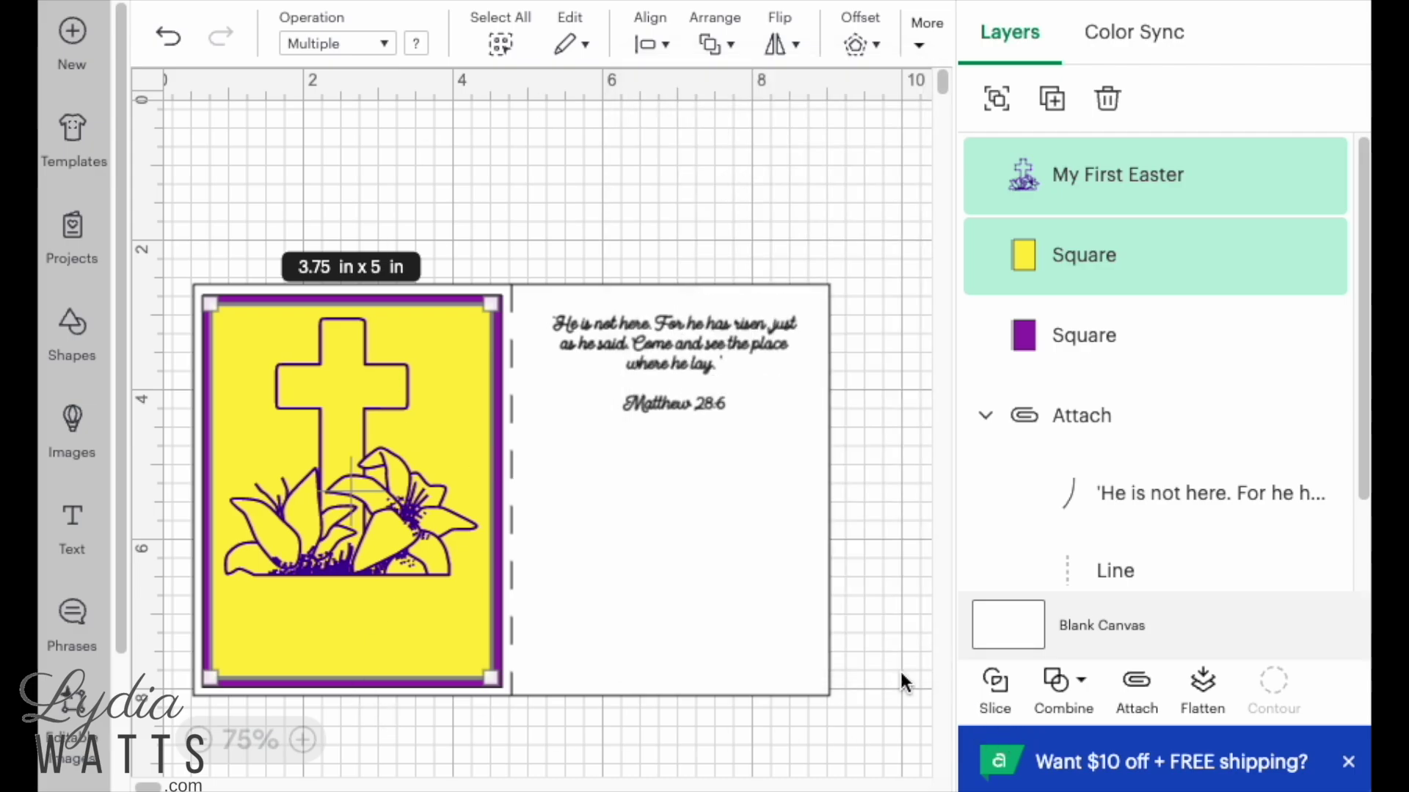
{"action": "left_click", "coordinate": [1136, 686]}
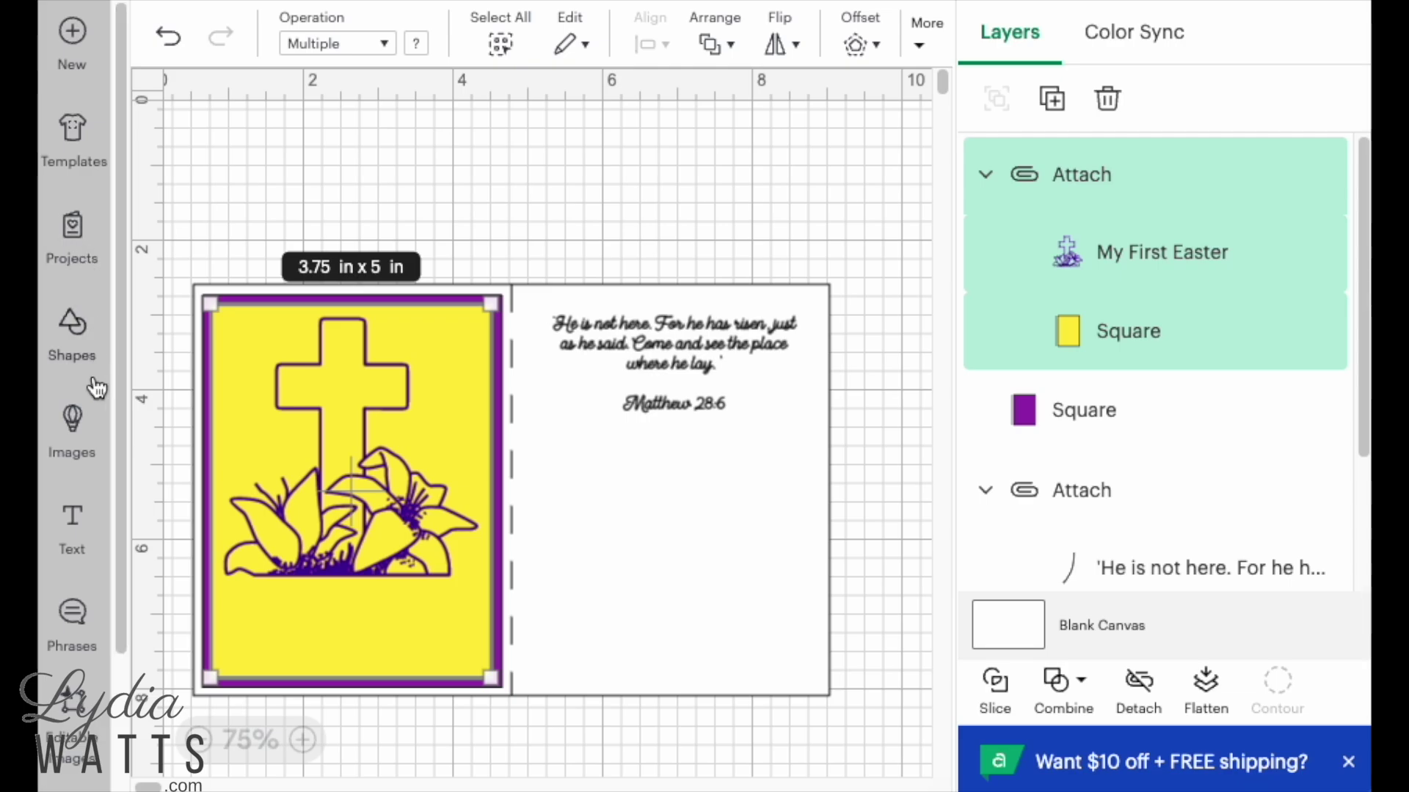
Search the image library for "he is risen".
{"action": "left_click", "coordinate": [76, 439]}
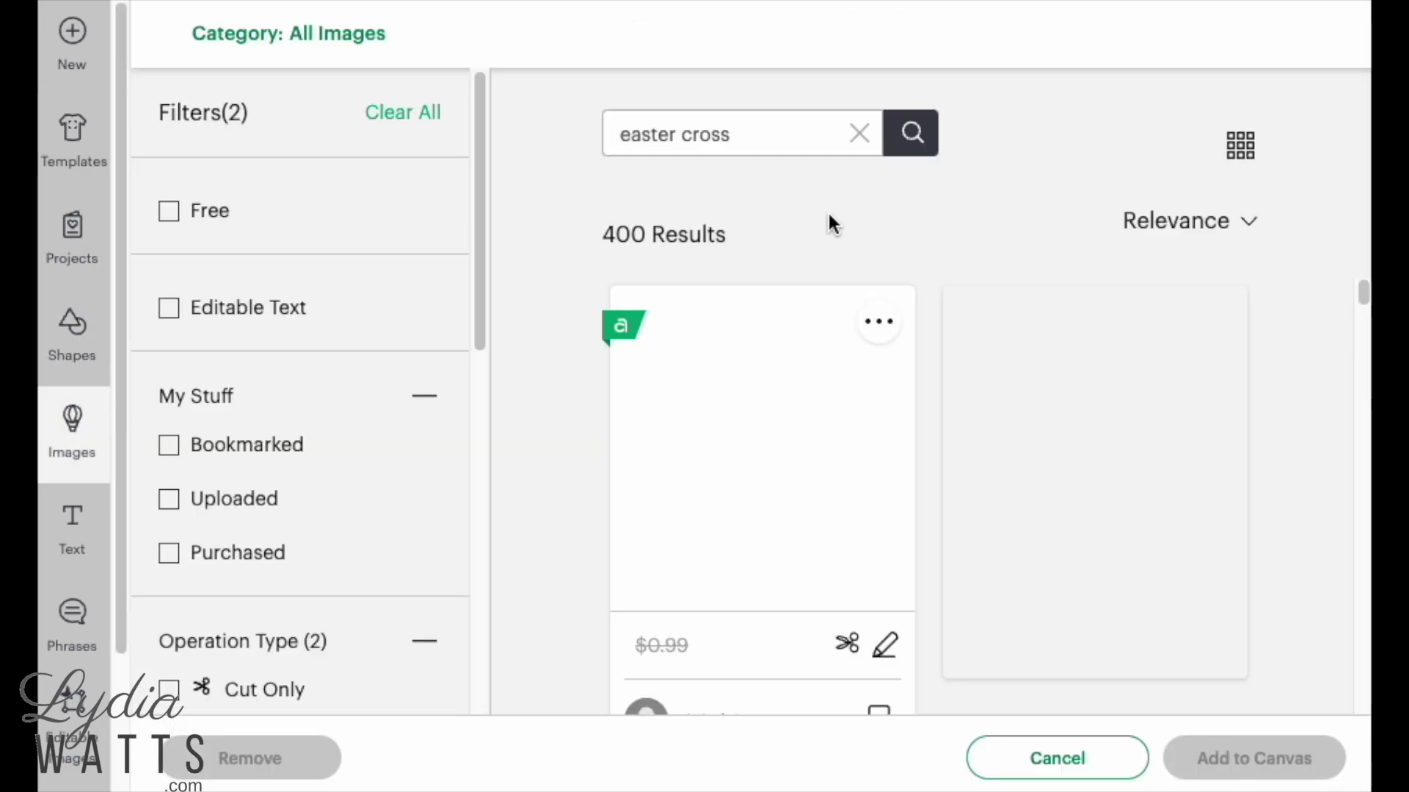
{"action": "triple_click", "coordinate": [749, 131]}
{"action": "type", "text": "he"}
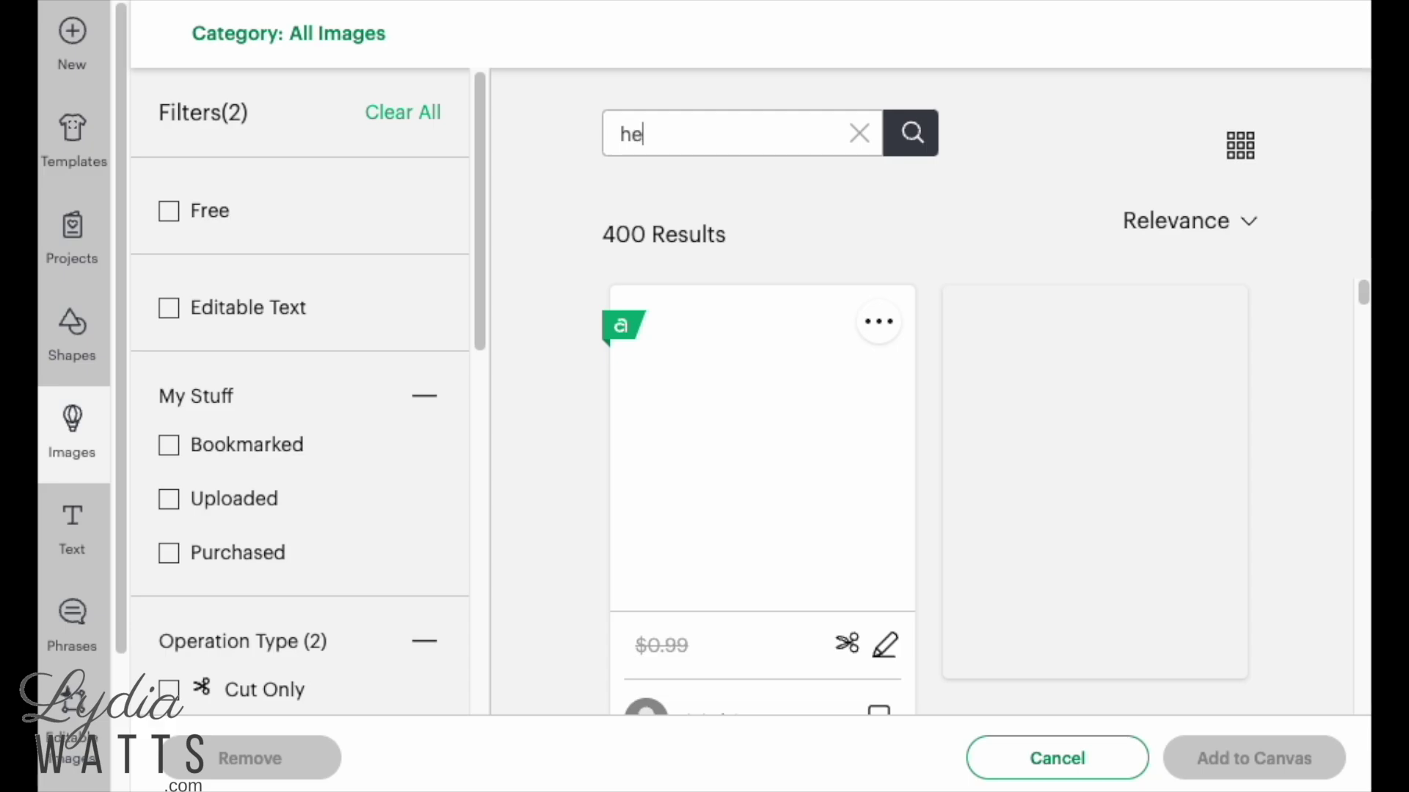
{"action": "type", "text": " is"}
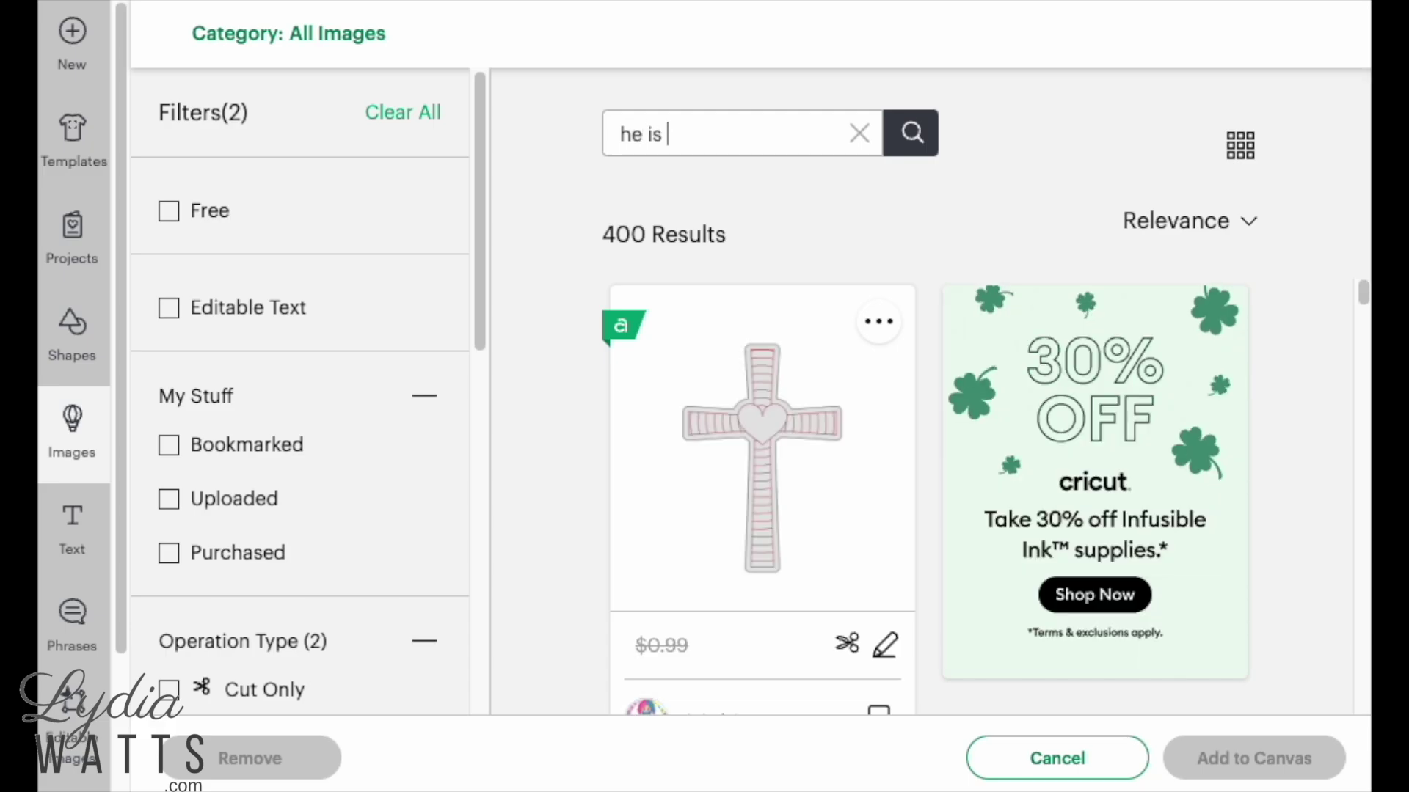
{"action": "type", "text": "ri risen"}
{"action": "key", "text": "Return"}
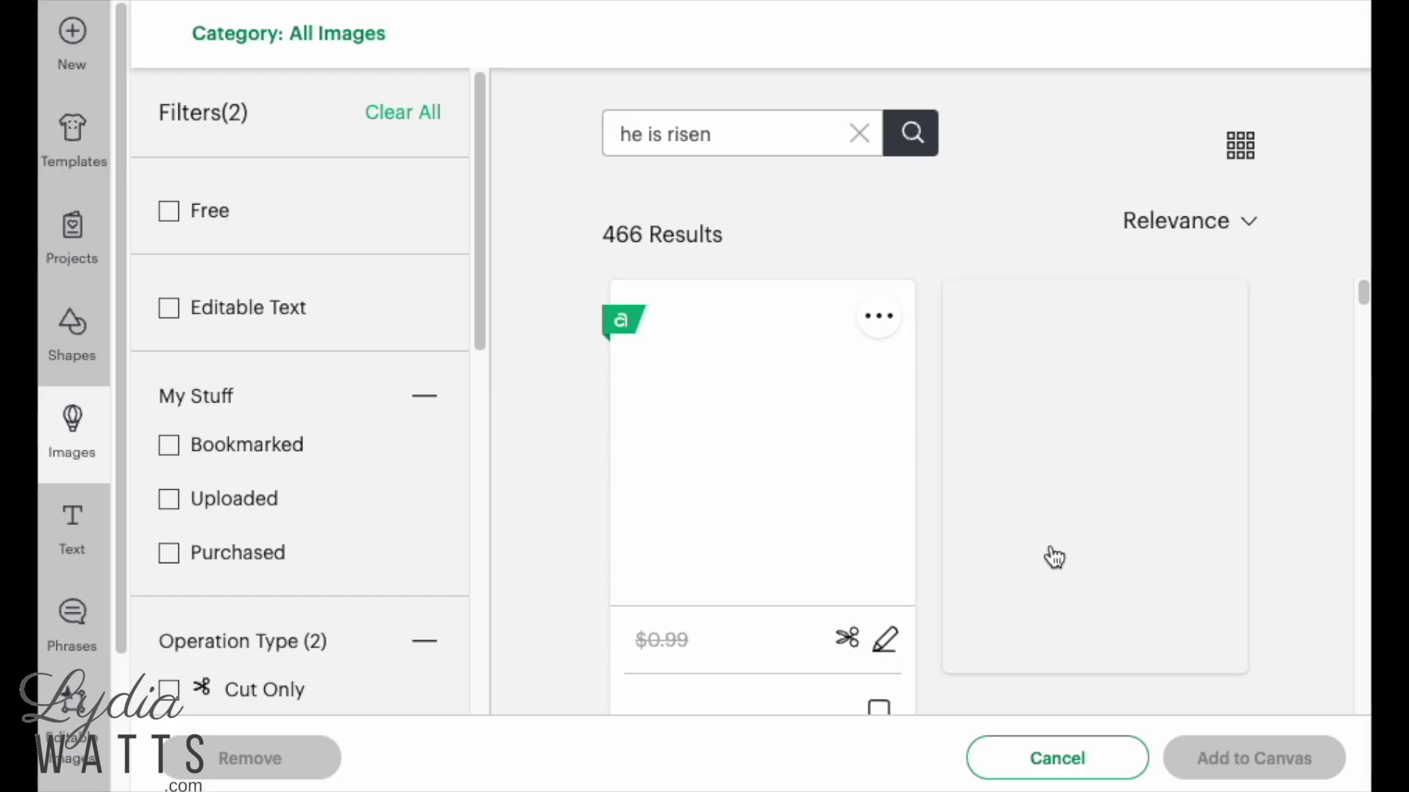
Browse the image results and remove the Draw Only and Cut + Draw operation type filters.
{"action": "scroll", "coordinate": [1057, 557], "scroll_direction": "down", "scroll_amount": 5}
{"action": "scroll", "coordinate": [1036, 534], "scroll_direction": "down", "scroll_amount": 10}
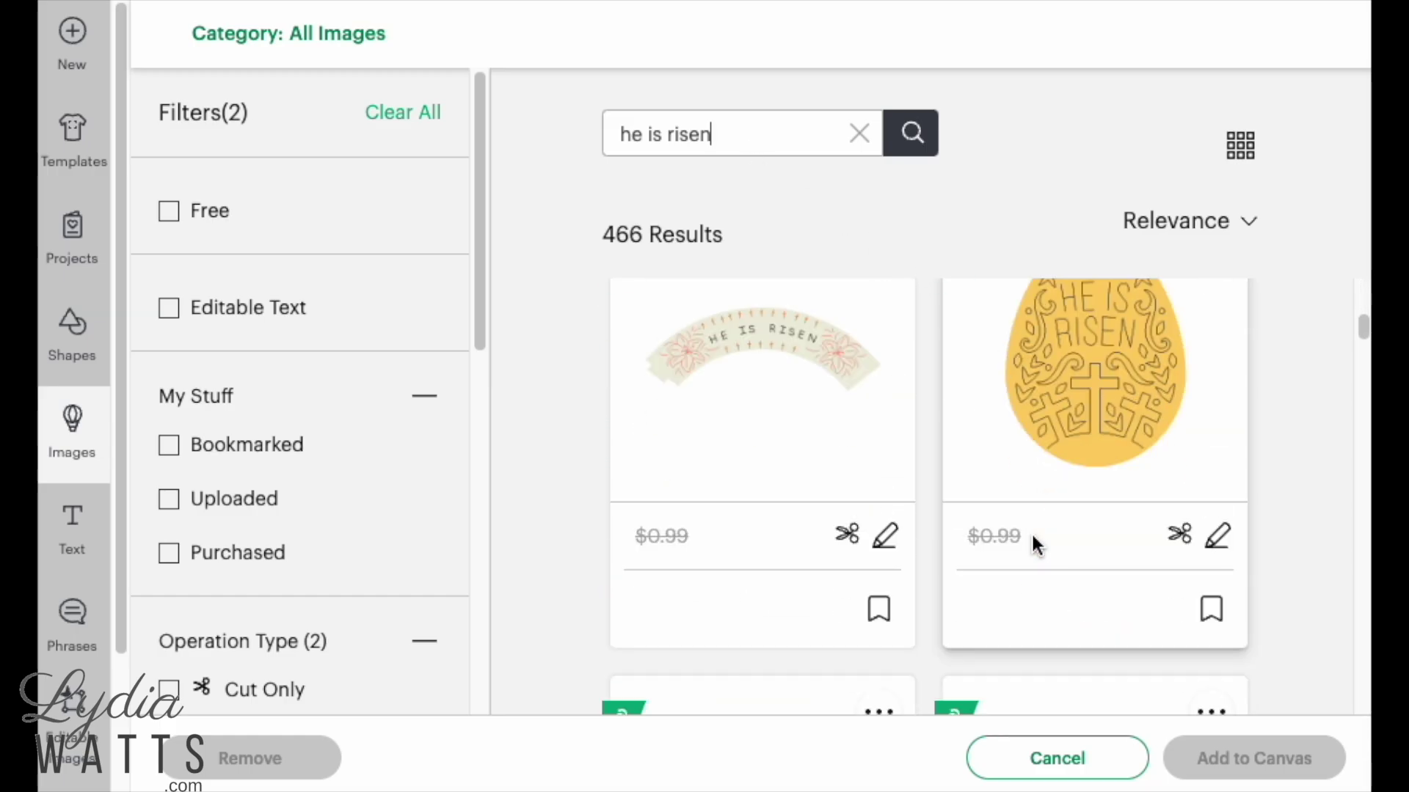
{"action": "scroll", "coordinate": [1026, 549], "scroll_direction": "down", "scroll_amount": 10}
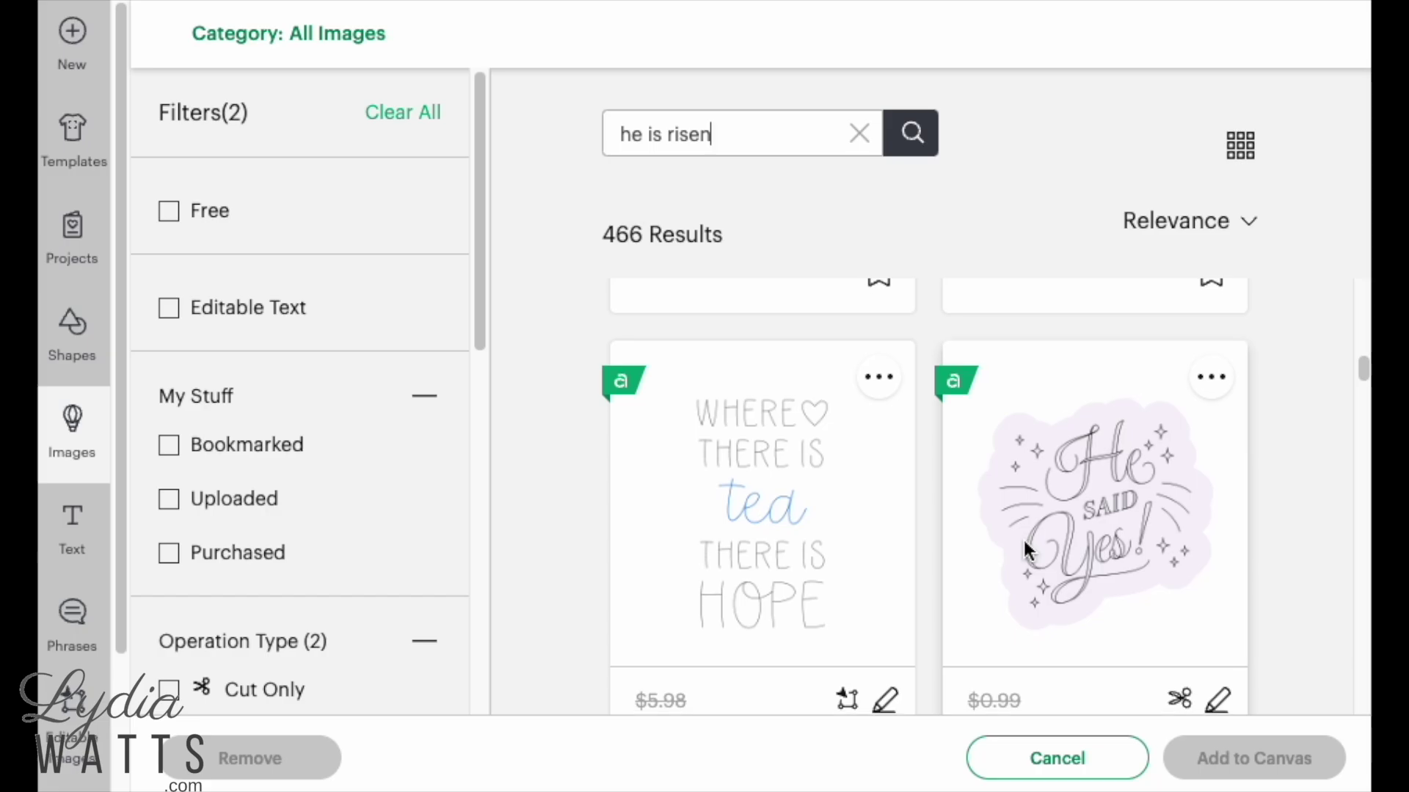
{"action": "scroll", "coordinate": [1020, 543], "scroll_direction": "up", "scroll_amount": 15}
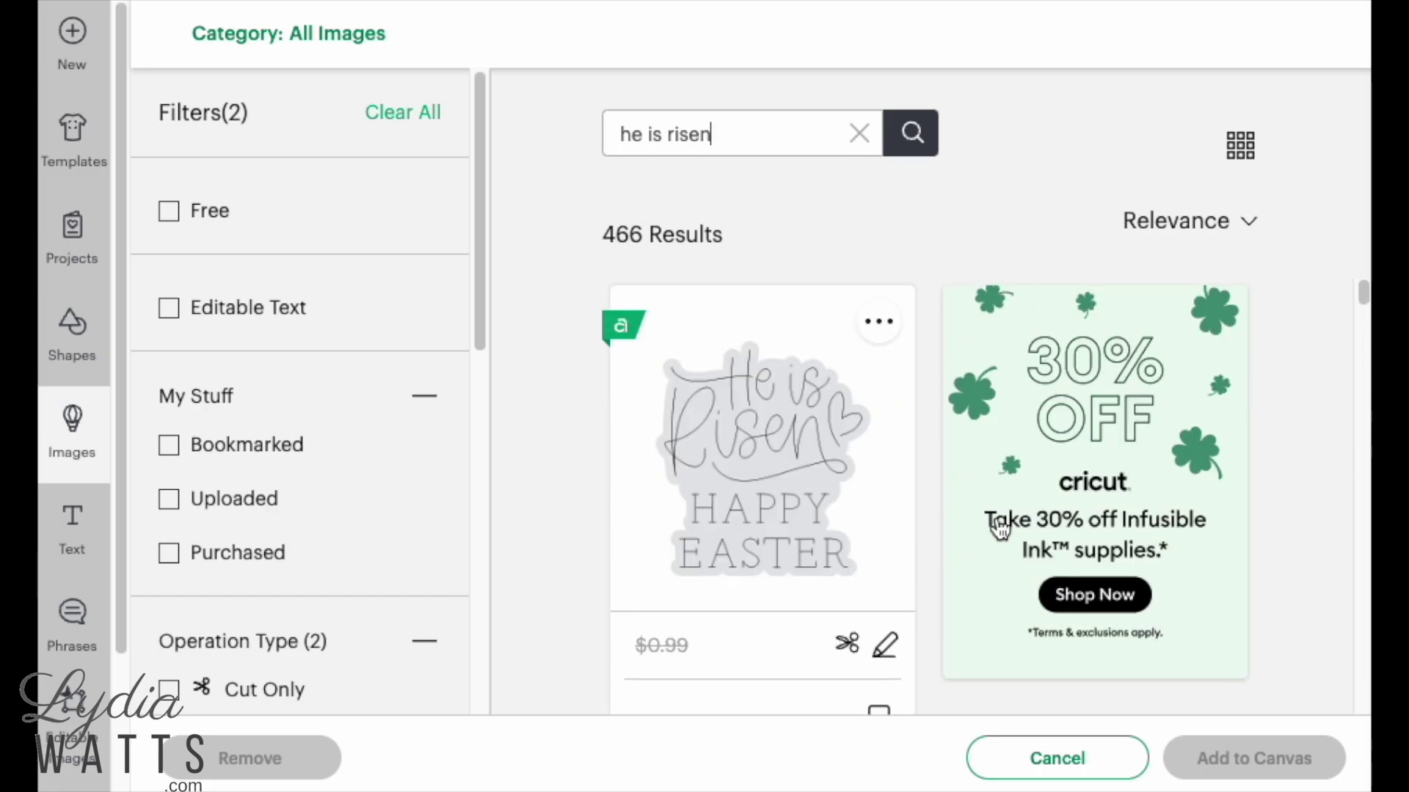
{"action": "scroll", "coordinate": [886, 459], "scroll_direction": "down", "scroll_amount": 8}
{"action": "scroll", "coordinate": [341, 504], "scroll_direction": "down", "scroll_amount": 2}
{"action": "scroll", "coordinate": [279, 462], "scroll_direction": "down", "scroll_amount": 8}
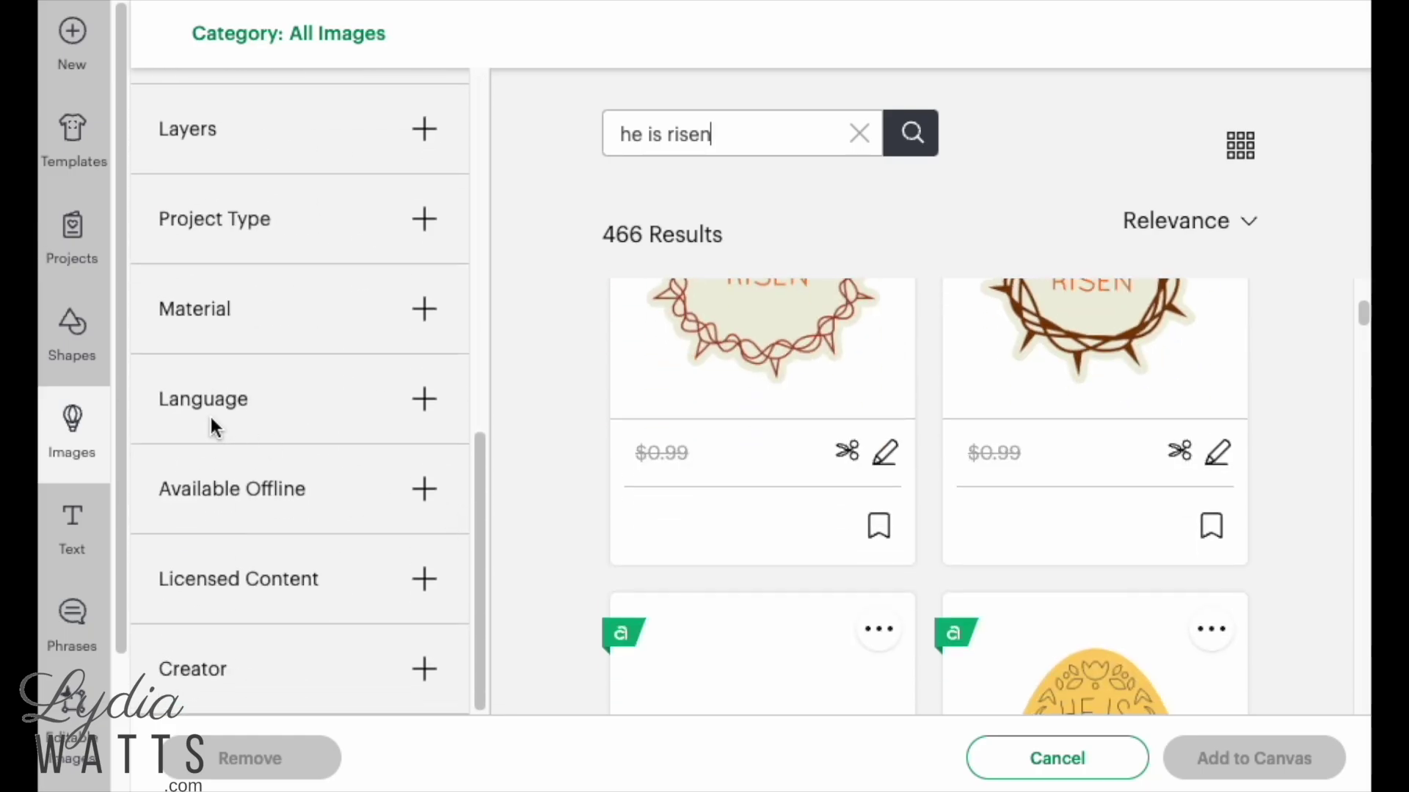
{"action": "scroll", "coordinate": [207, 407], "scroll_direction": "up", "scroll_amount": 6}
{"action": "left_click", "coordinate": [165, 439]}
{"action": "left_click", "coordinate": [170, 545]}
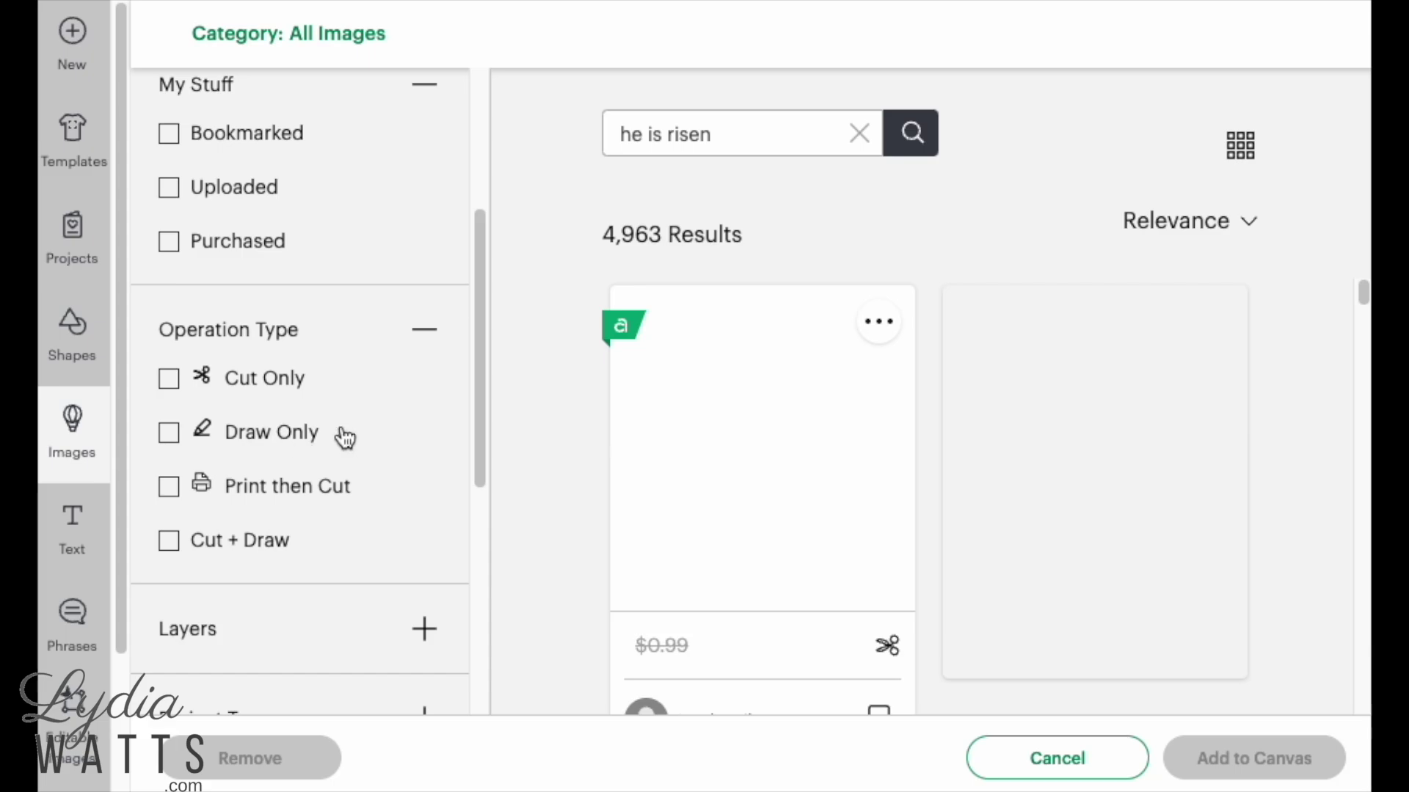
Find the stacked black "He is Risen" image by Wispy Willow Designs and add it to the canvas.
{"action": "scroll", "coordinate": [875, 471], "scroll_direction": "down", "scroll_amount": 4}
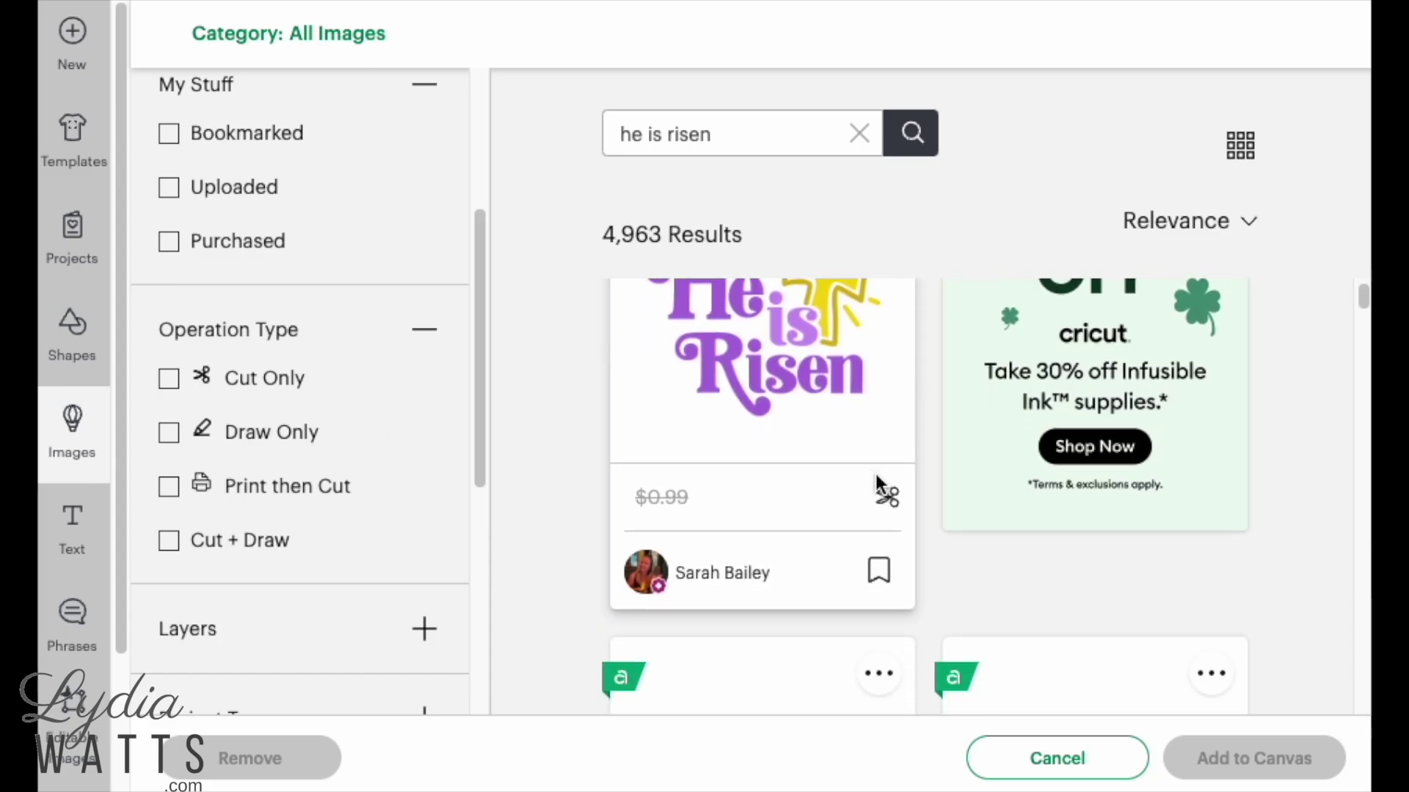
{"action": "scroll", "coordinate": [878, 486], "scroll_direction": "down", "scroll_amount": 10}
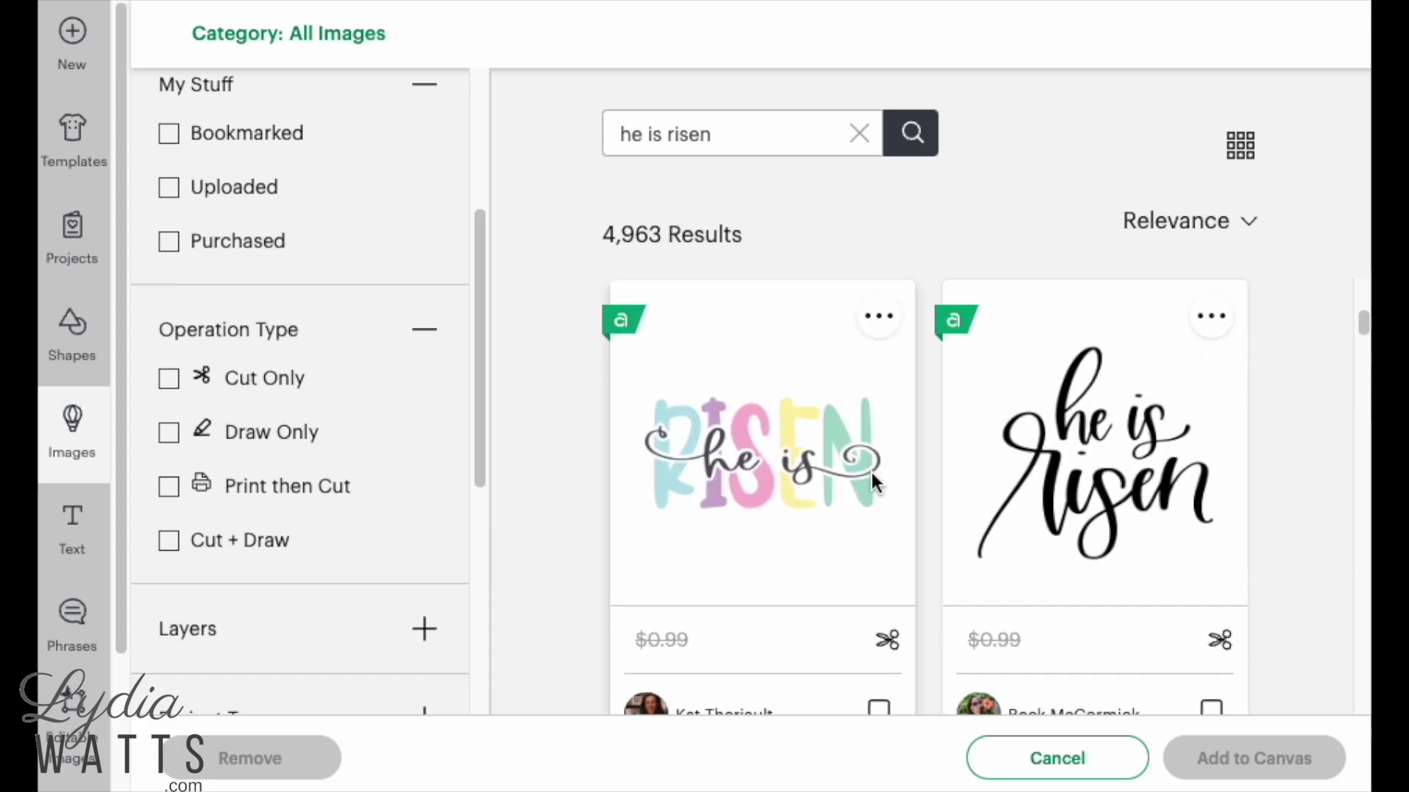
{"action": "scroll", "coordinate": [870, 472], "scroll_direction": "down", "scroll_amount": 10}
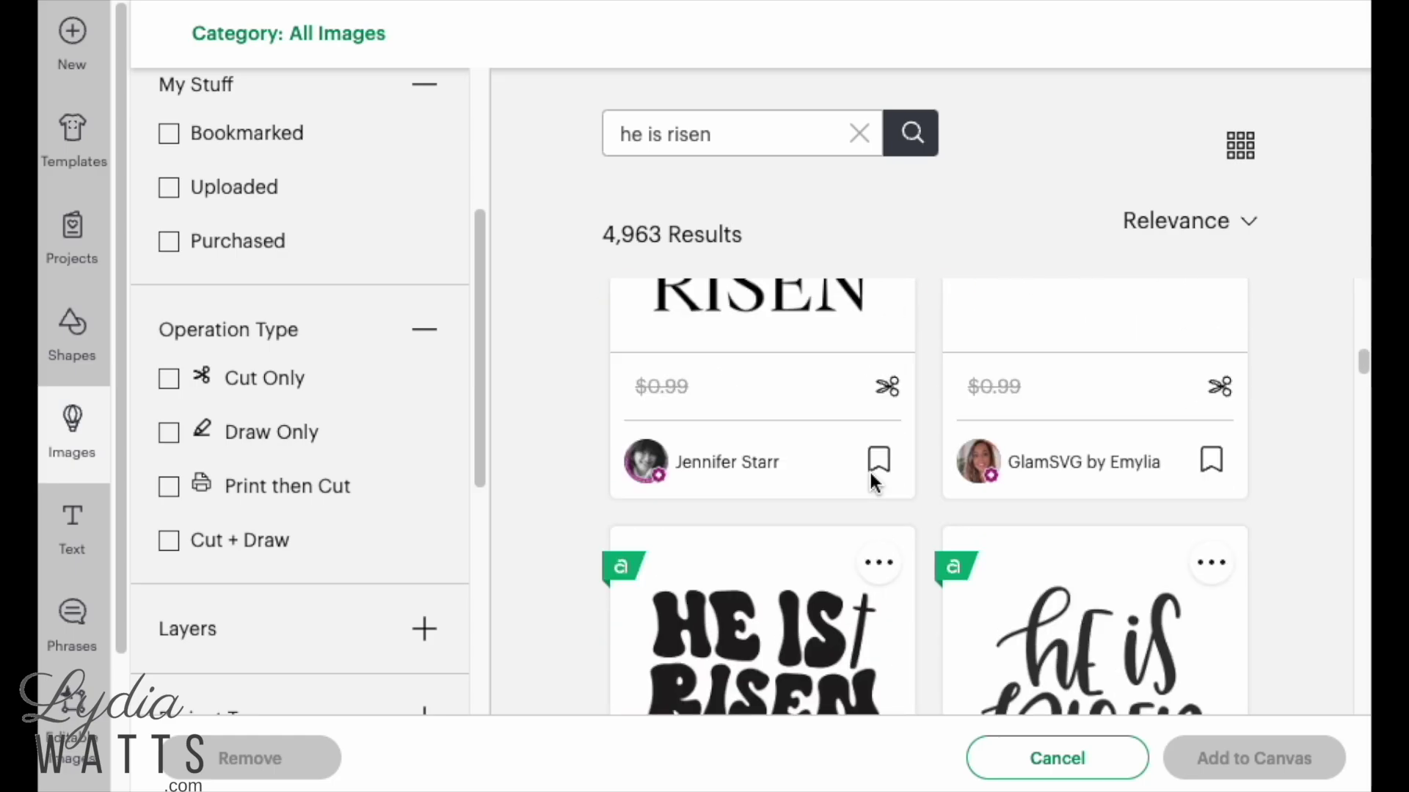
{"action": "scroll", "coordinate": [869, 473], "scroll_direction": "down", "scroll_amount": 10}
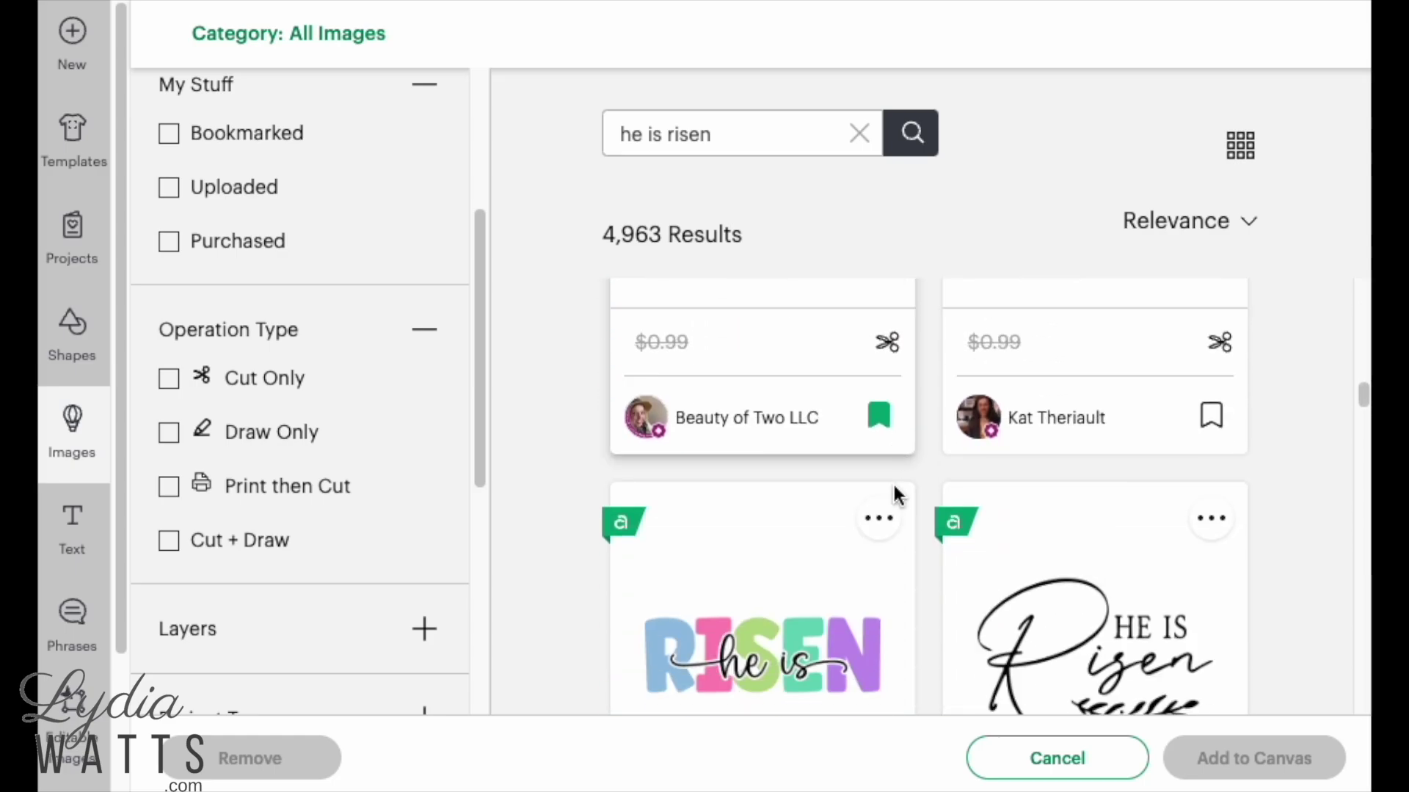
{"action": "scroll", "coordinate": [895, 496], "scroll_direction": "down", "scroll_amount": 10}
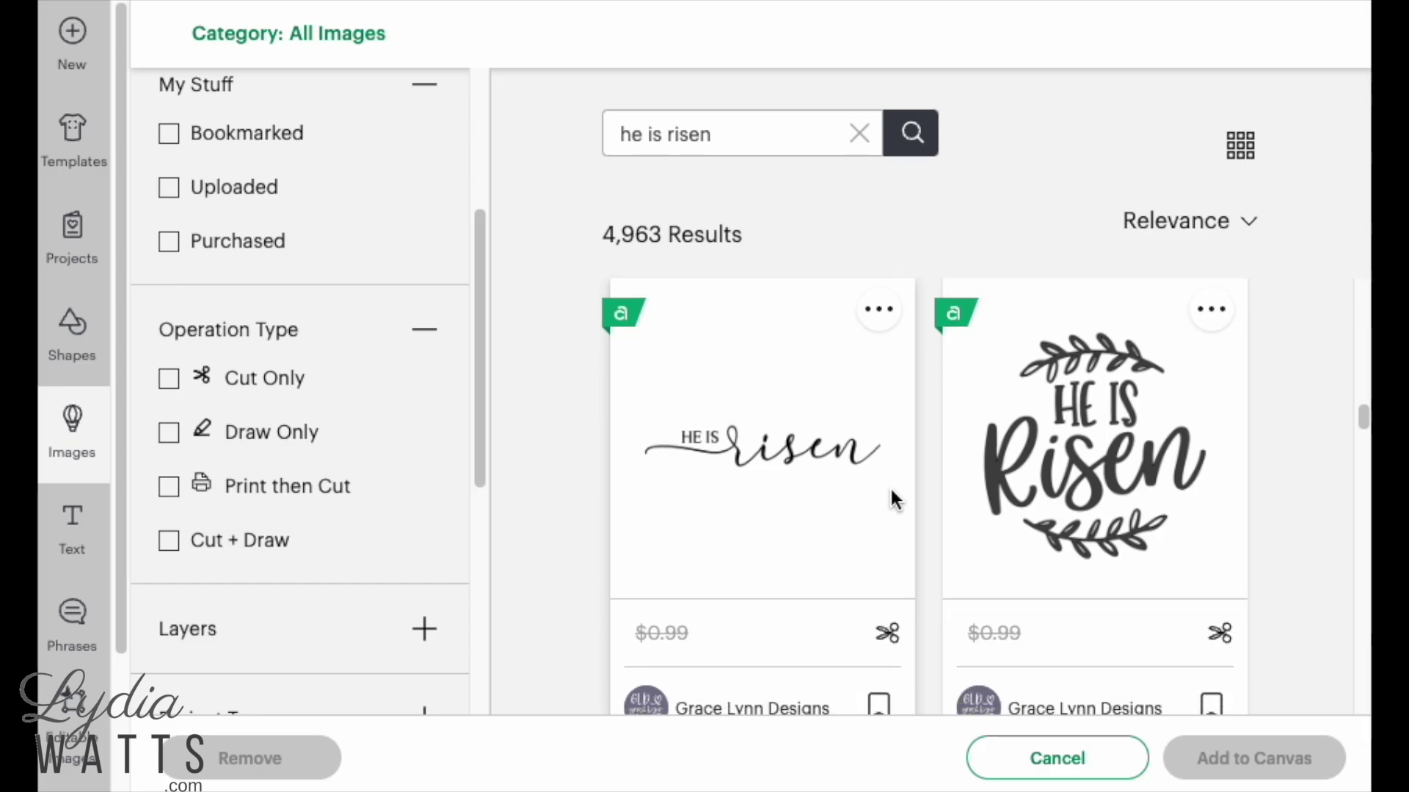
{"action": "scroll", "coordinate": [891, 493], "scroll_direction": "down", "scroll_amount": 10}
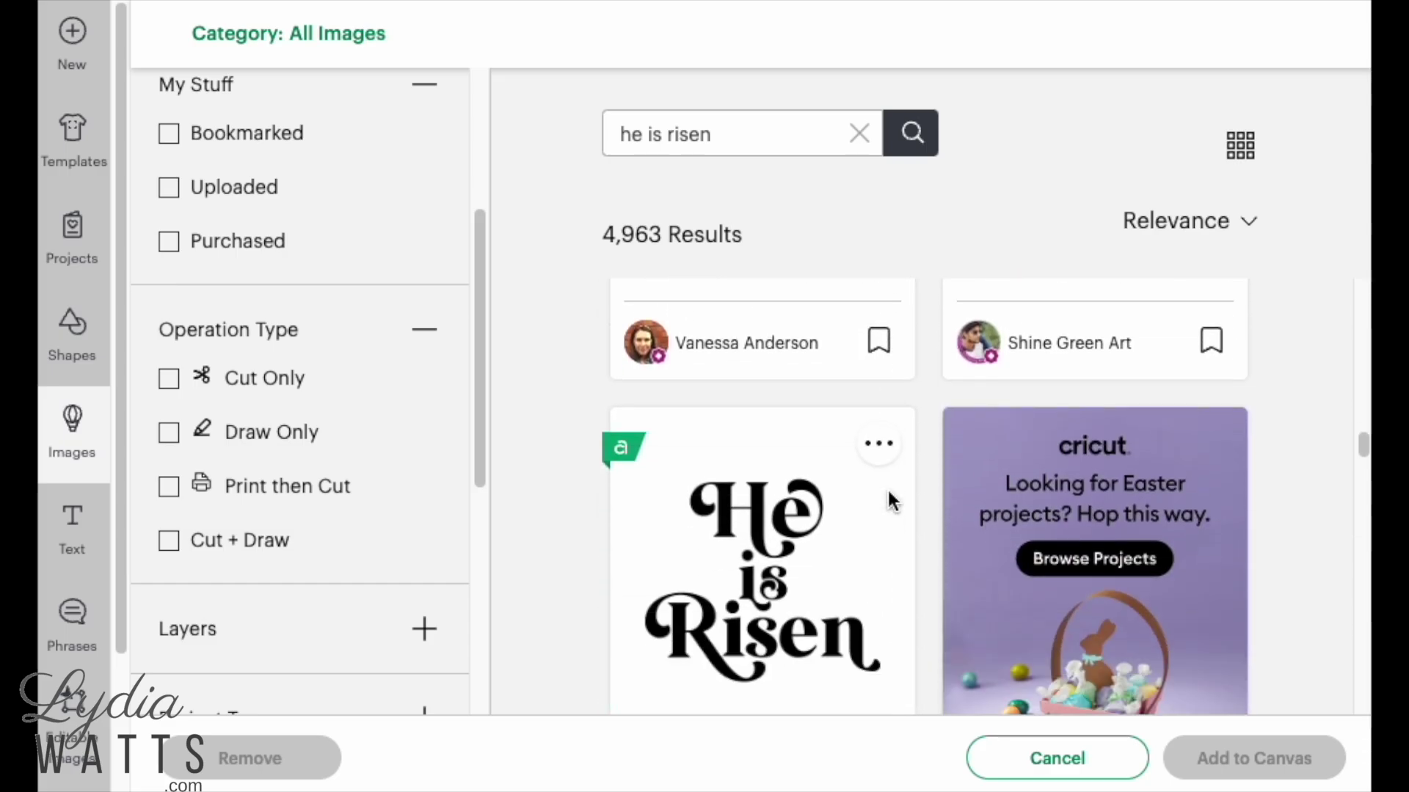
{"action": "scroll", "coordinate": [886, 487], "scroll_direction": "up", "scroll_amount": 4}
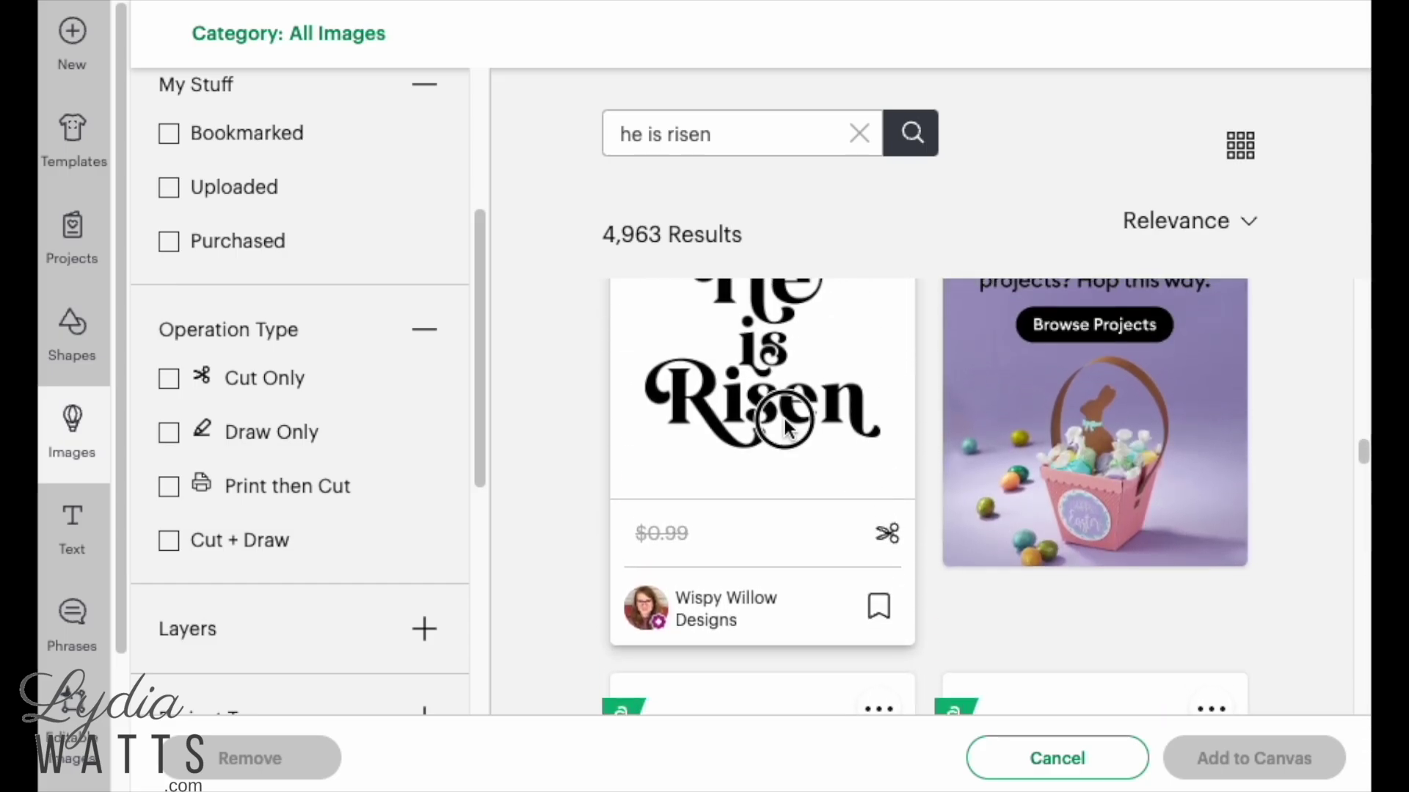
{"action": "left_click", "coordinate": [796, 433]}
{"action": "scroll", "coordinate": [796, 433], "scroll_direction": "up", "scroll_amount": 1}
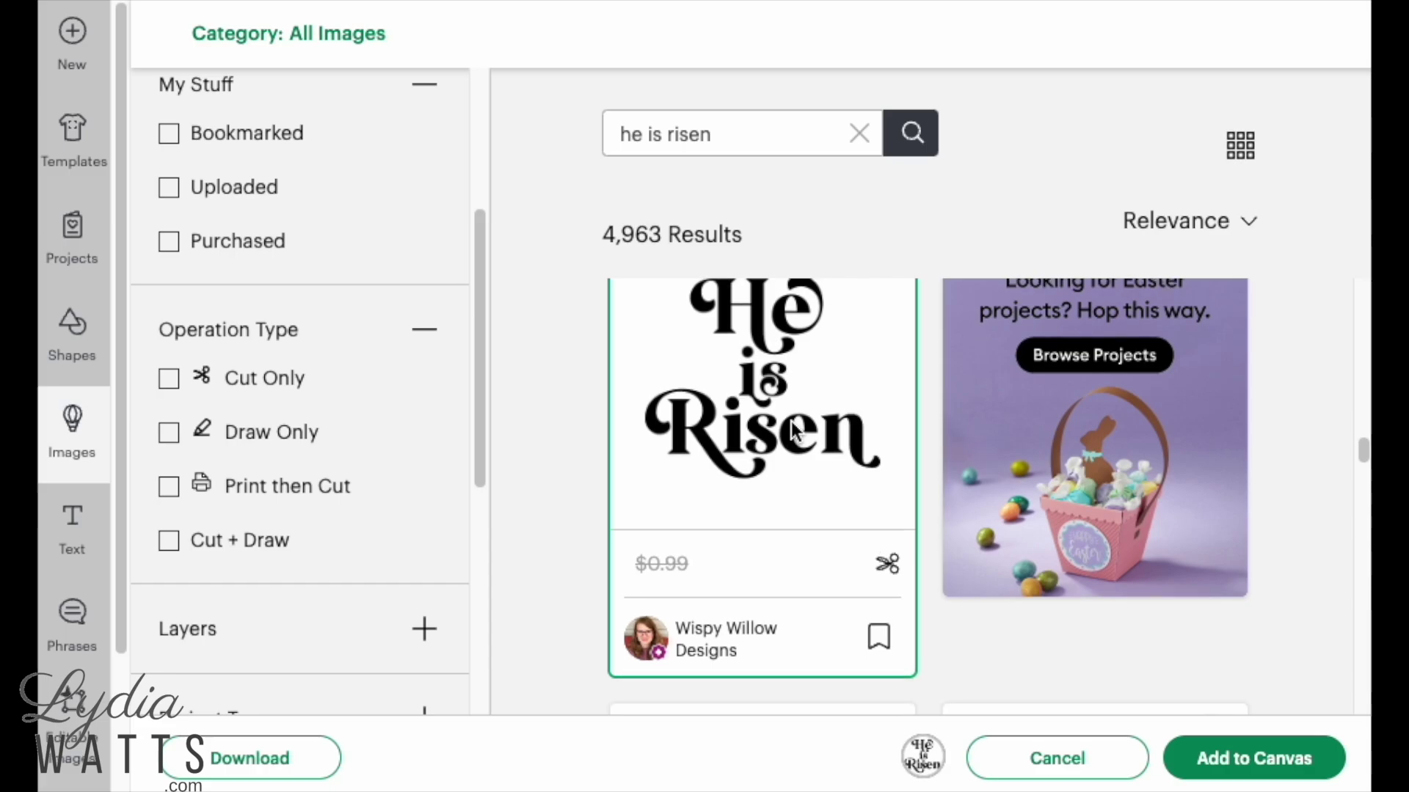
{"action": "left_click", "coordinate": [1303, 763]}
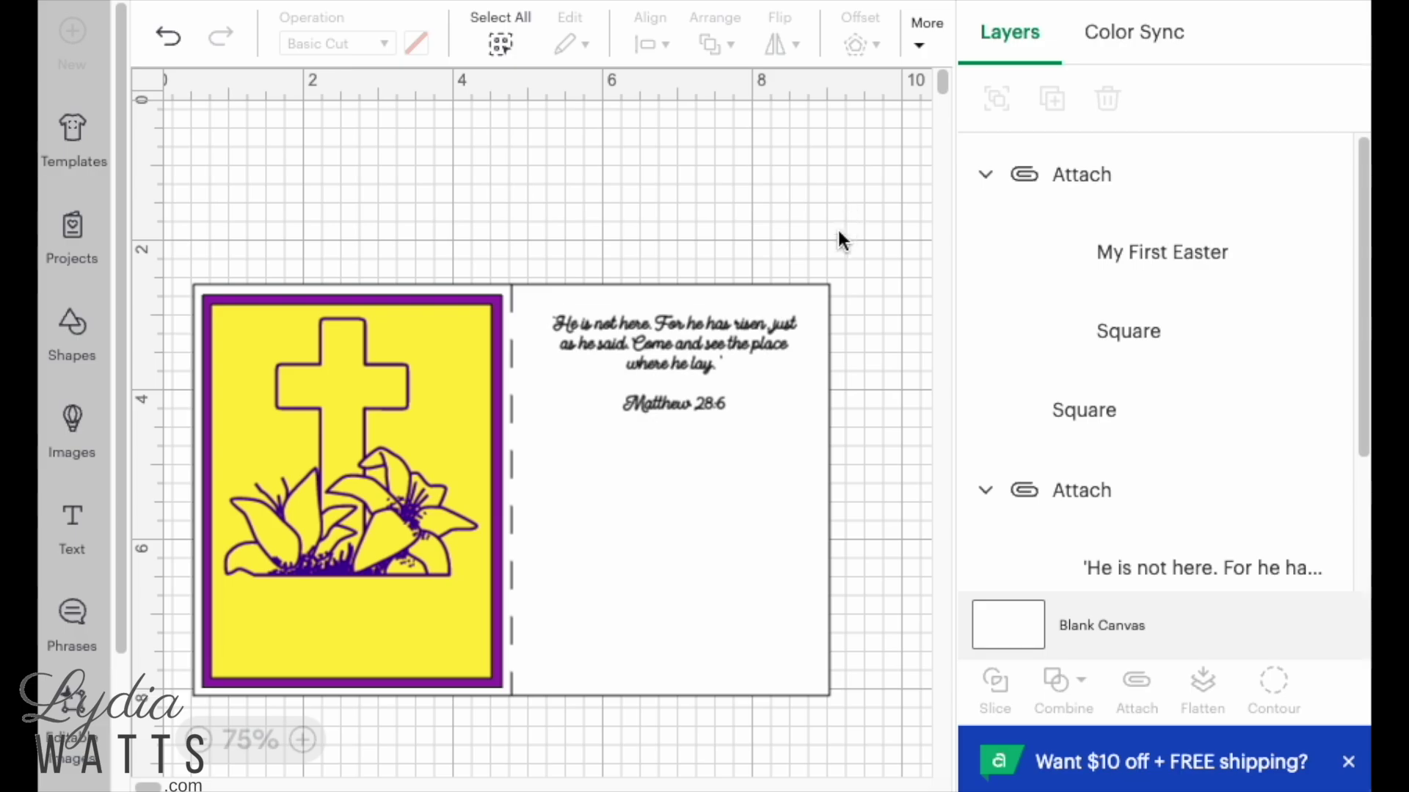
Scale the He Is Risen image to about 3.66 x 3.15 in and place it over the upper edge of the yellow mat.
{"action": "left_click_drag", "start_coordinate": [530, 429], "coordinate": [557, 625]}
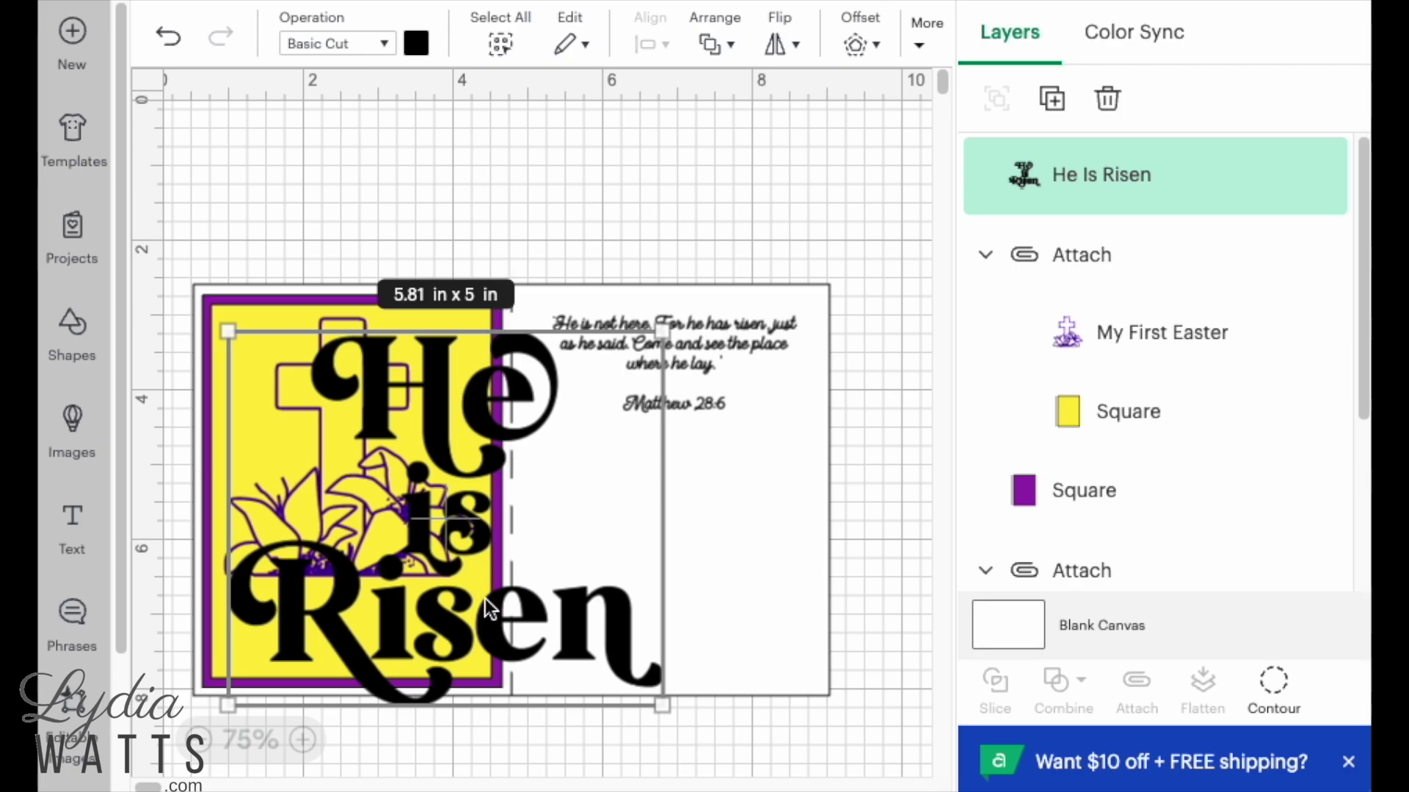
{"action": "left_click_drag", "start_coordinate": [493, 623], "coordinate": [486, 466]}
{"action": "left_click_drag", "start_coordinate": [653, 545], "coordinate": [427, 376]}
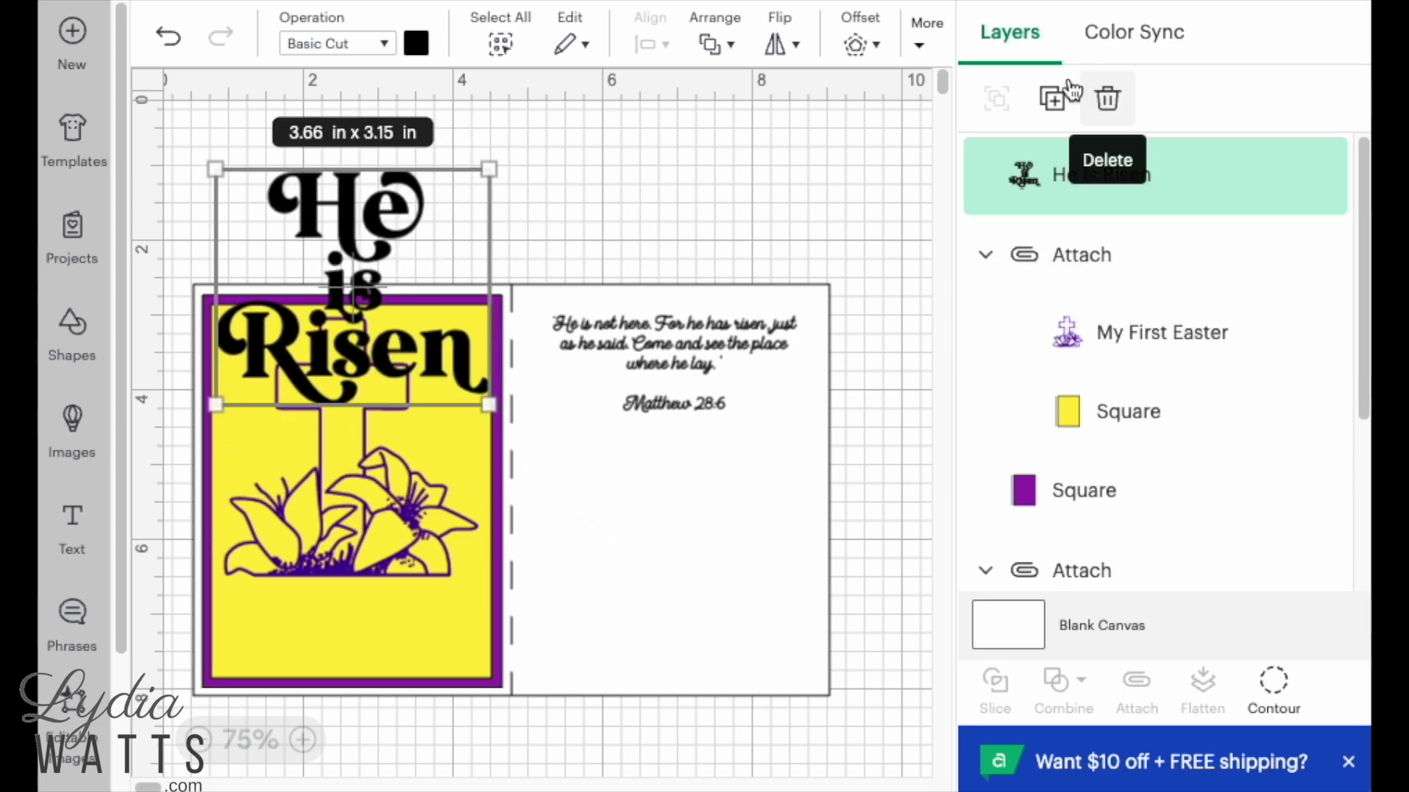
Duplicate the He Is Risen image twice and spread the copies out beside the original.
{"action": "left_click", "coordinate": [1051, 96]}
{"action": "left_click", "coordinate": [1051, 96]}
{"action": "left_click_drag", "start_coordinate": [411, 345], "coordinate": [793, 341]}
{"action": "left_click_drag", "start_coordinate": [400, 372], "coordinate": [587, 327]}
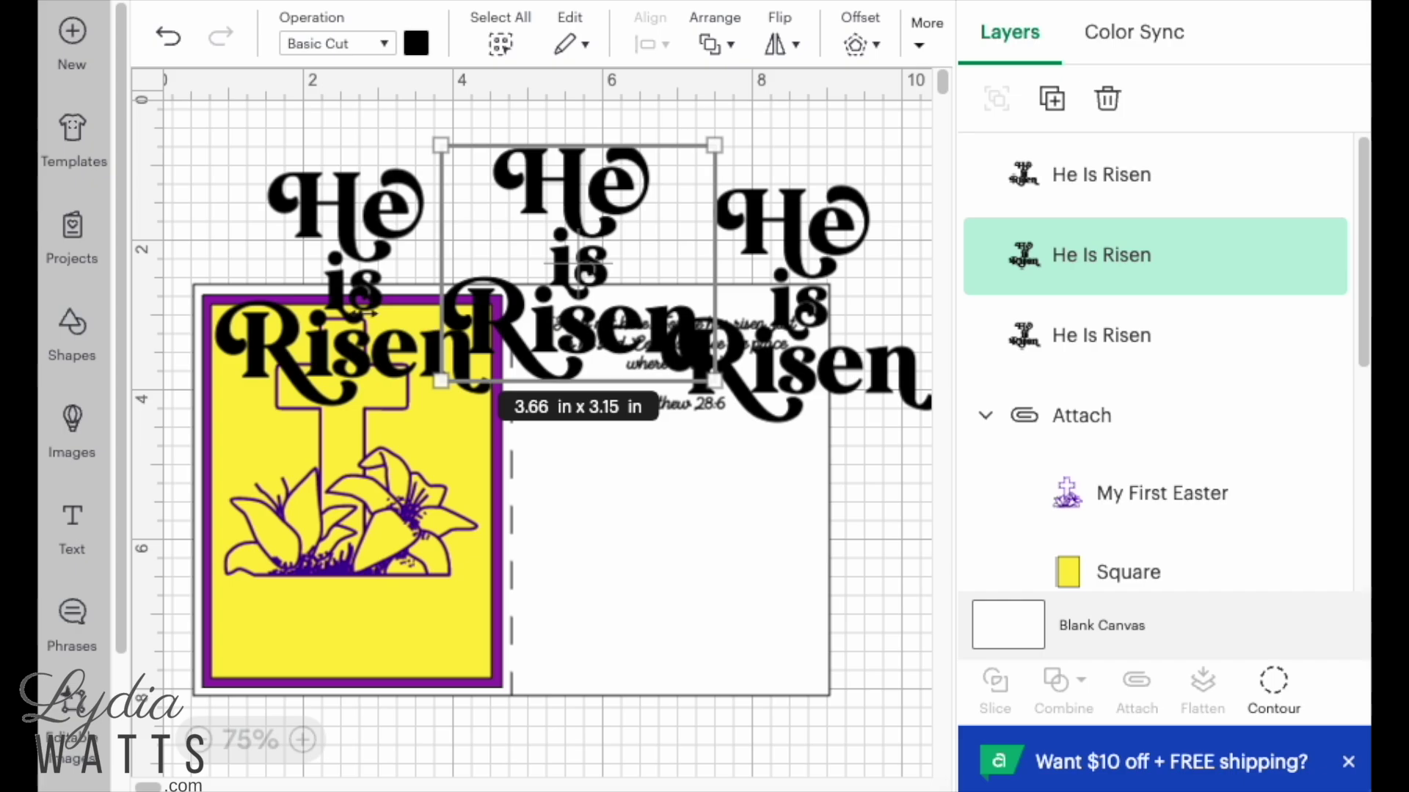
Use Contour on the He Is Risen image above the yellow mat to hide everything except the word He.
{"action": "left_click", "coordinate": [336, 319]}
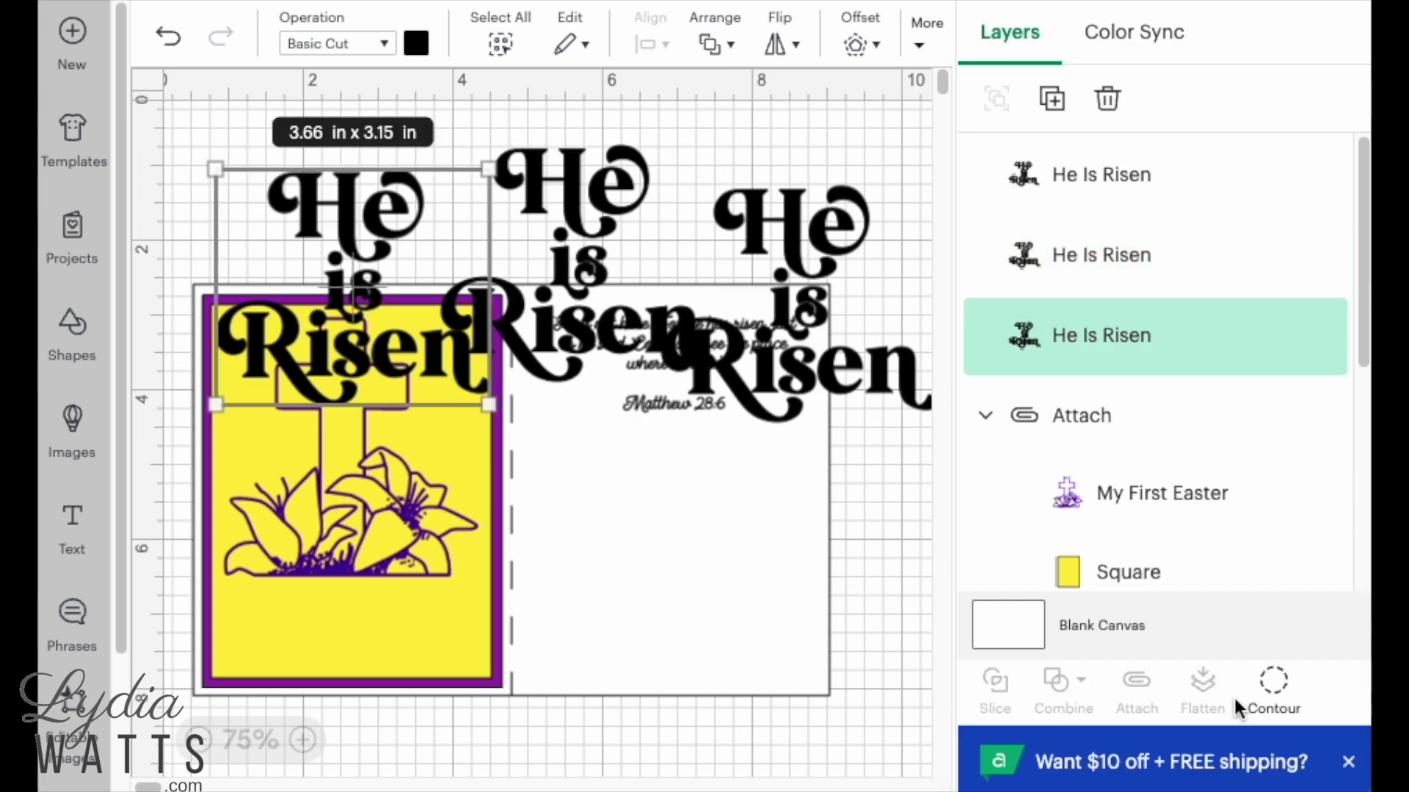
{"action": "left_click", "coordinate": [1273, 693]}
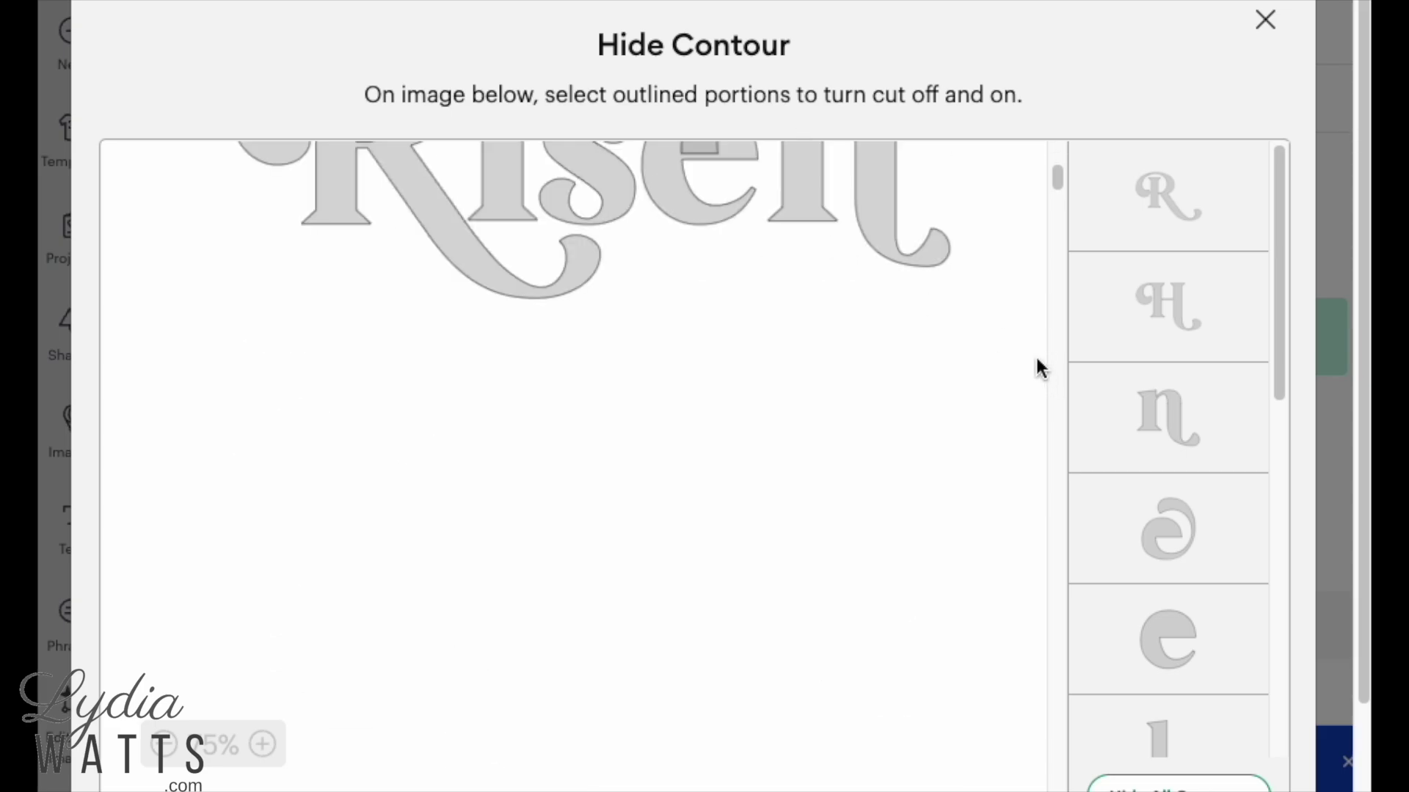
{"action": "scroll", "coordinate": [1332, 425], "scroll_direction": "down", "scroll_amount": 2}
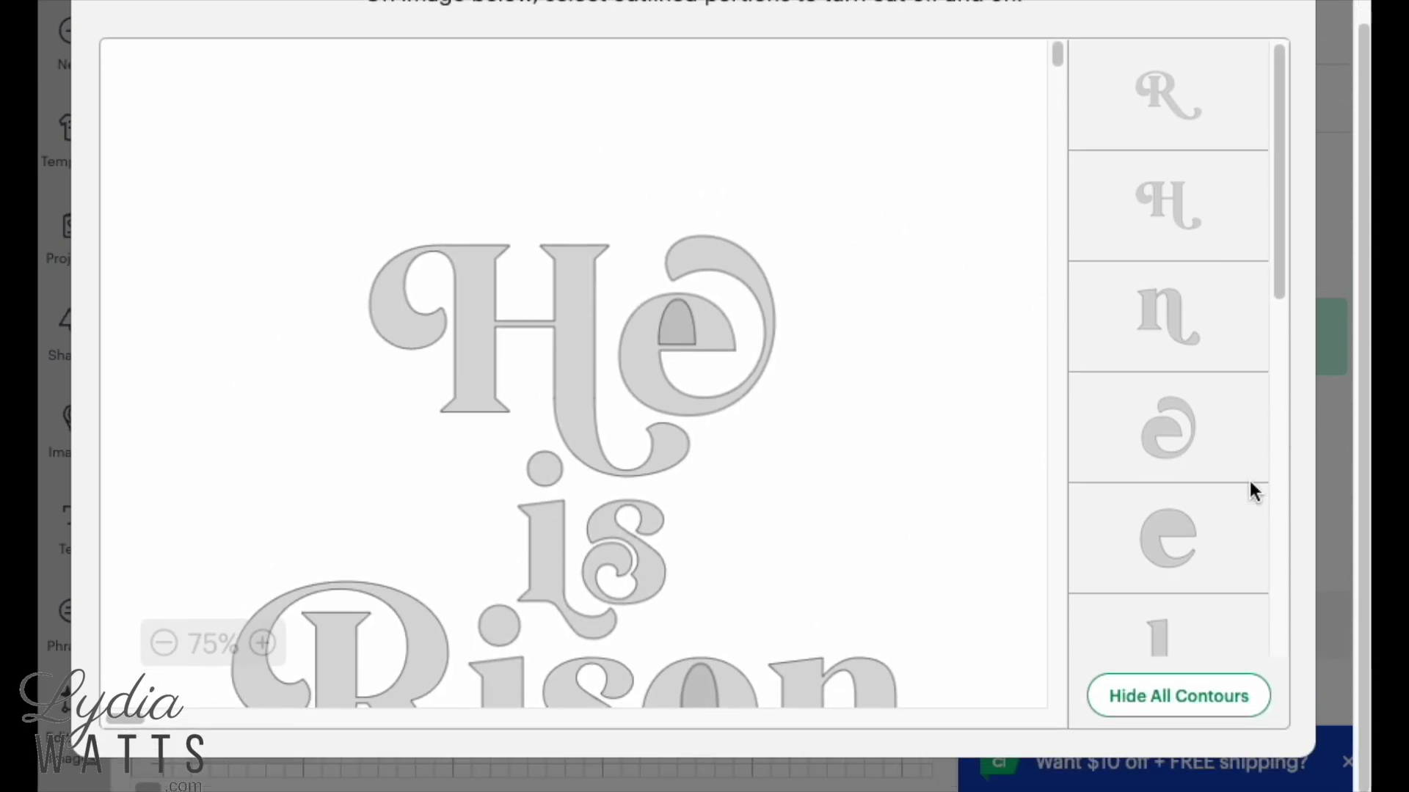
{"action": "left_click", "coordinate": [1168, 702]}
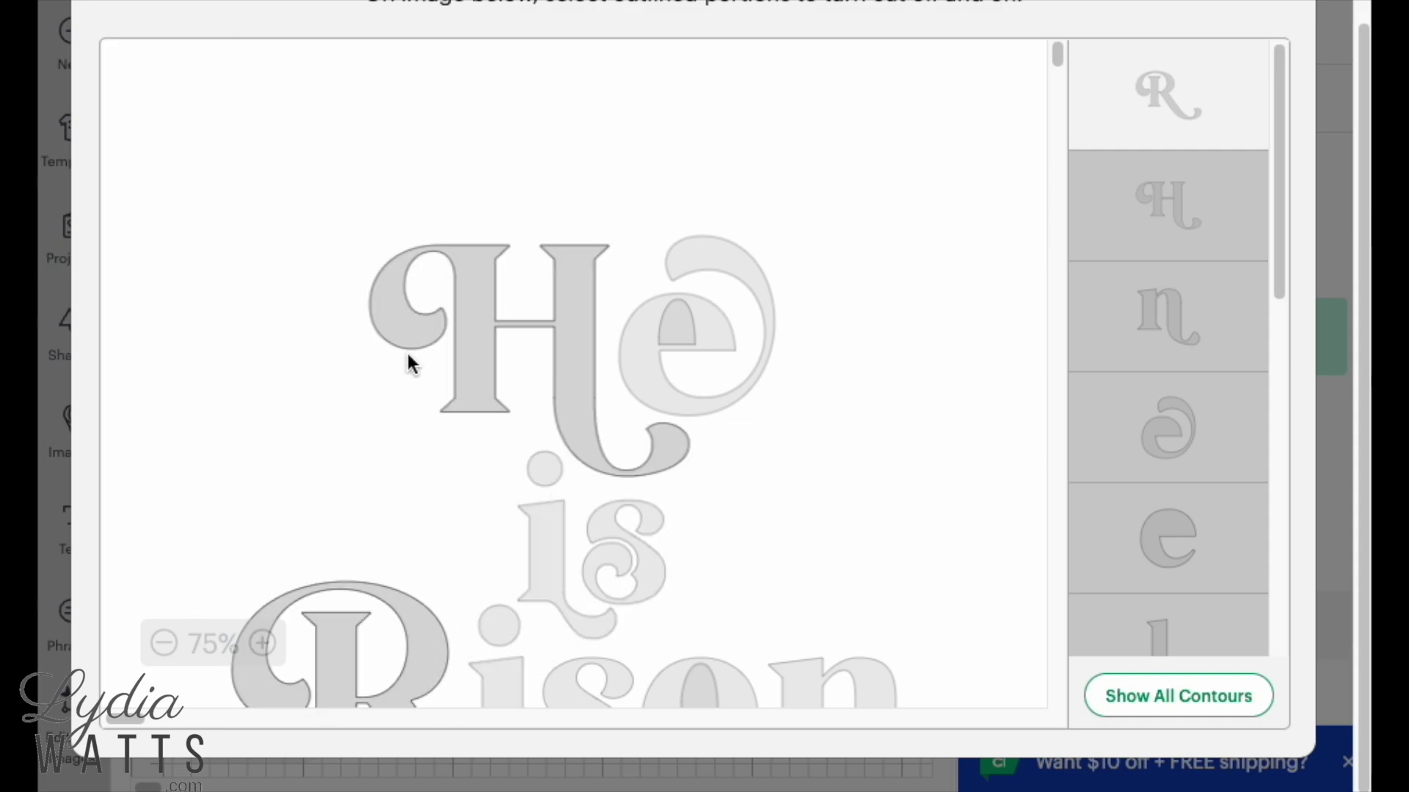
{"action": "left_click", "coordinate": [479, 365]}
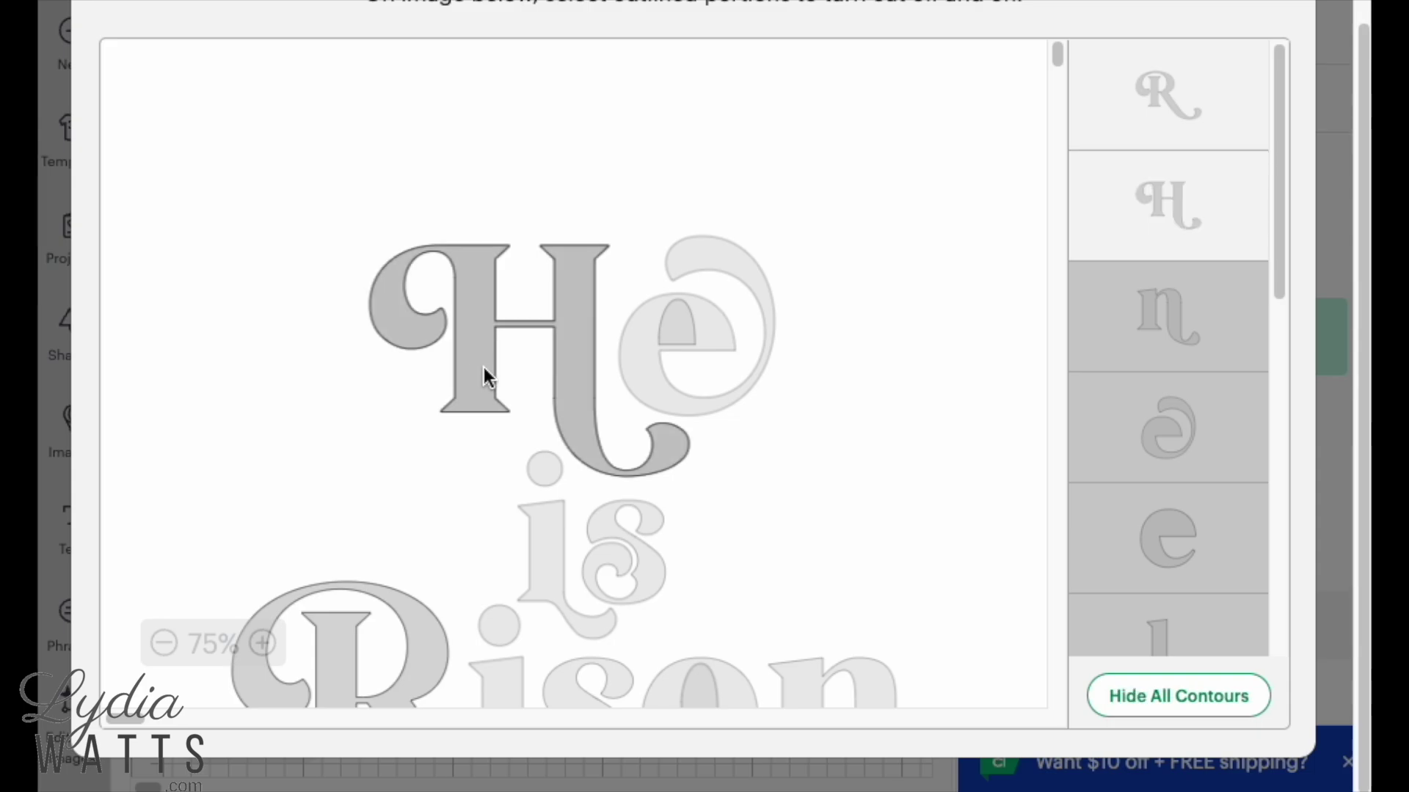
{"action": "left_click", "coordinate": [683, 411]}
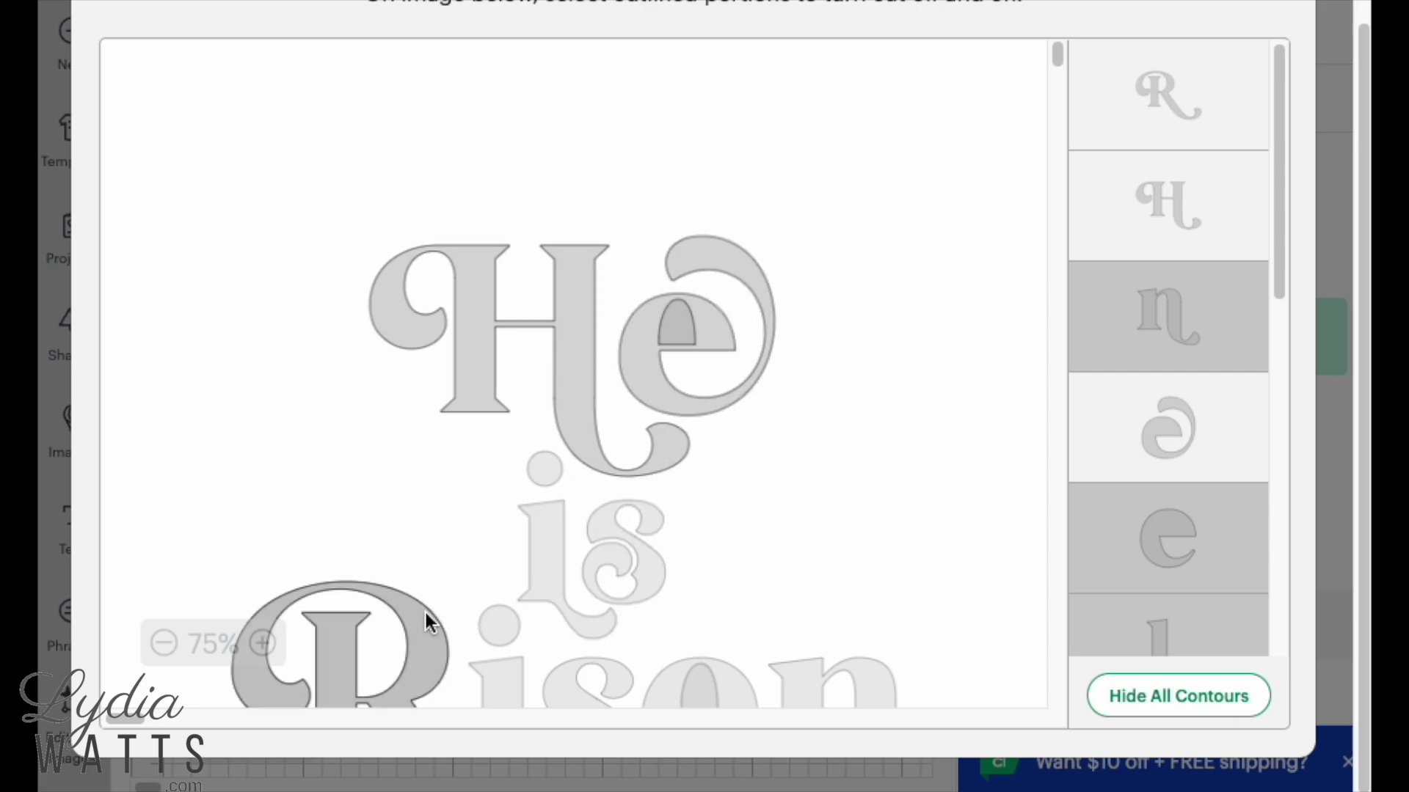
{"action": "left_click", "coordinate": [430, 662]}
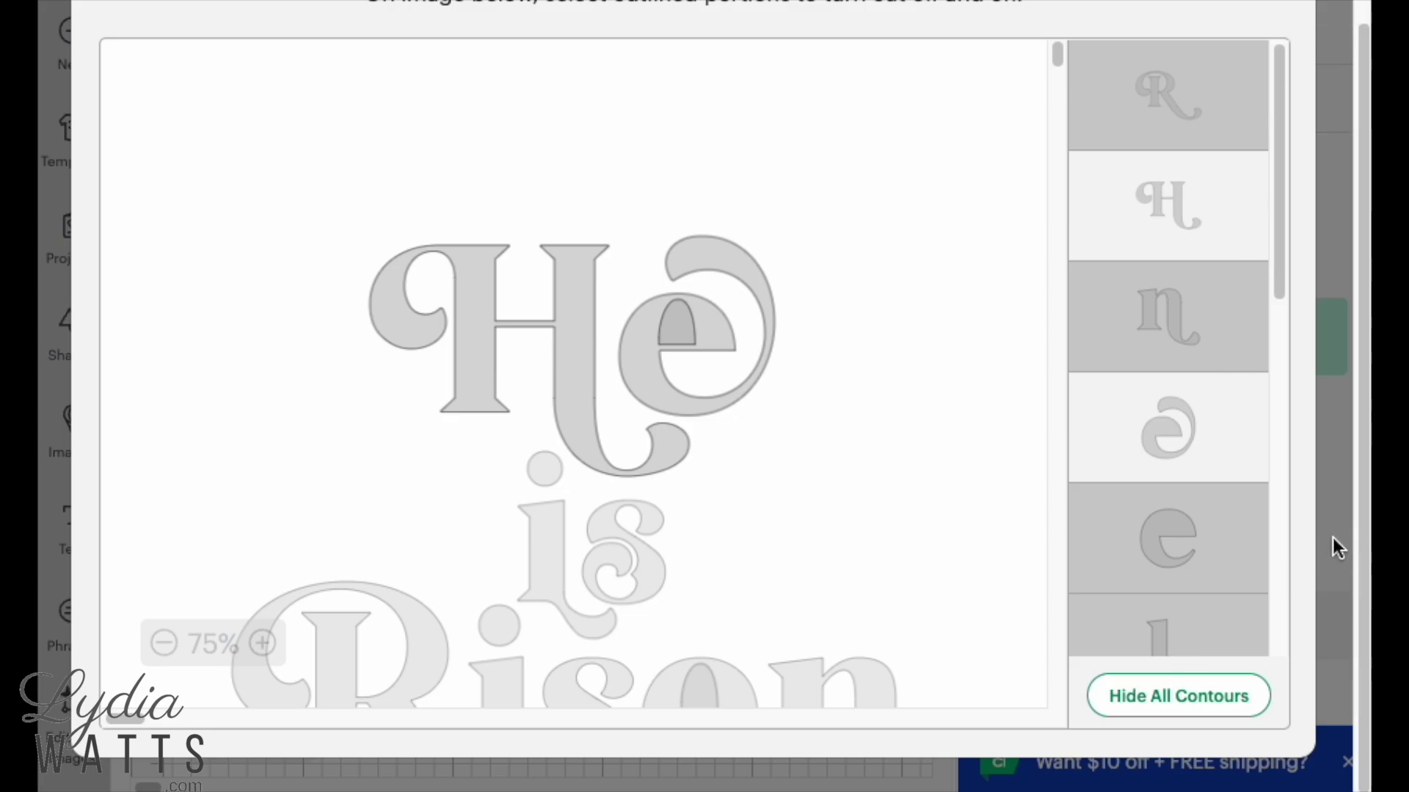
{"action": "scroll", "coordinate": [945, 334], "scroll_direction": "up", "scroll_amount": 2}
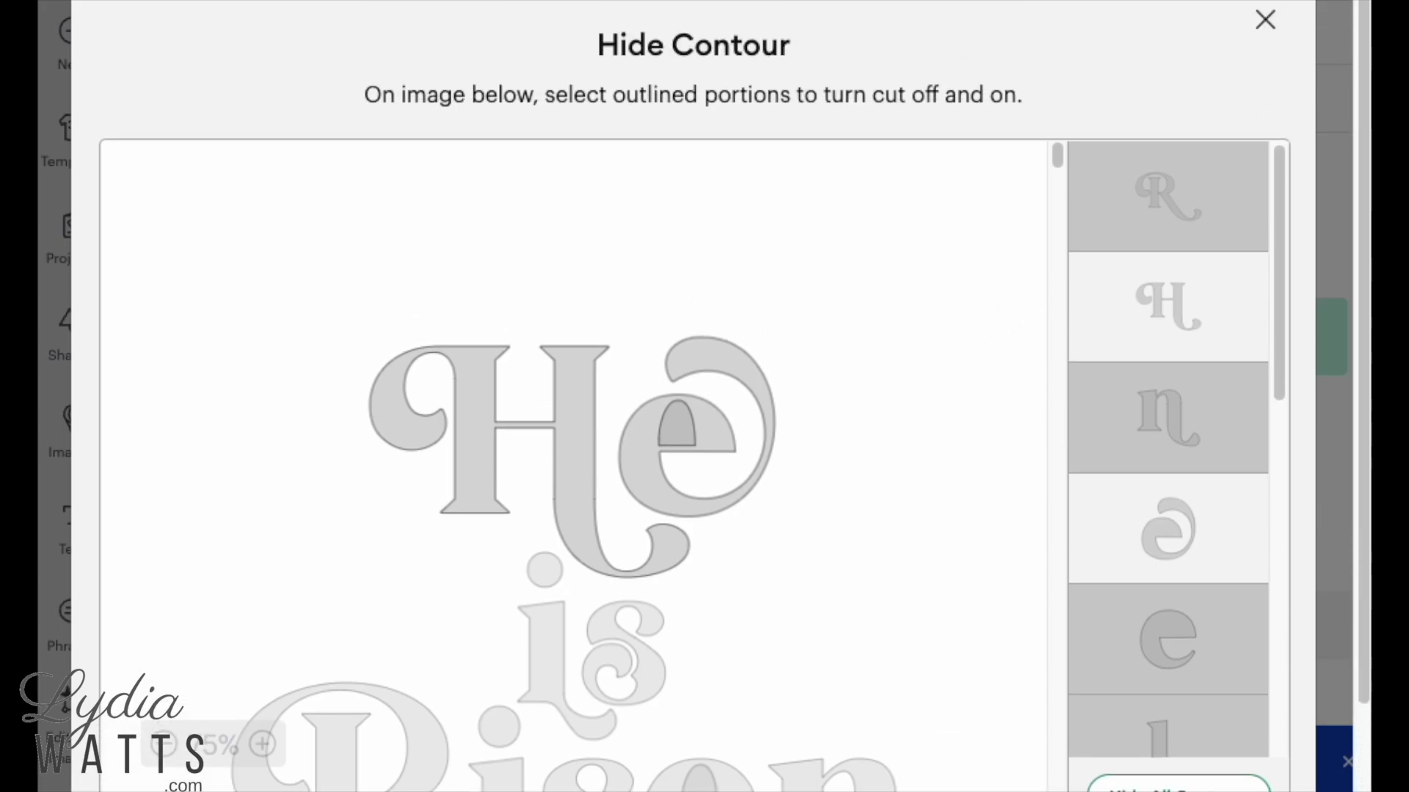
{"action": "left_click", "coordinate": [1264, 20]}
Use Contour on the middle He Is Risen copy to hide everything except the word is.
{"action": "left_click", "coordinate": [621, 341]}
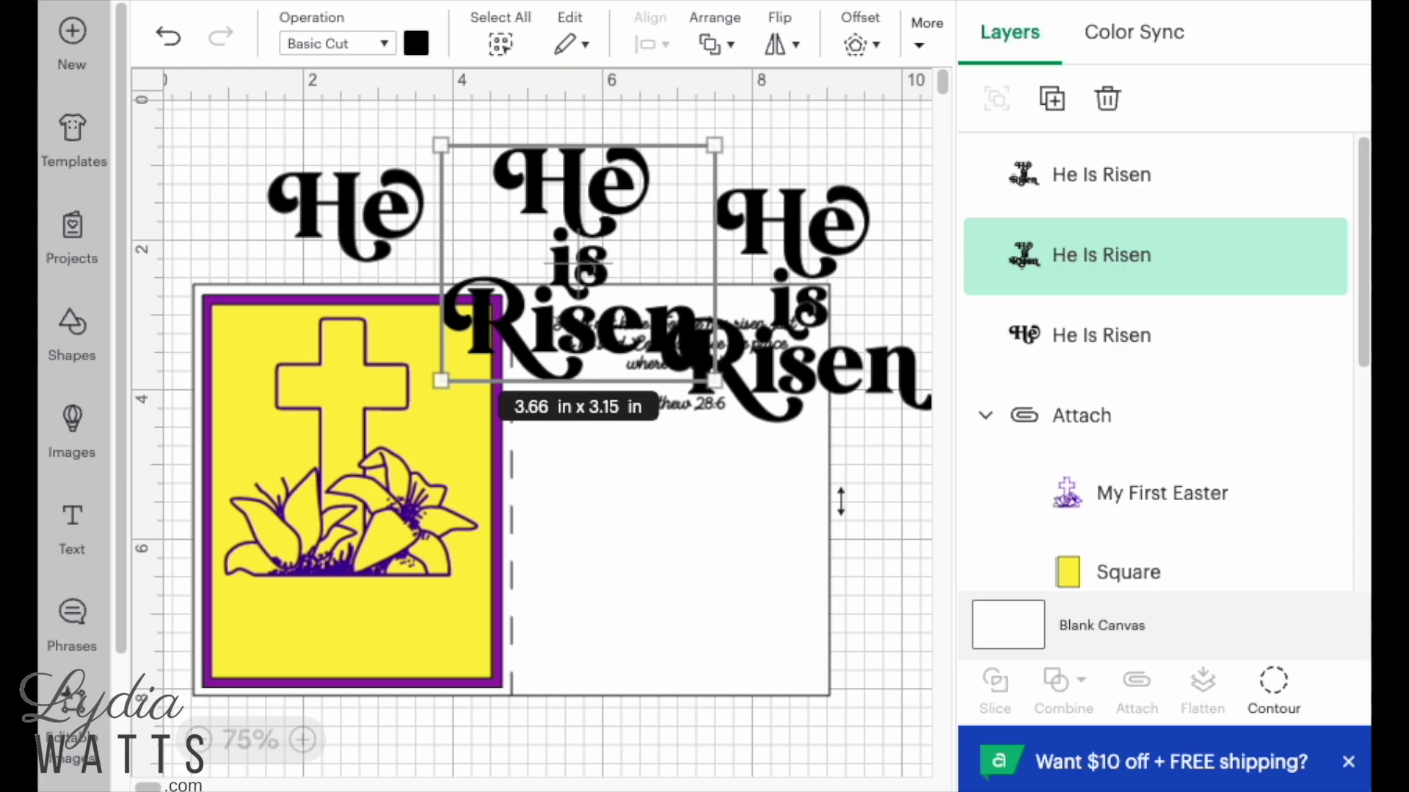
{"action": "left_click", "coordinate": [1284, 704]}
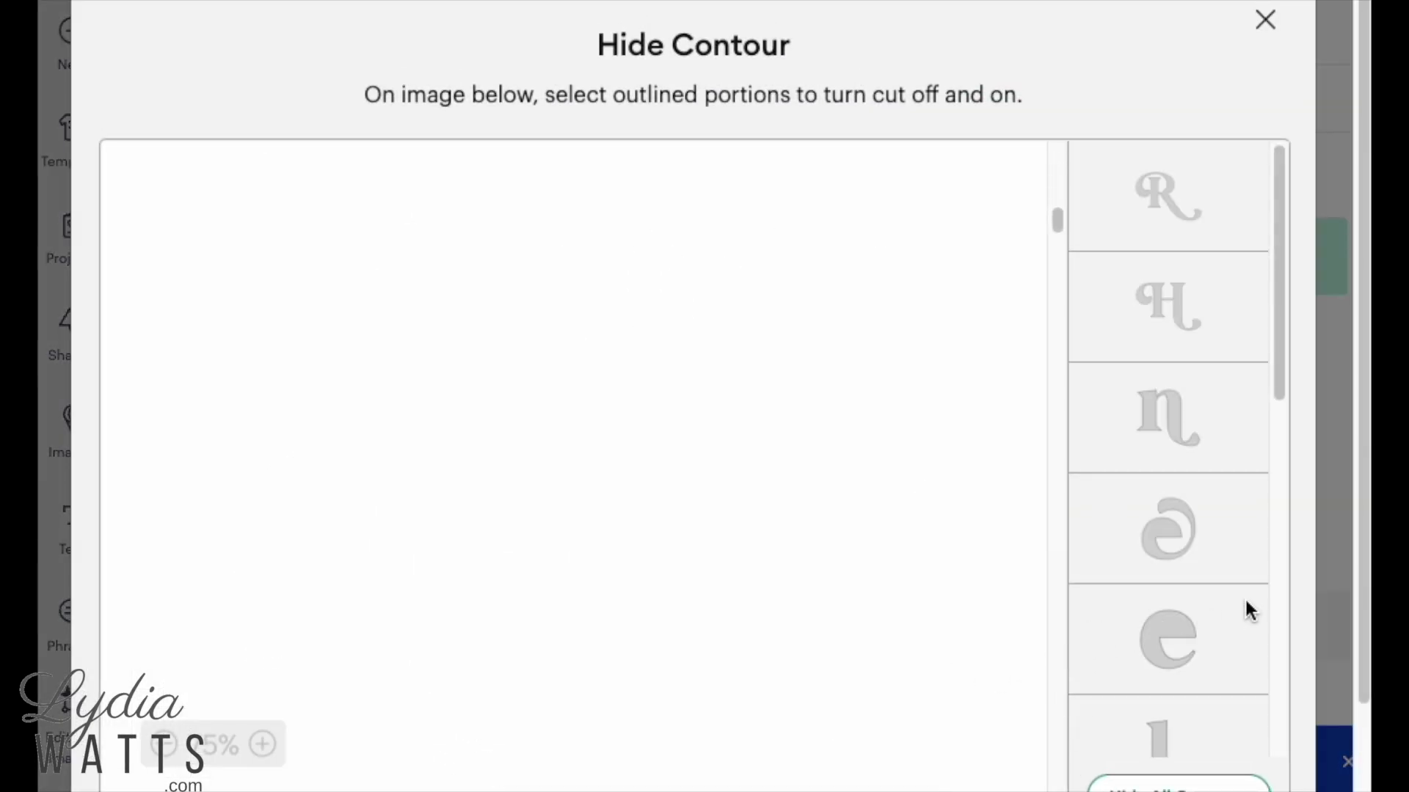
{"action": "scroll", "coordinate": [1245, 609], "scroll_direction": "down", "scroll_amount": 5}
{"action": "left_click", "coordinate": [1195, 783]}
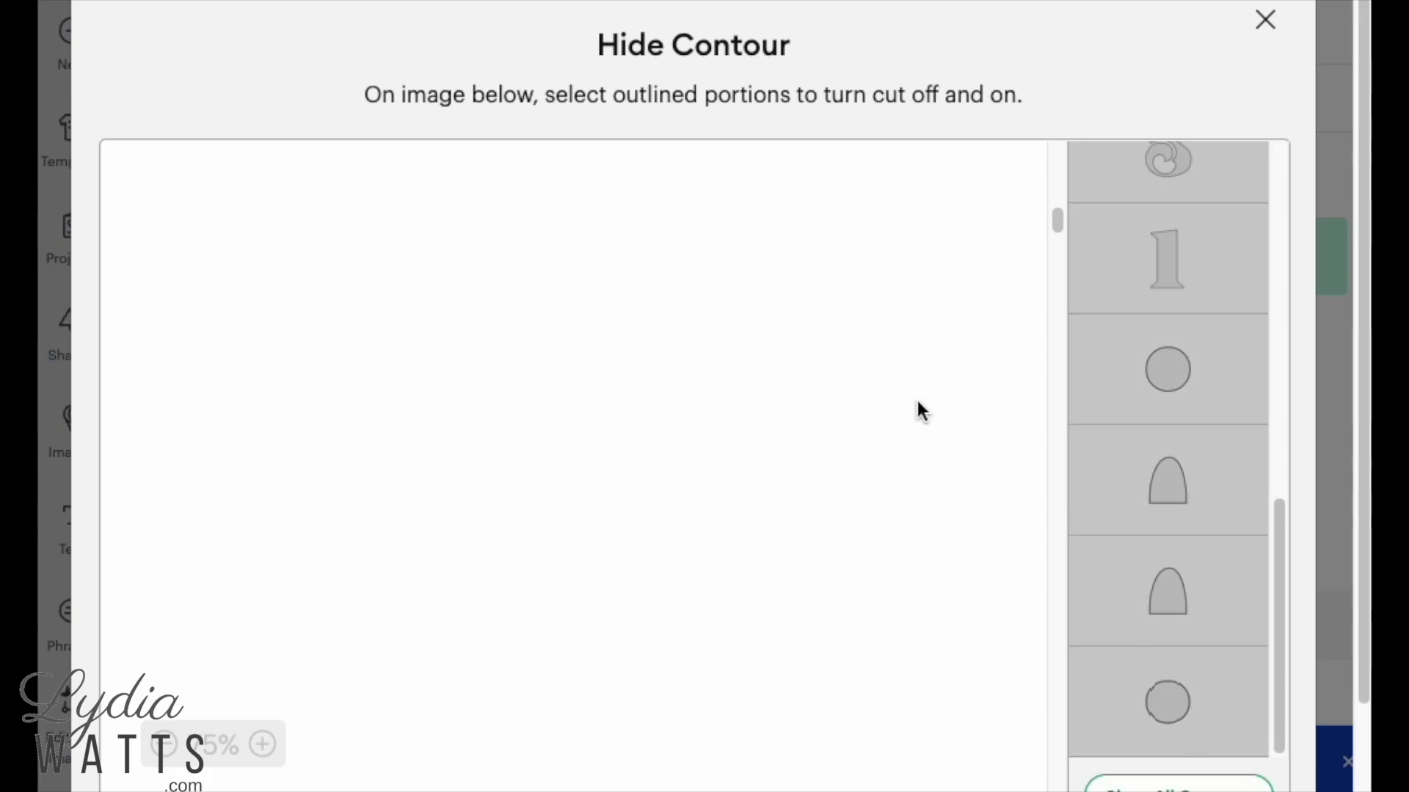
{"action": "scroll", "coordinate": [892, 394], "scroll_direction": "up", "scroll_amount": 3}
{"action": "scroll", "coordinate": [592, 276], "scroll_direction": "down", "scroll_amount": 5}
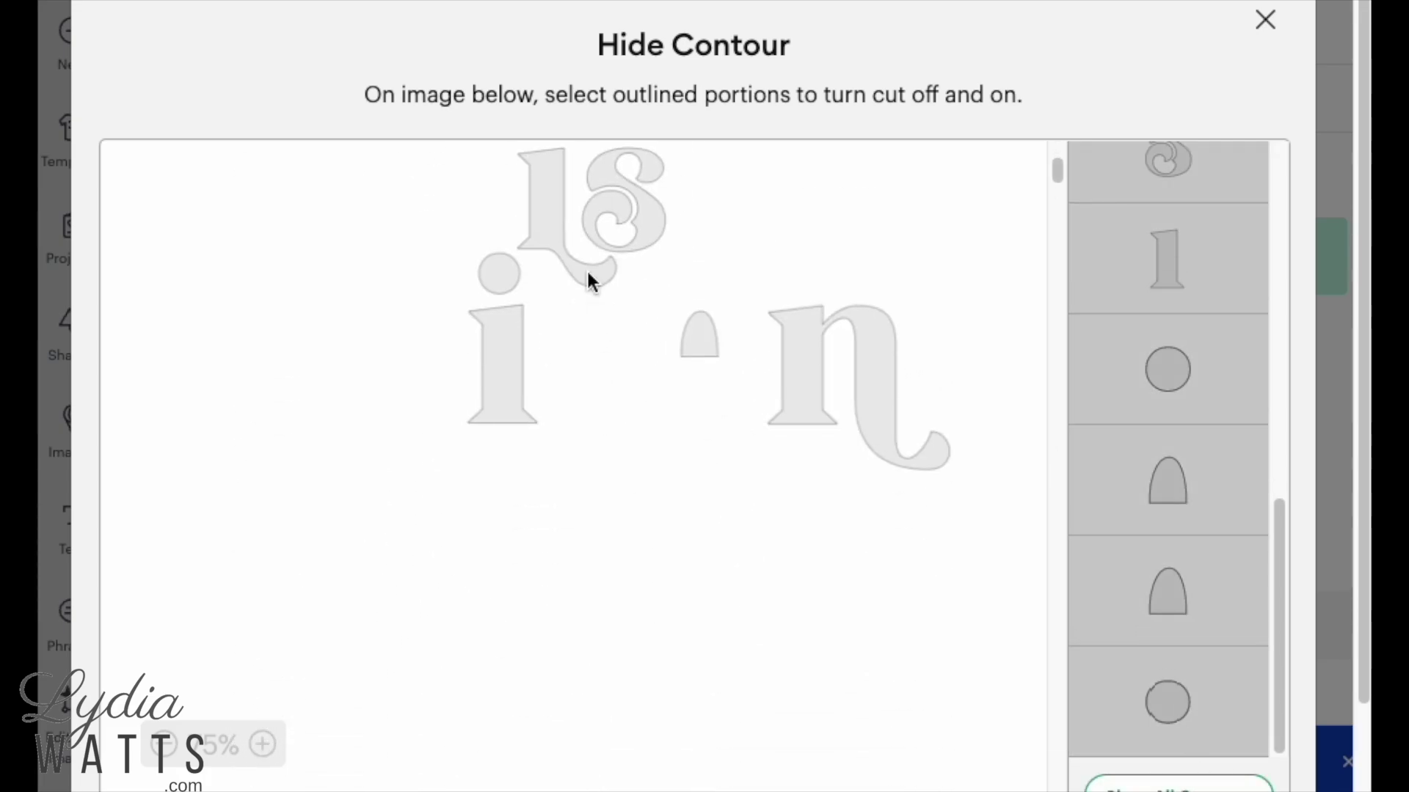
{"action": "scroll", "coordinate": [581, 283], "scroll_direction": "up", "scroll_amount": 6}
{"action": "scroll", "coordinate": [633, 381], "scroll_direction": "down", "scroll_amount": 2}
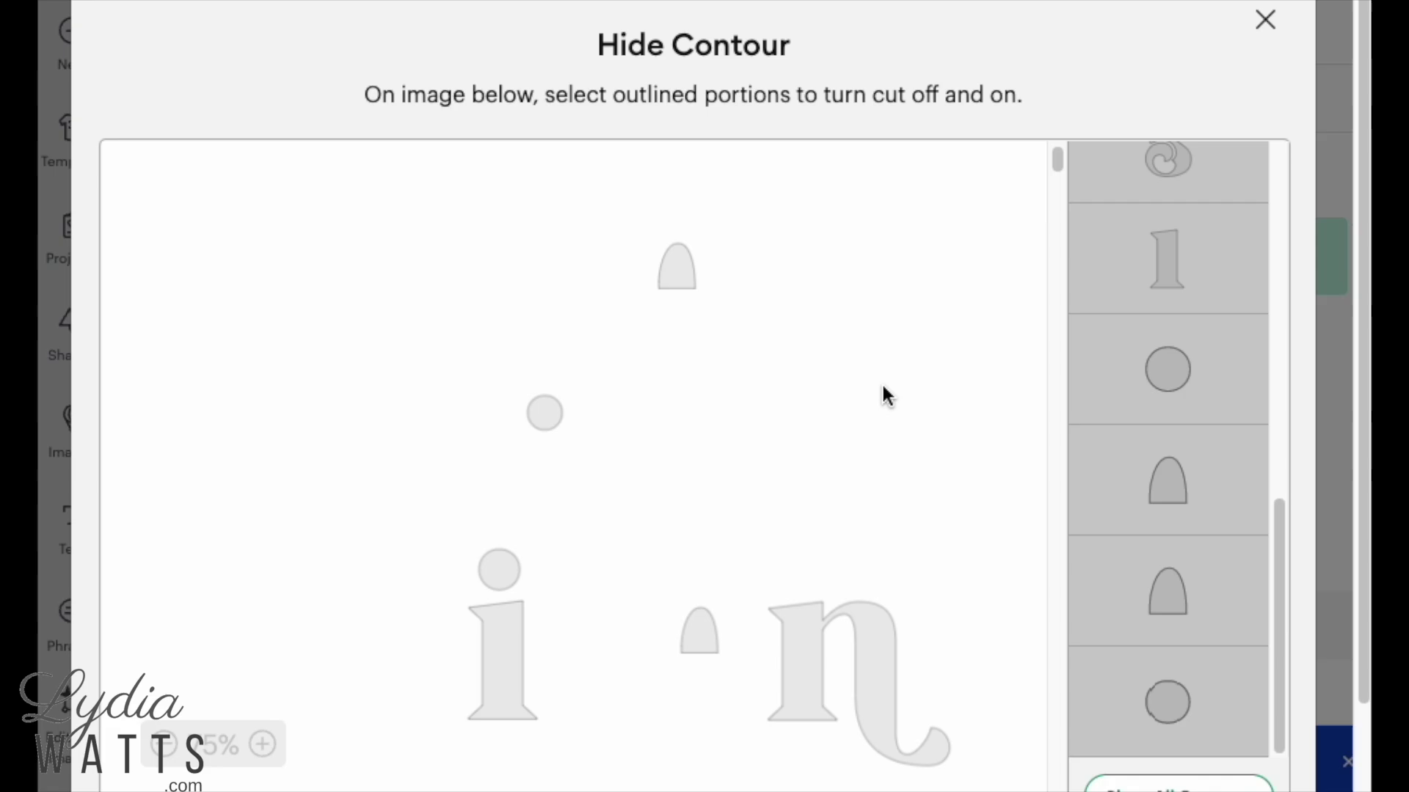
{"action": "scroll", "coordinate": [899, 370], "scroll_direction": "down", "scroll_amount": 1}
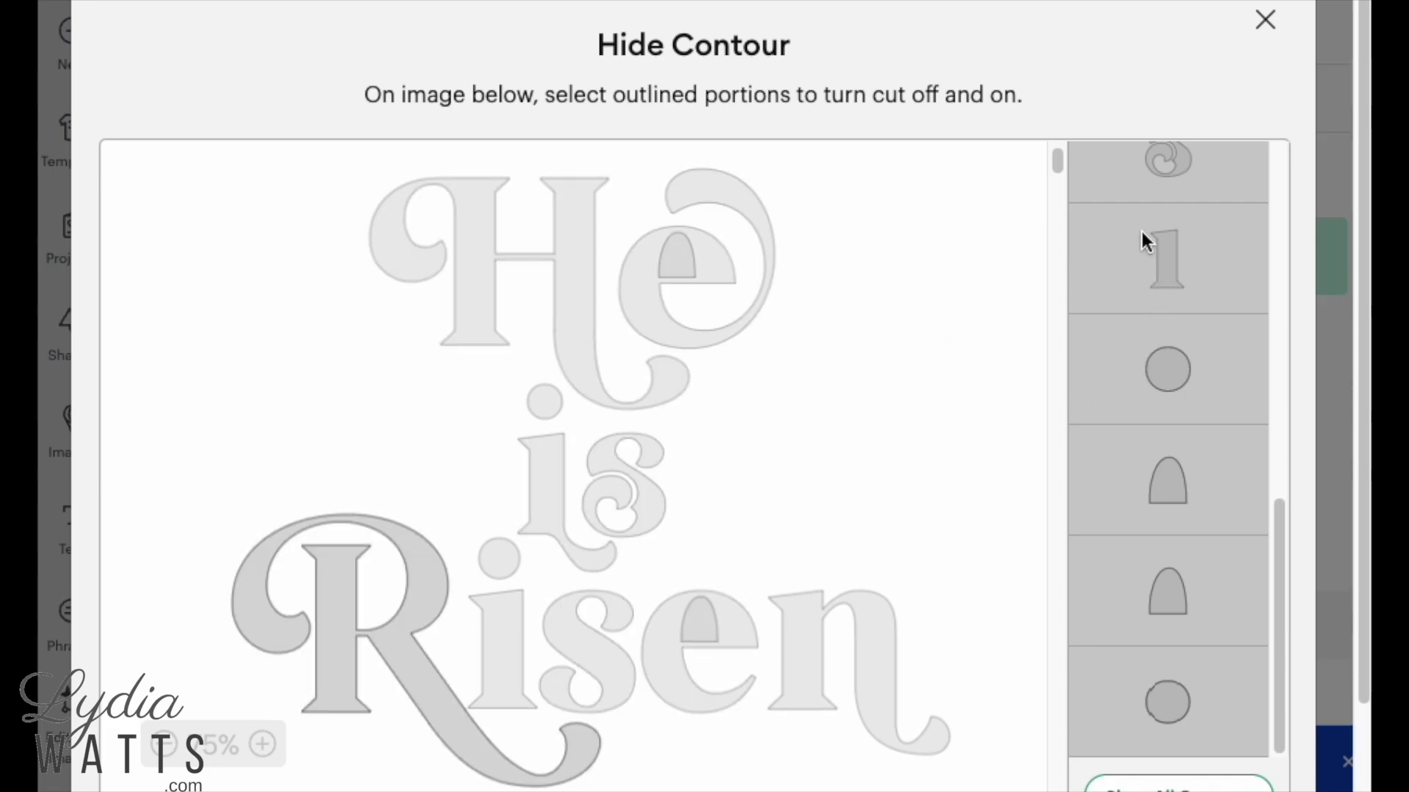
{"action": "left_click", "coordinate": [564, 482]}
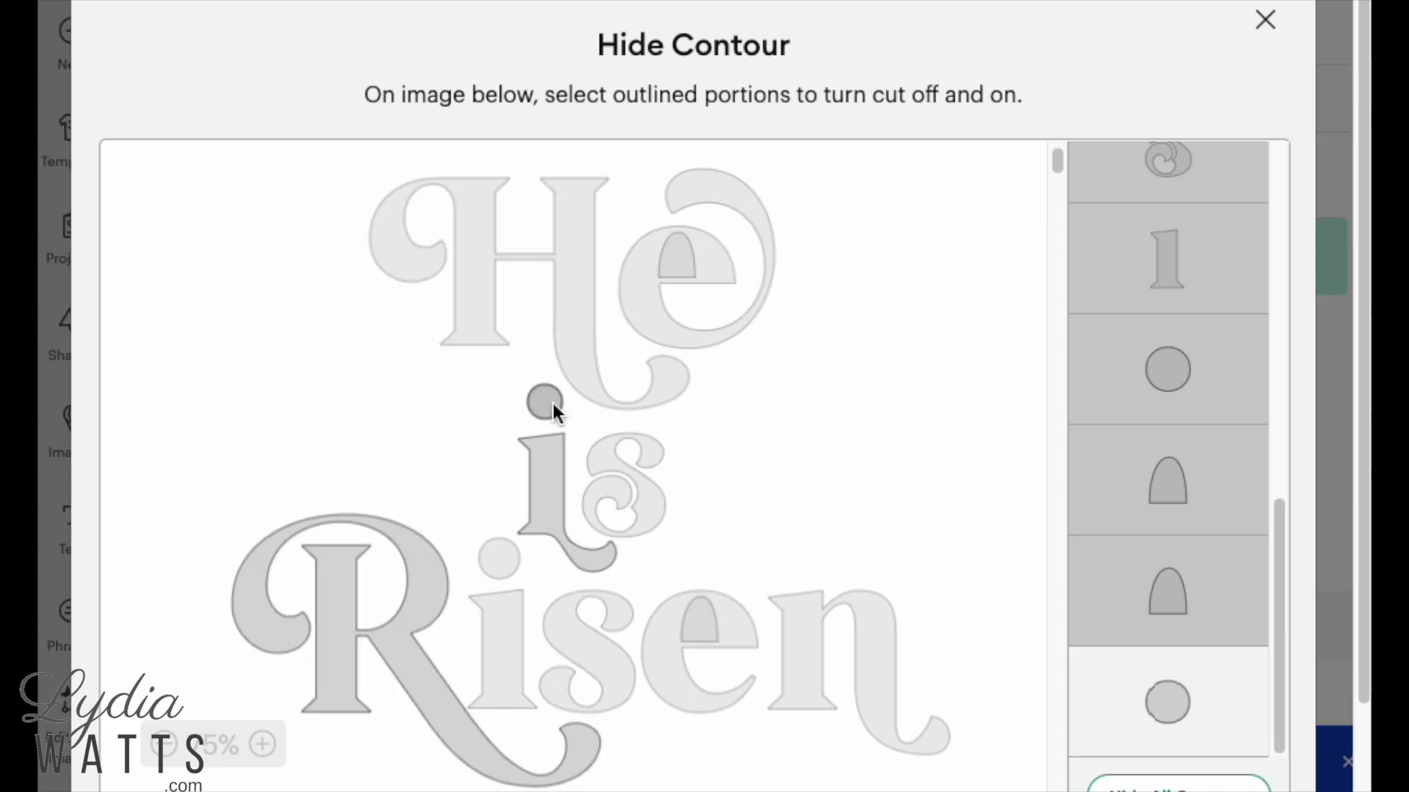
{"action": "left_click", "coordinate": [653, 515]}
{"action": "left_click", "coordinate": [435, 605]}
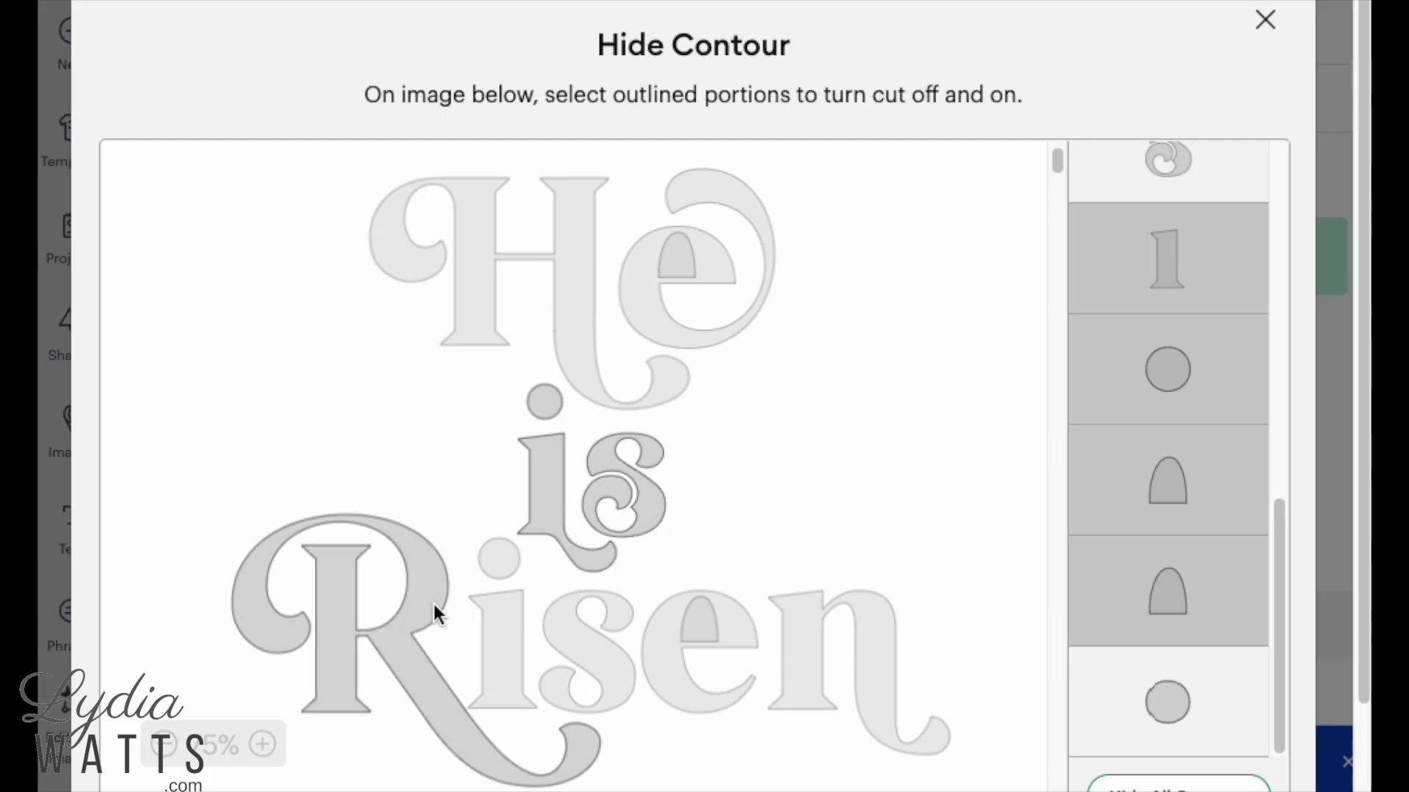
{"action": "left_click", "coordinate": [1264, 20]}
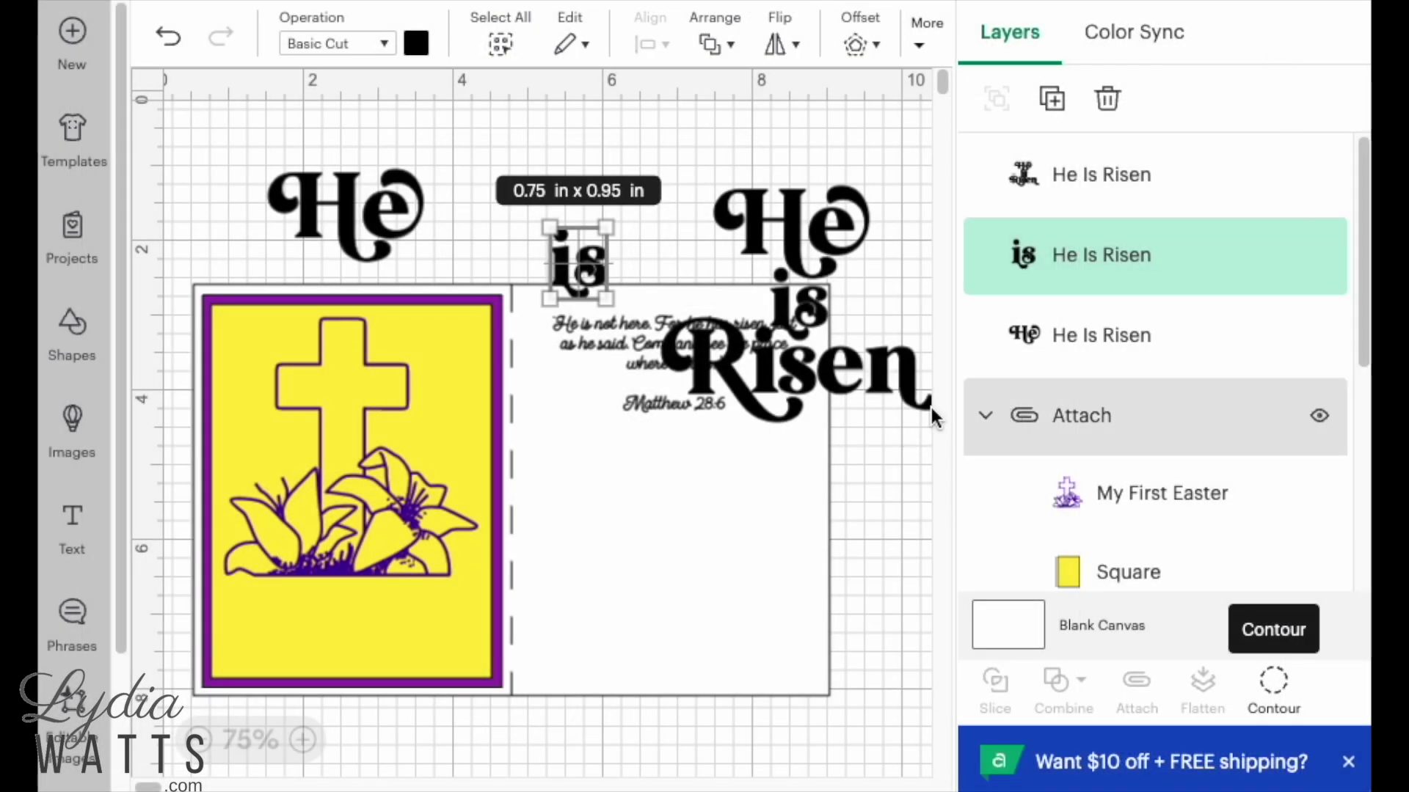
Use Contour on the remaining full He Is Risen copy to hide everything except the word Risen.
{"action": "left_click", "coordinate": [848, 376]}
{"action": "left_click", "coordinate": [1271, 676]}
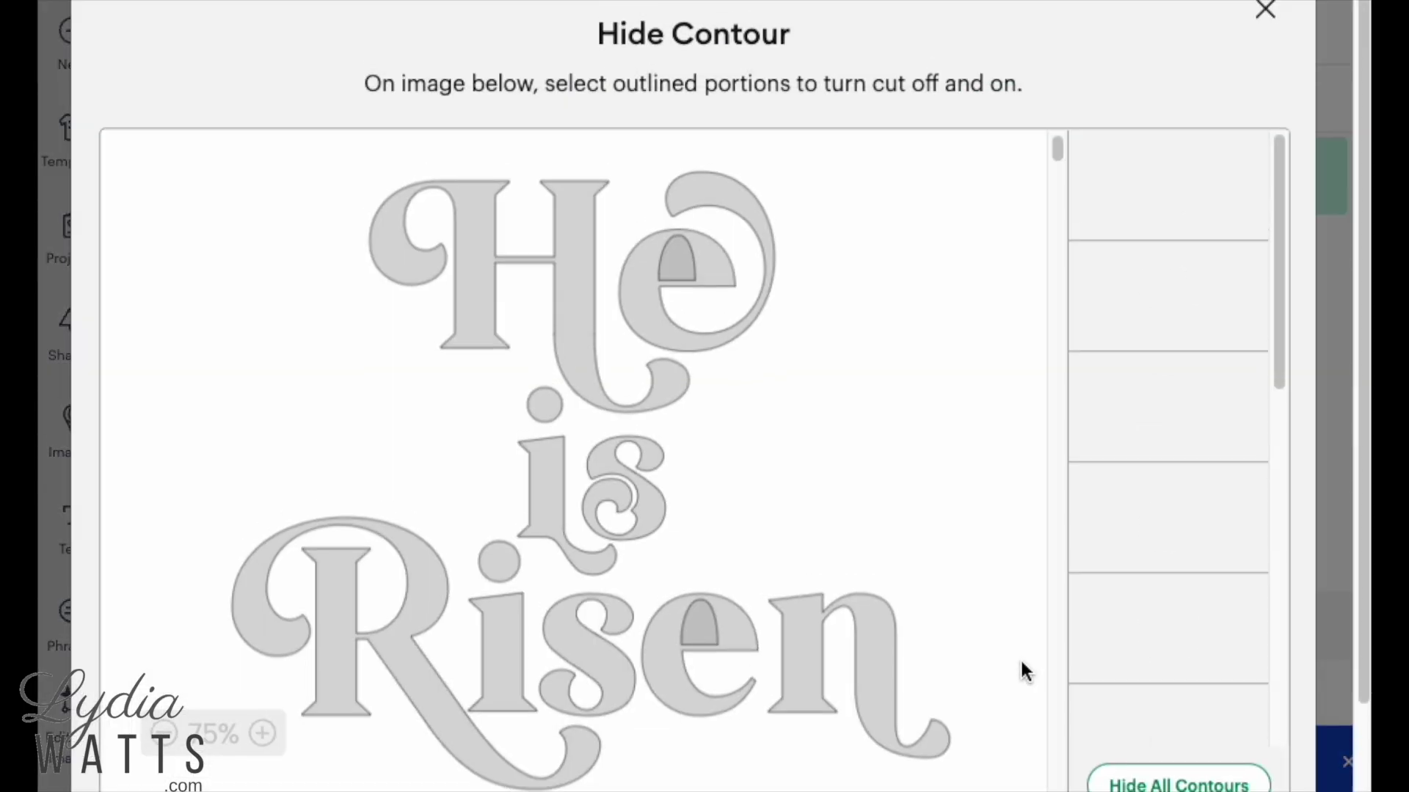
{"action": "scroll", "coordinate": [1239, 560], "scroll_direction": "down", "scroll_amount": 5}
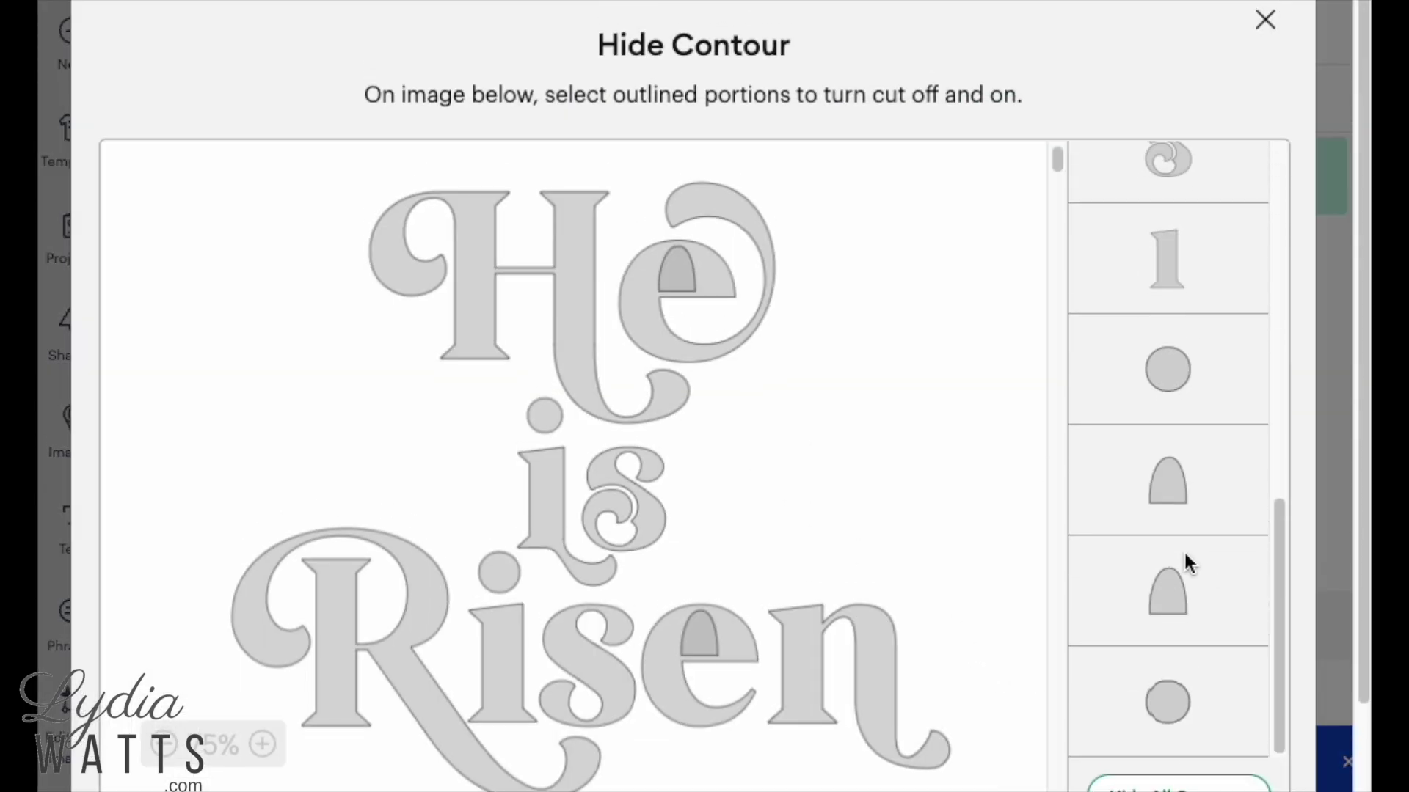
{"action": "left_click", "coordinate": [1147, 779]}
{"action": "left_click", "coordinate": [498, 575]}
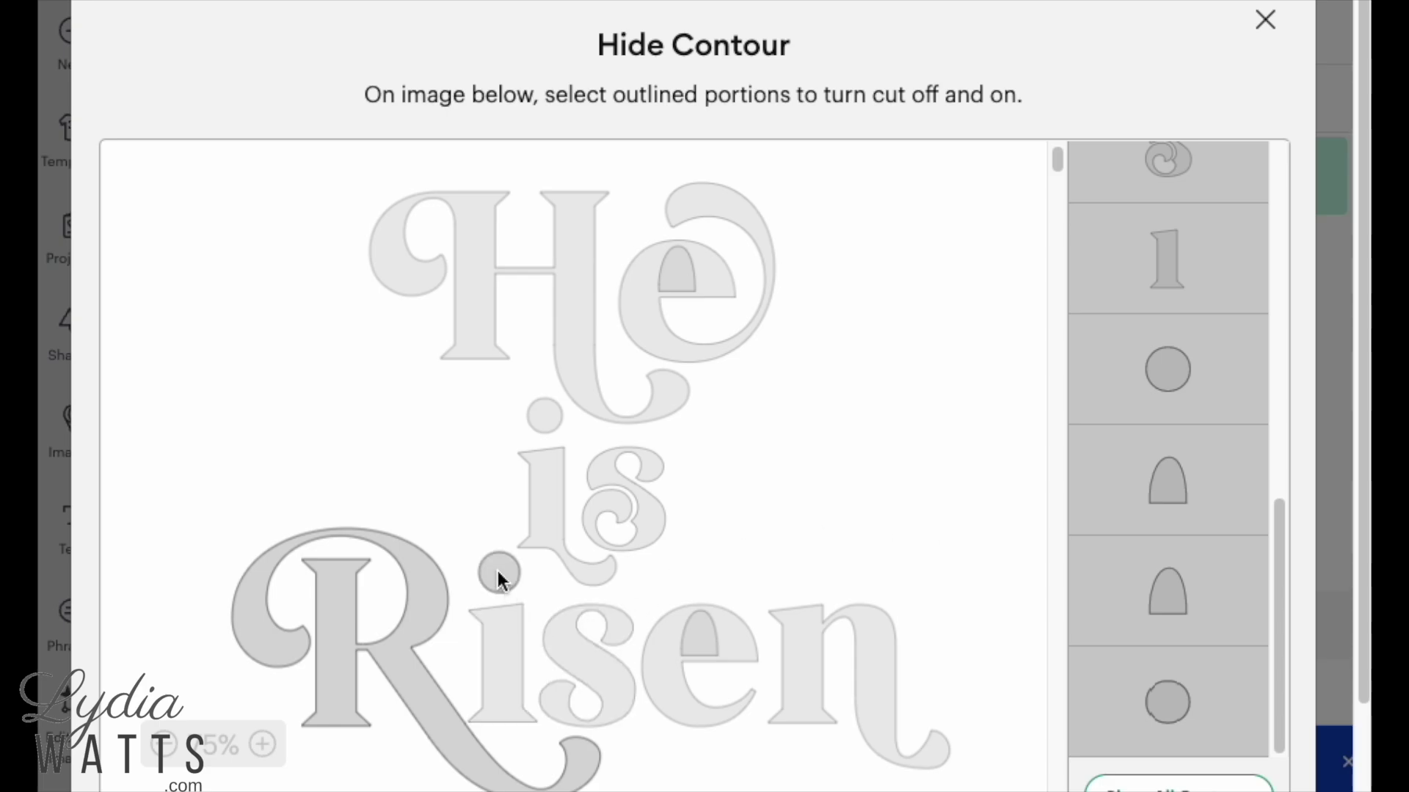
{"action": "left_click", "coordinate": [496, 664]}
{"action": "left_click", "coordinate": [600, 676]}
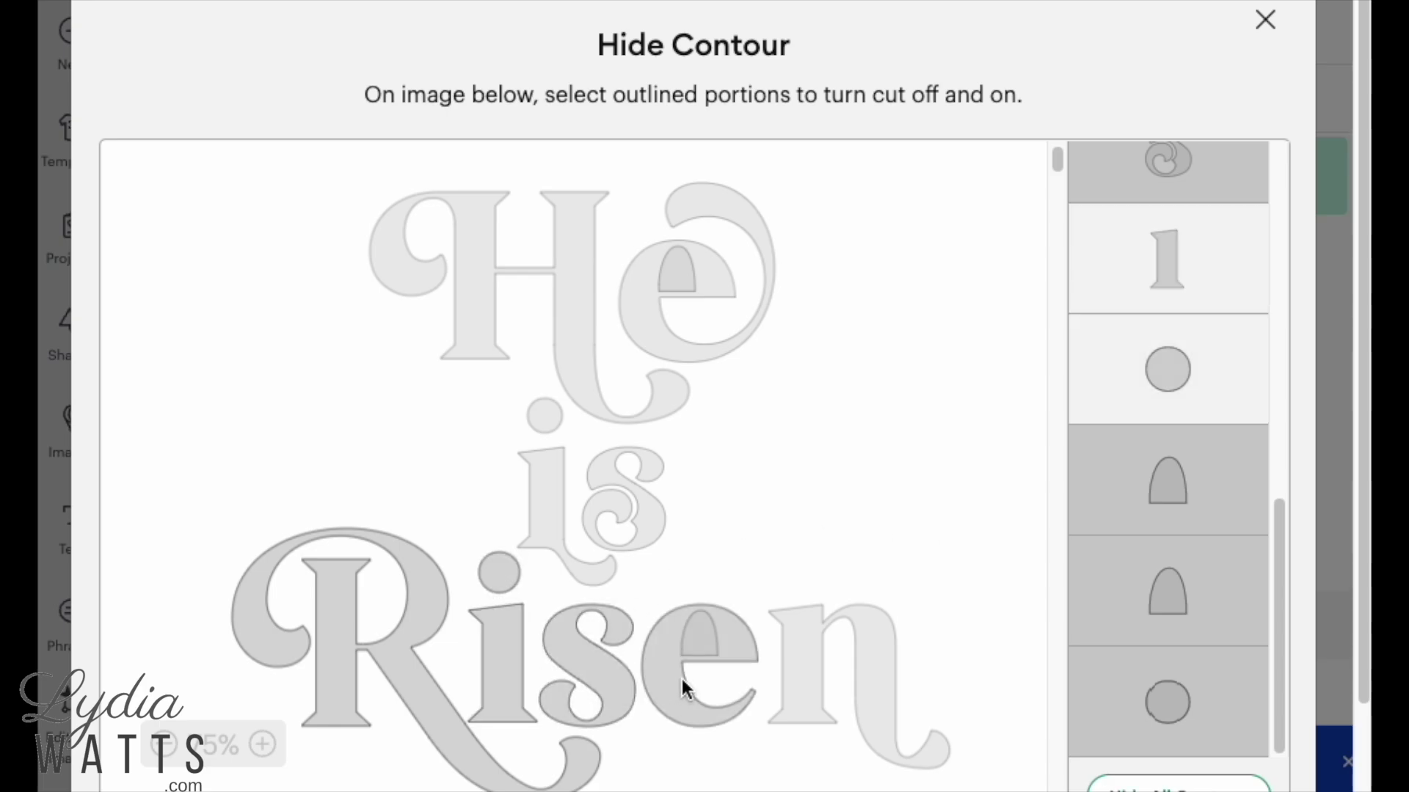
{"action": "left_click", "coordinate": [699, 642]}
{"action": "left_click", "coordinate": [809, 704]}
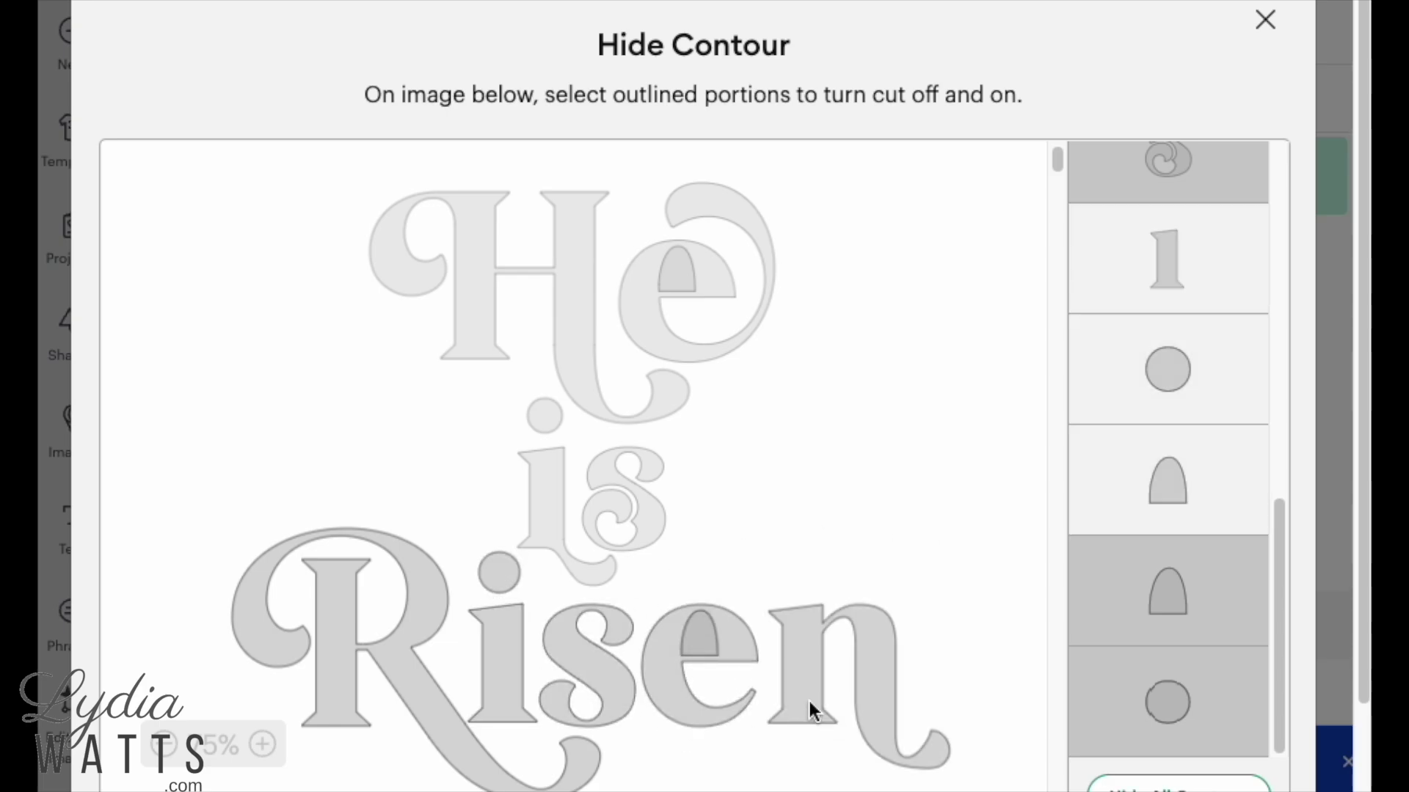
{"action": "left_click", "coordinate": [1264, 21]}
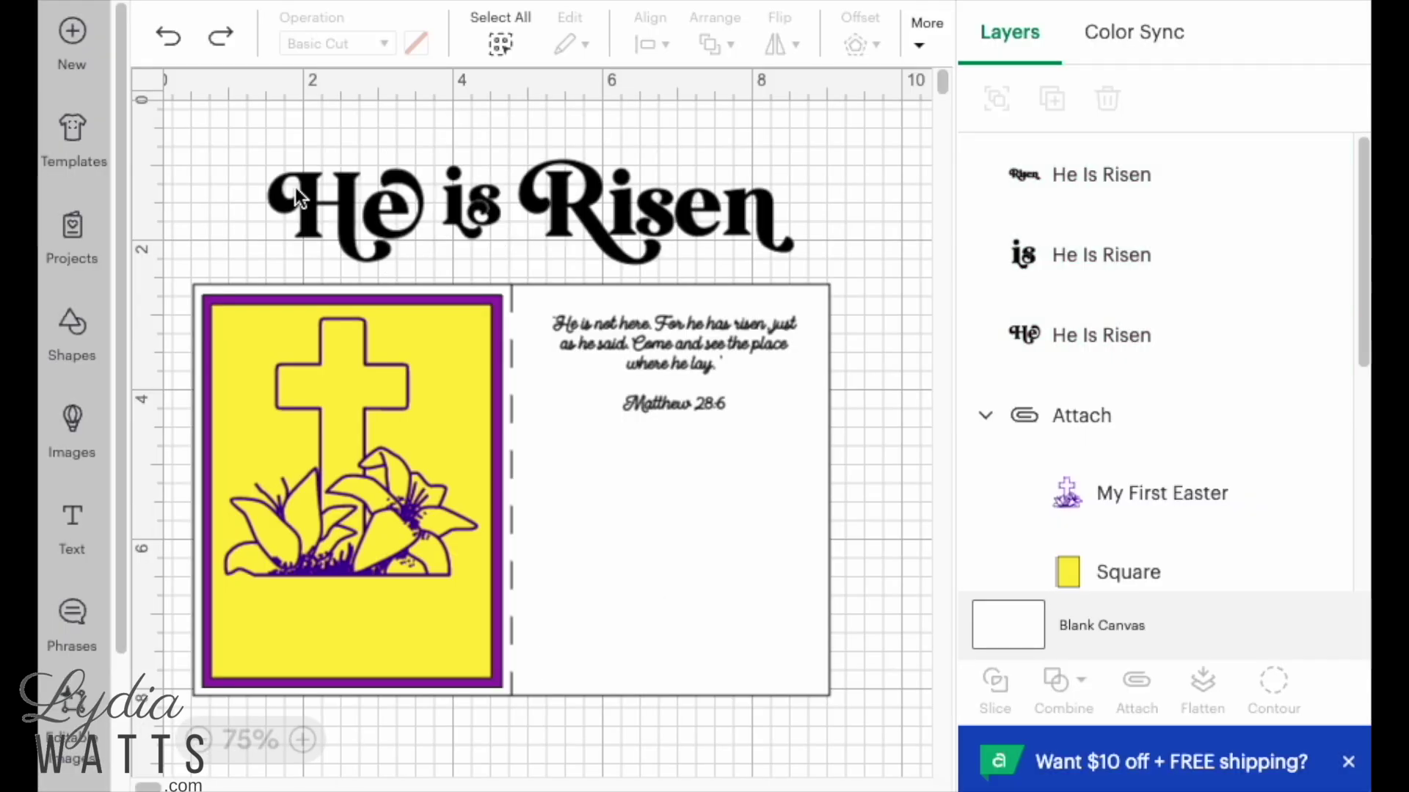
Center the three separate words He, is and Risen vertically on one line and attach them together.
{"action": "left_click_drag", "start_coordinate": [227, 124], "coordinate": [804, 254]}
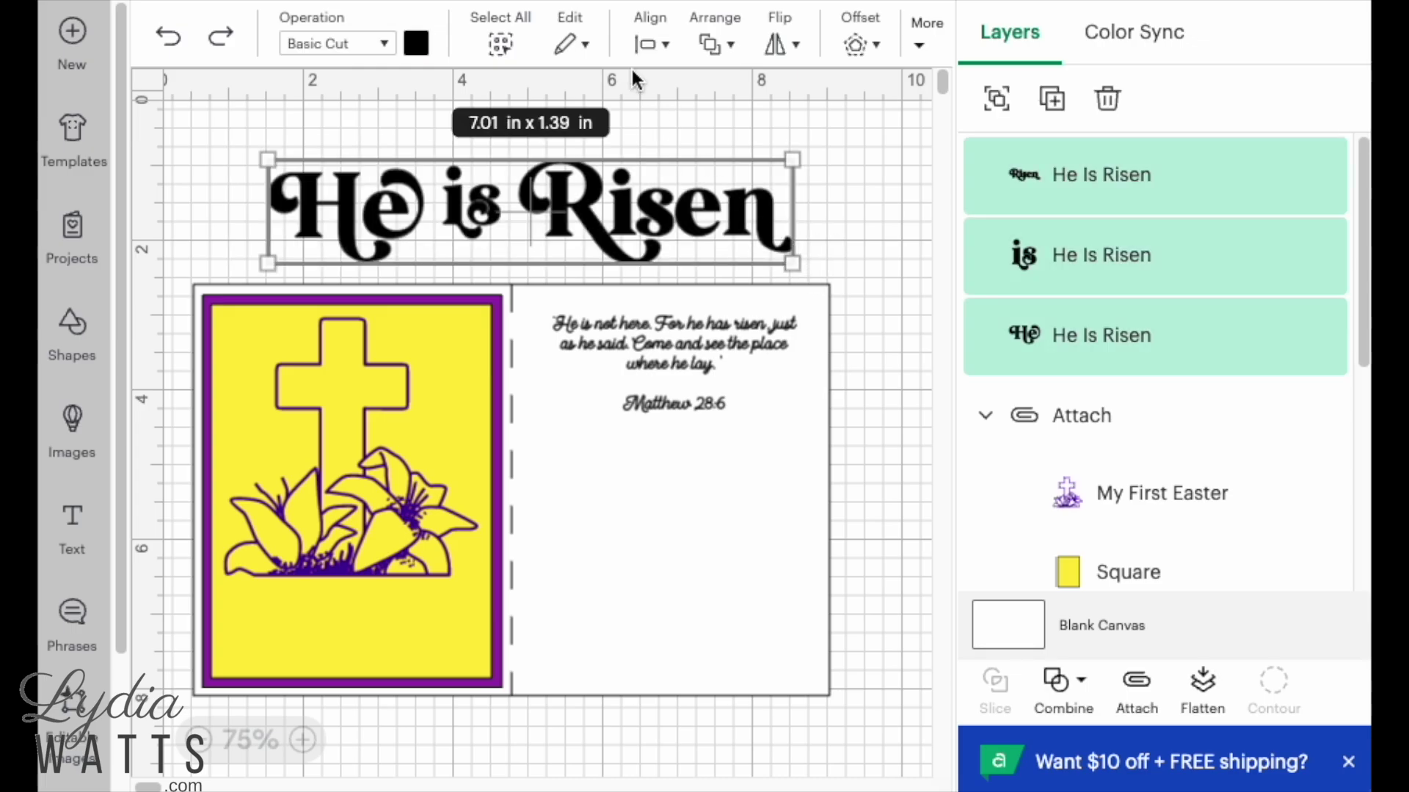
{"action": "left_click", "coordinate": [646, 45]}
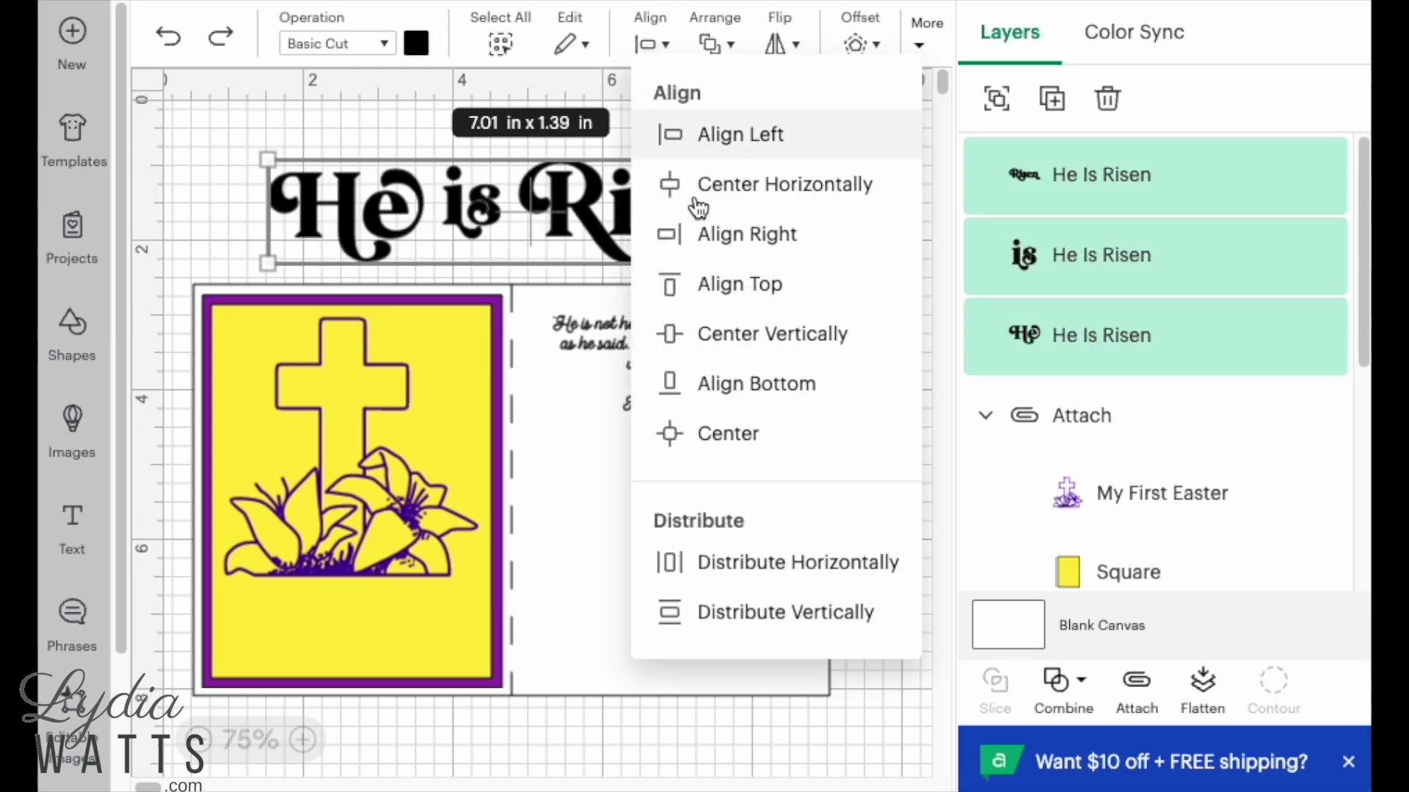
{"action": "left_click", "coordinate": [708, 335]}
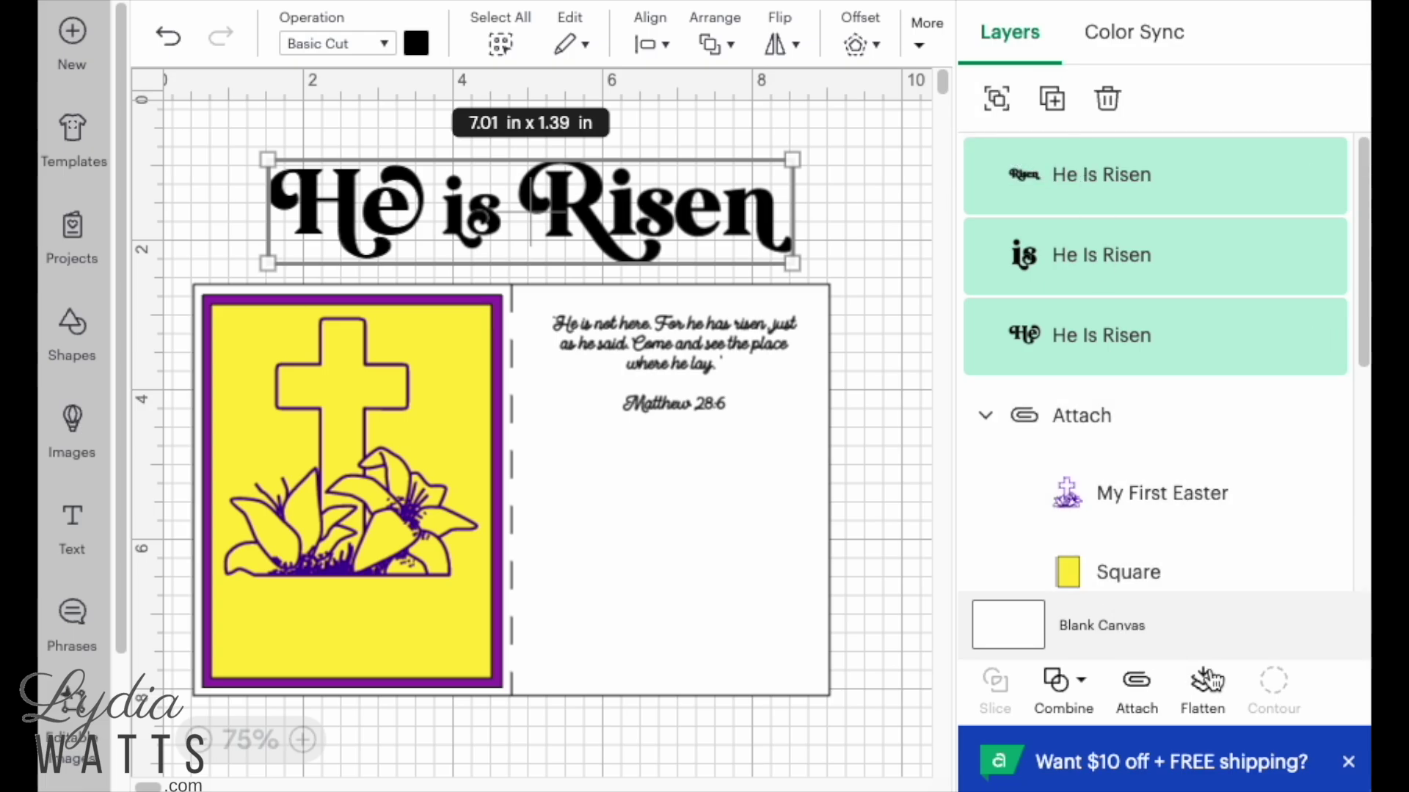
{"action": "left_click", "coordinate": [1151, 690]}
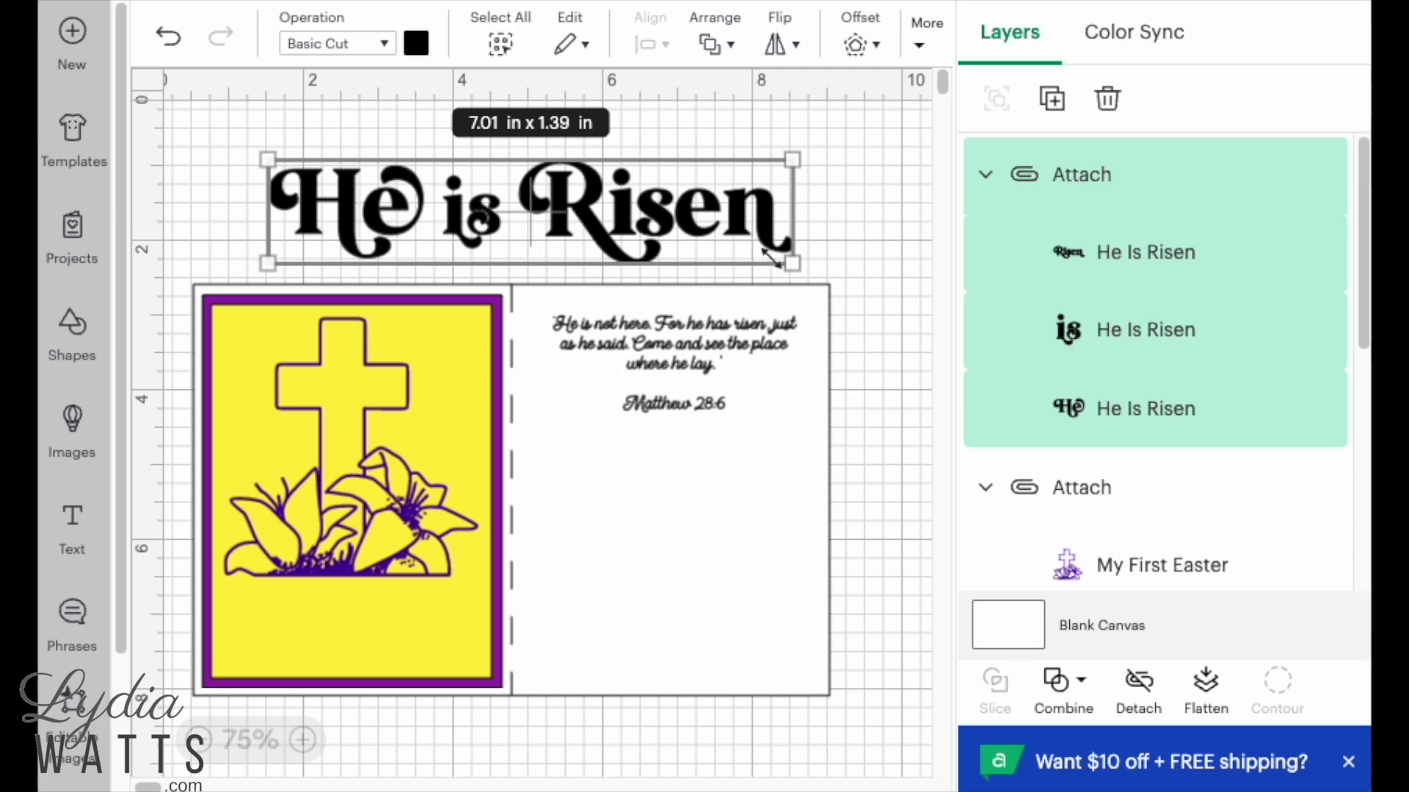
Scale the attached He is Risen lettering to about 3.32 x 0.66 in and place it on the yellow mat below the lilies.
{"action": "left_click_drag", "start_coordinate": [796, 264], "coordinate": [572, 221]}
{"action": "left_click", "coordinate": [686, 189]}
{"action": "left_click_drag", "start_coordinate": [440, 195], "coordinate": [399, 651]}
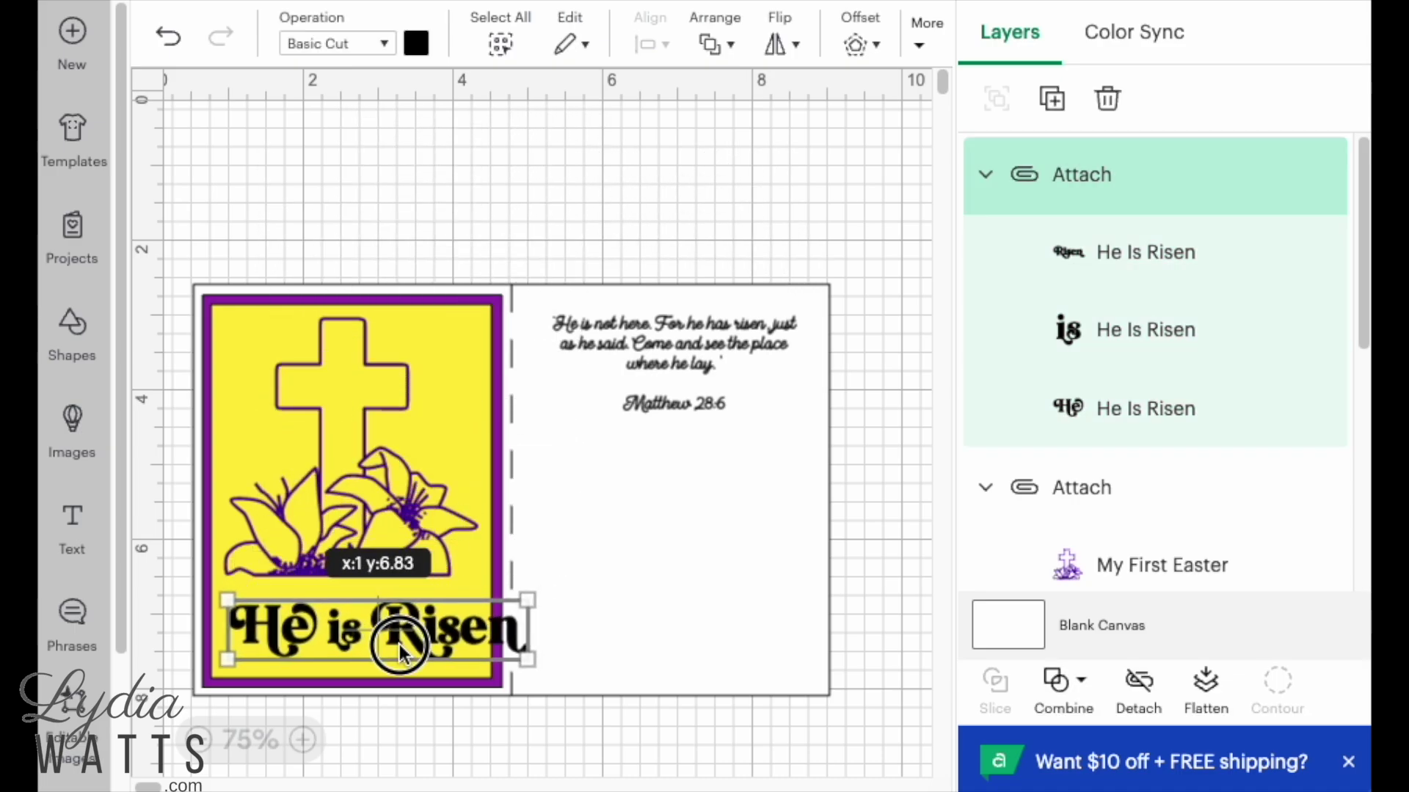
{"action": "left_click_drag", "start_coordinate": [527, 659], "coordinate": [477, 651]}
{"action": "left_click", "coordinate": [470, 631]}
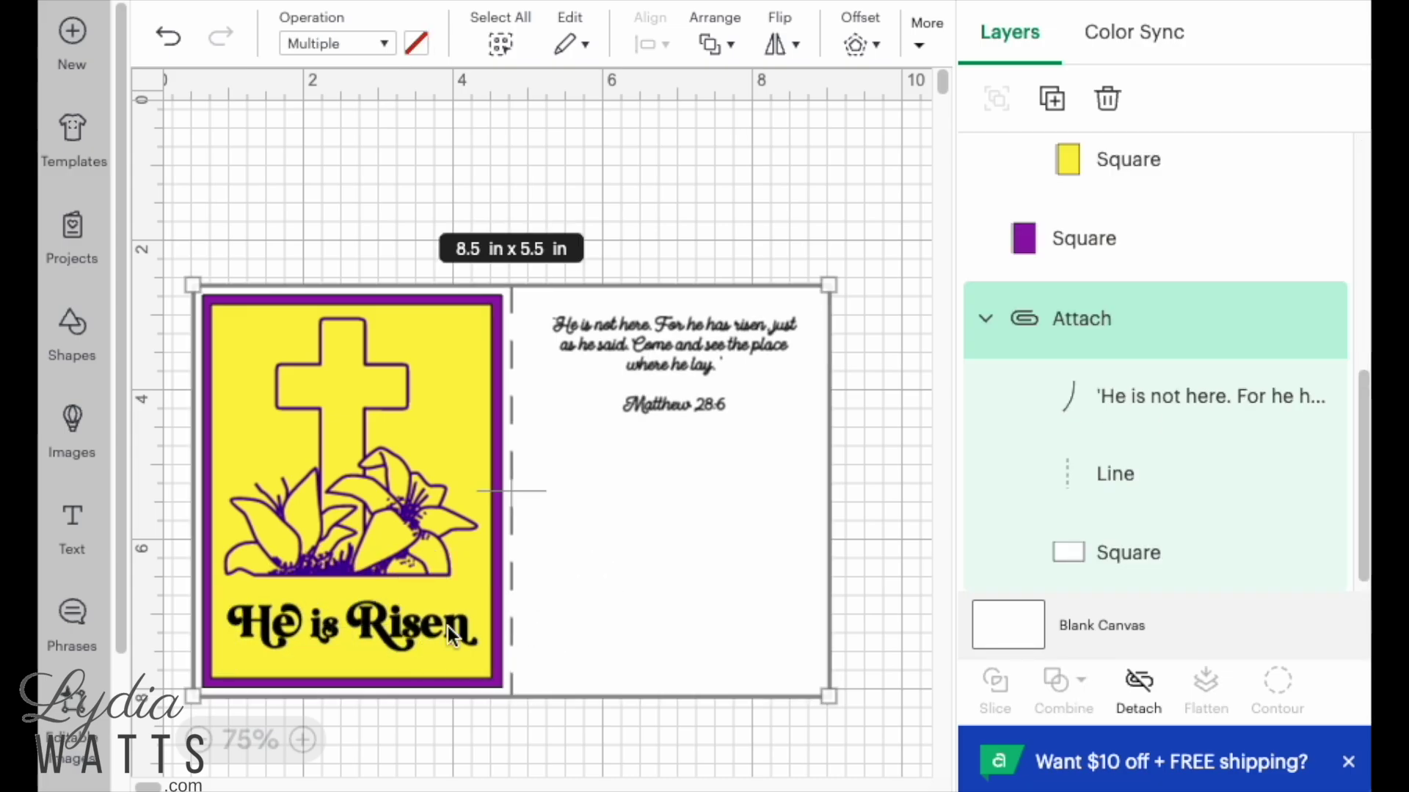
Change the attached He is Risen lettering's material color to medium gray.
{"action": "scroll", "coordinate": [1085, 330], "scroll_direction": "up", "scroll_amount": 5}
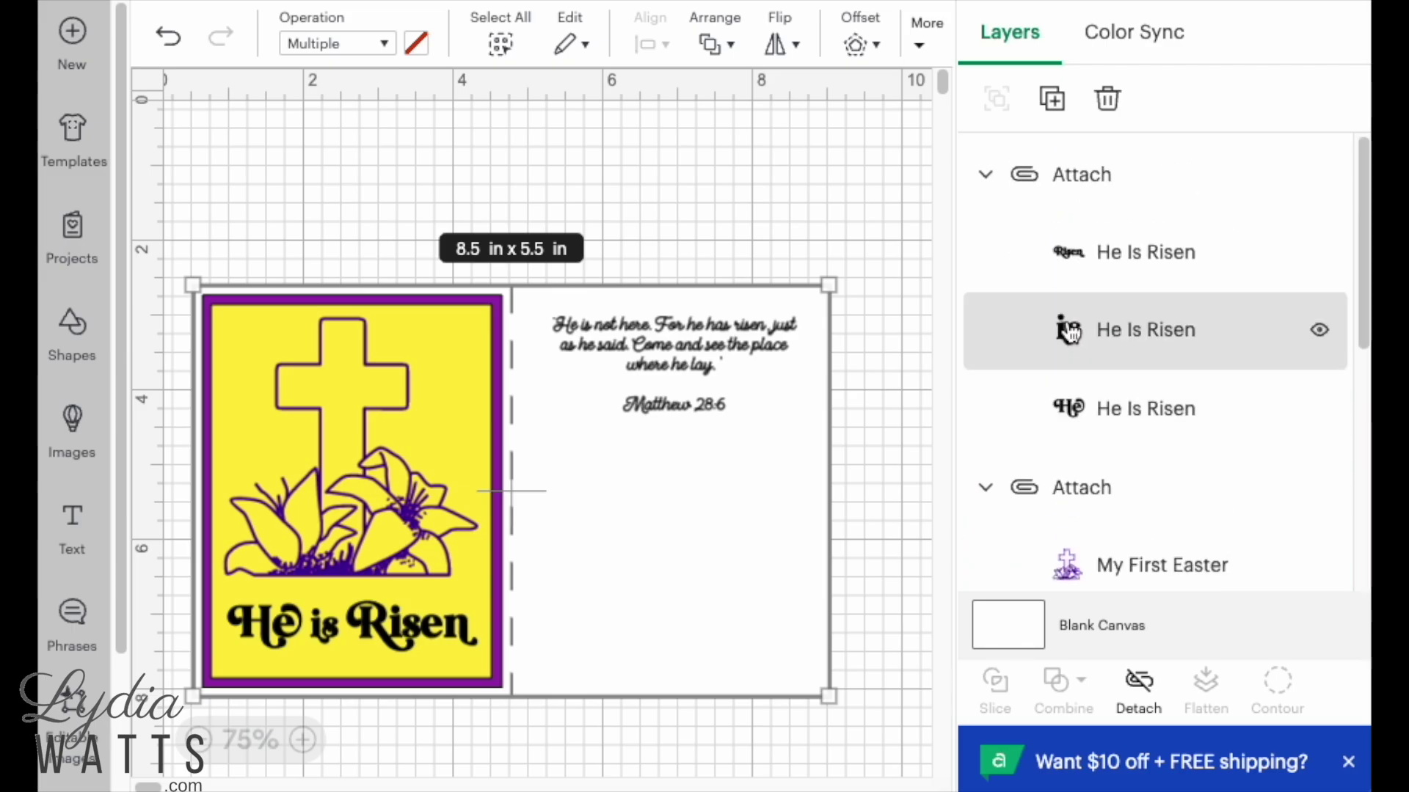
{"action": "left_click", "coordinate": [1088, 192]}
{"action": "left_click_drag", "start_coordinate": [394, 635], "coordinate": [424, 637]}
{"action": "key", "text": "ctrl+z"}
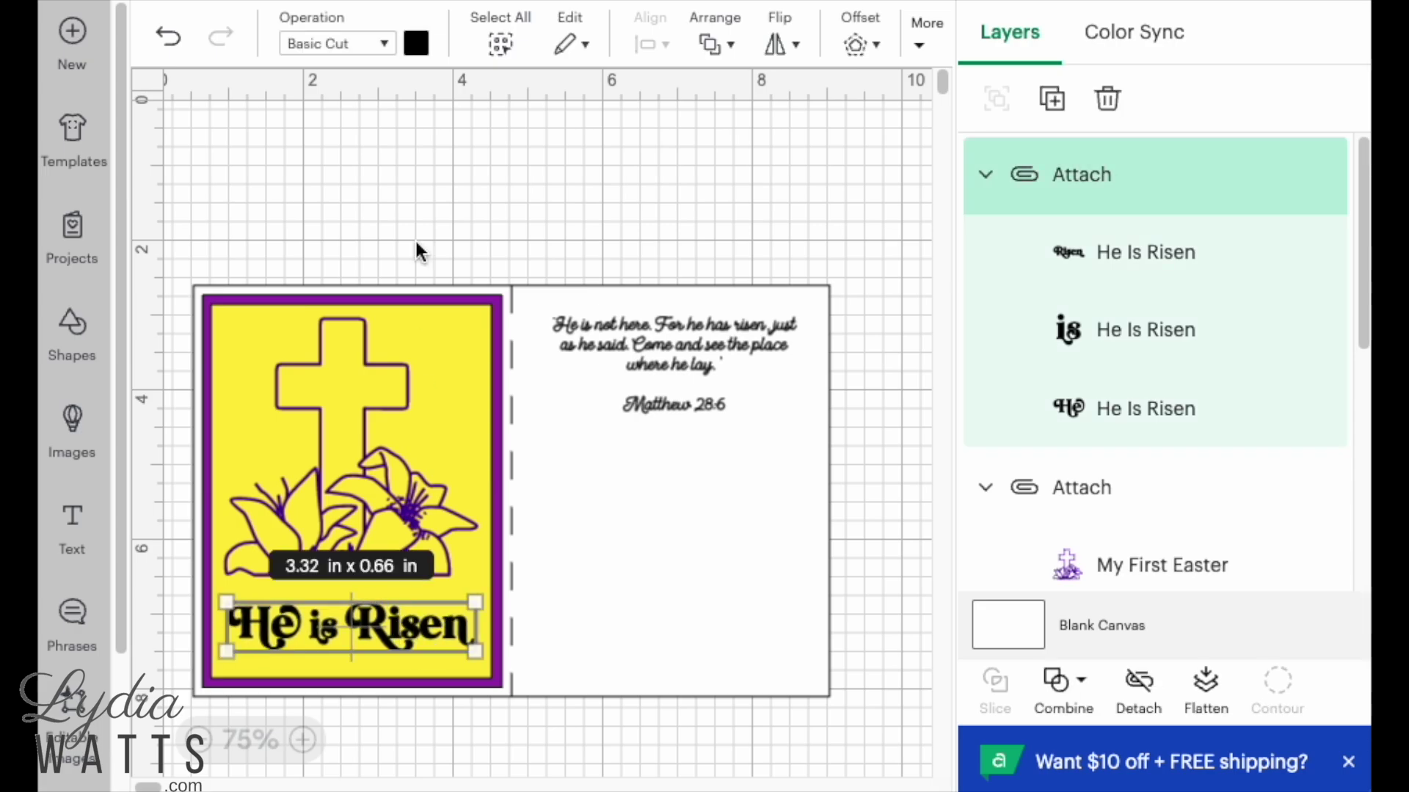
{"action": "left_click", "coordinate": [416, 44]}
{"action": "left_click", "coordinate": [515, 301]}
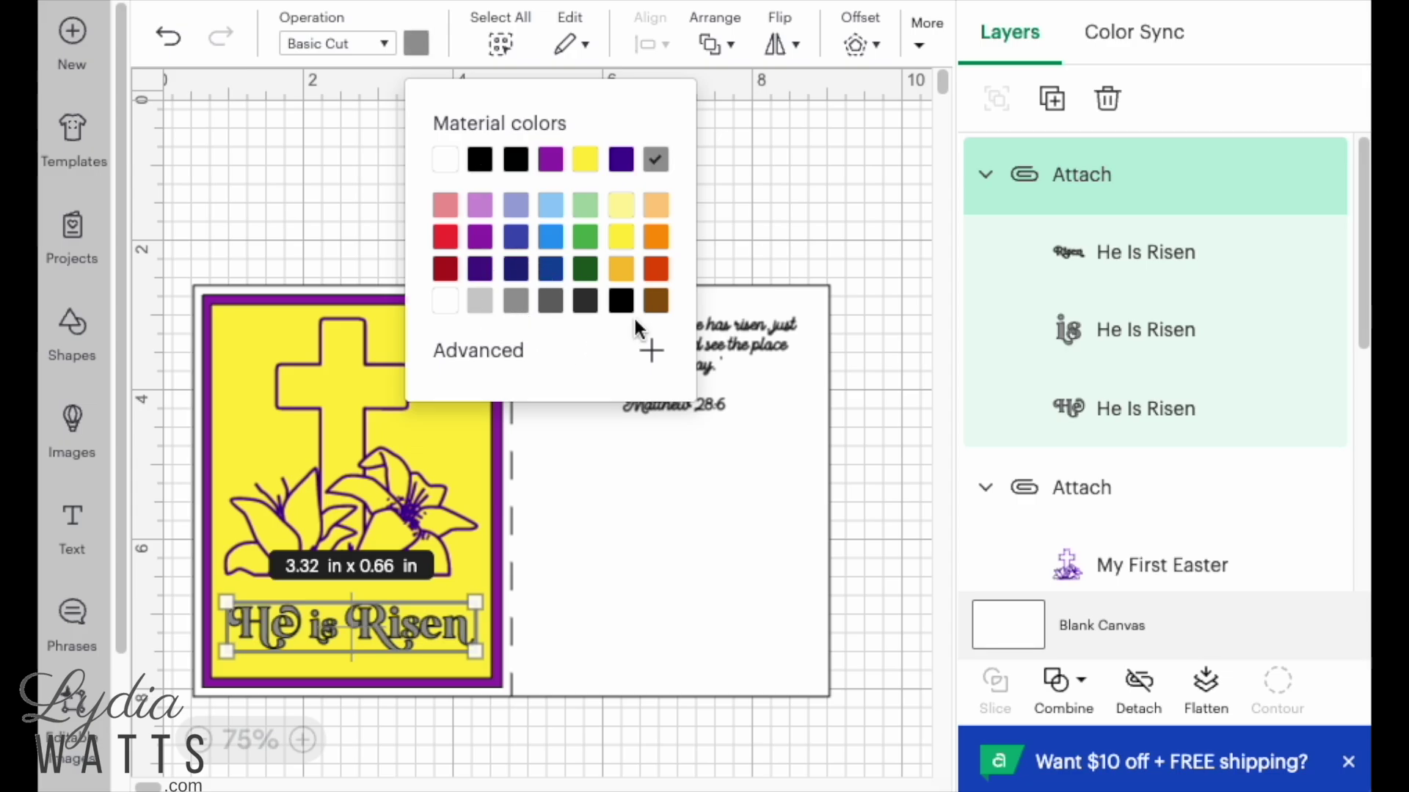
{"action": "left_click", "coordinate": [758, 224]}
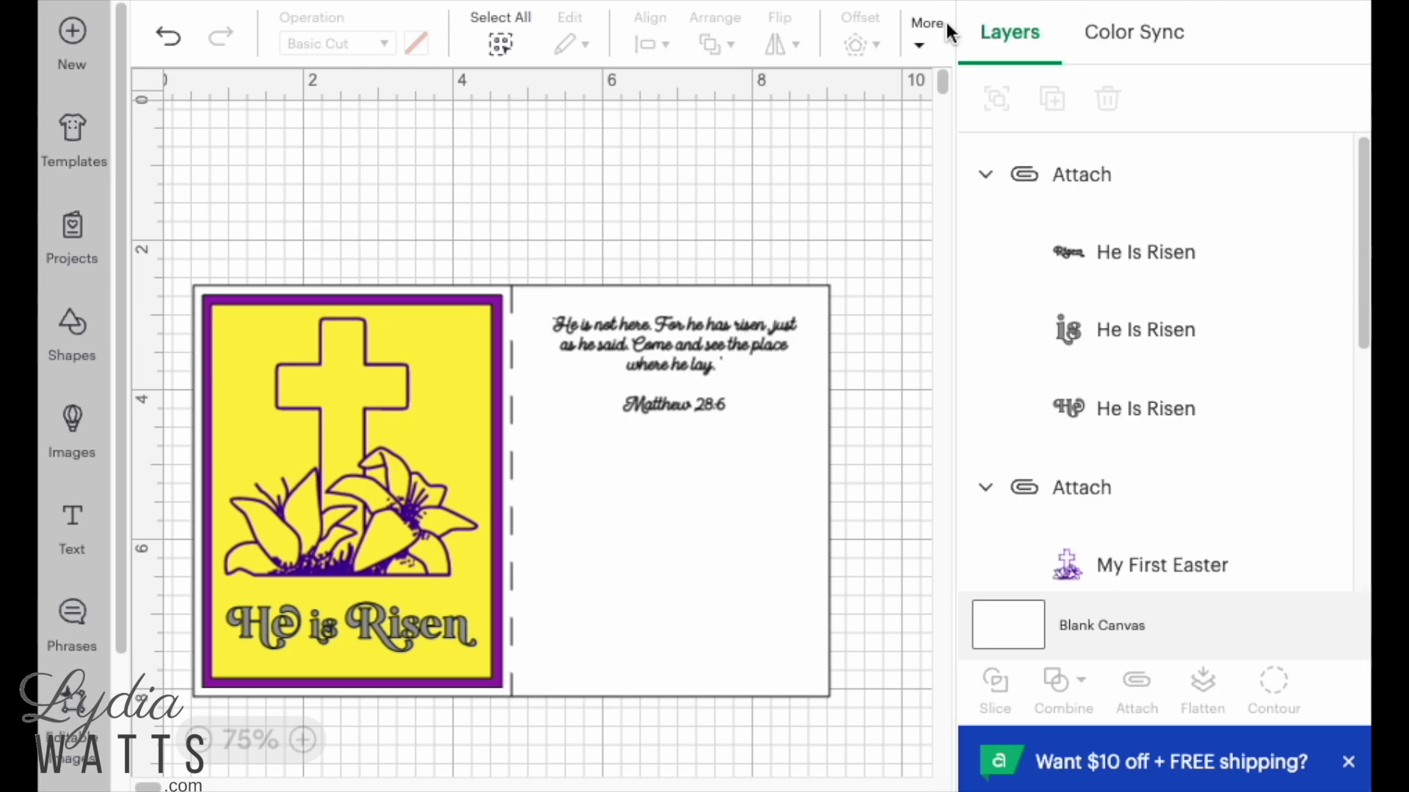
Save the project with the title "He is Risen Card".
{"action": "key", "text": "ctrl+s"}
{"action": "left_click", "coordinate": [569, 75]}
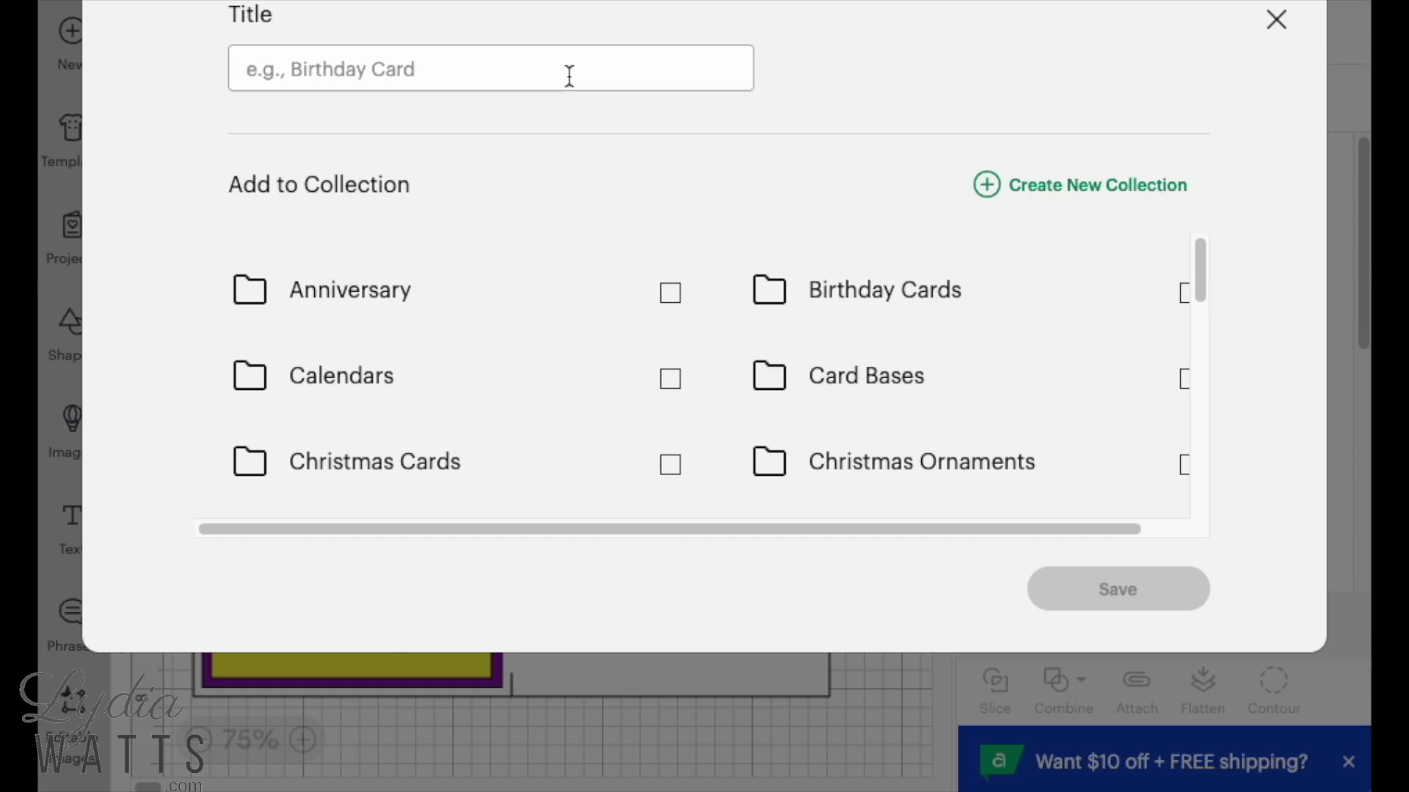
{"action": "type", "text": "He is Risen Card"}
{"action": "left_click", "coordinate": [1108, 587]}
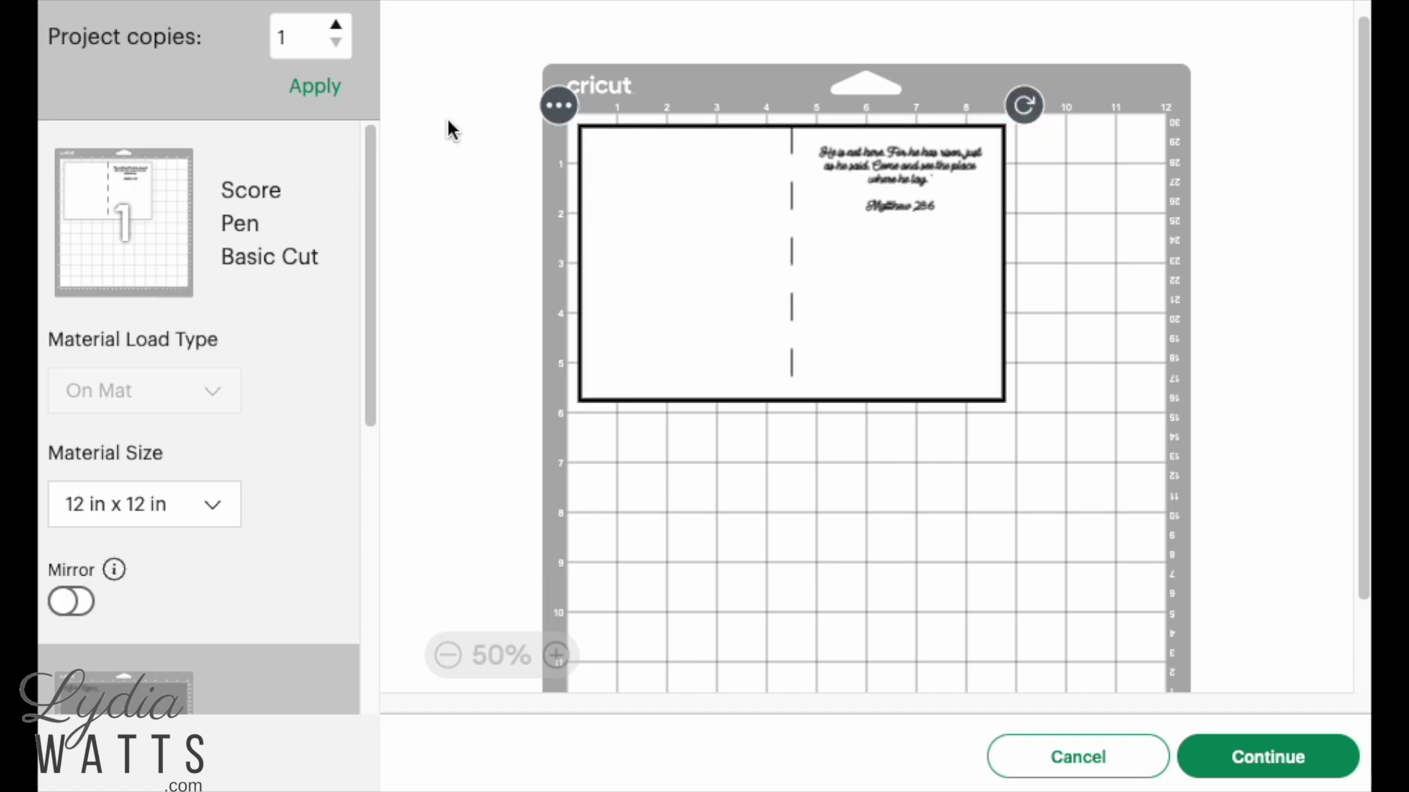
Set the number of project copies to 4 and apply it to the mats.
{"action": "left_click", "coordinate": [338, 28]}
{"action": "left_click", "coordinate": [337, 28]}
{"action": "left_click", "coordinate": [338, 28]}
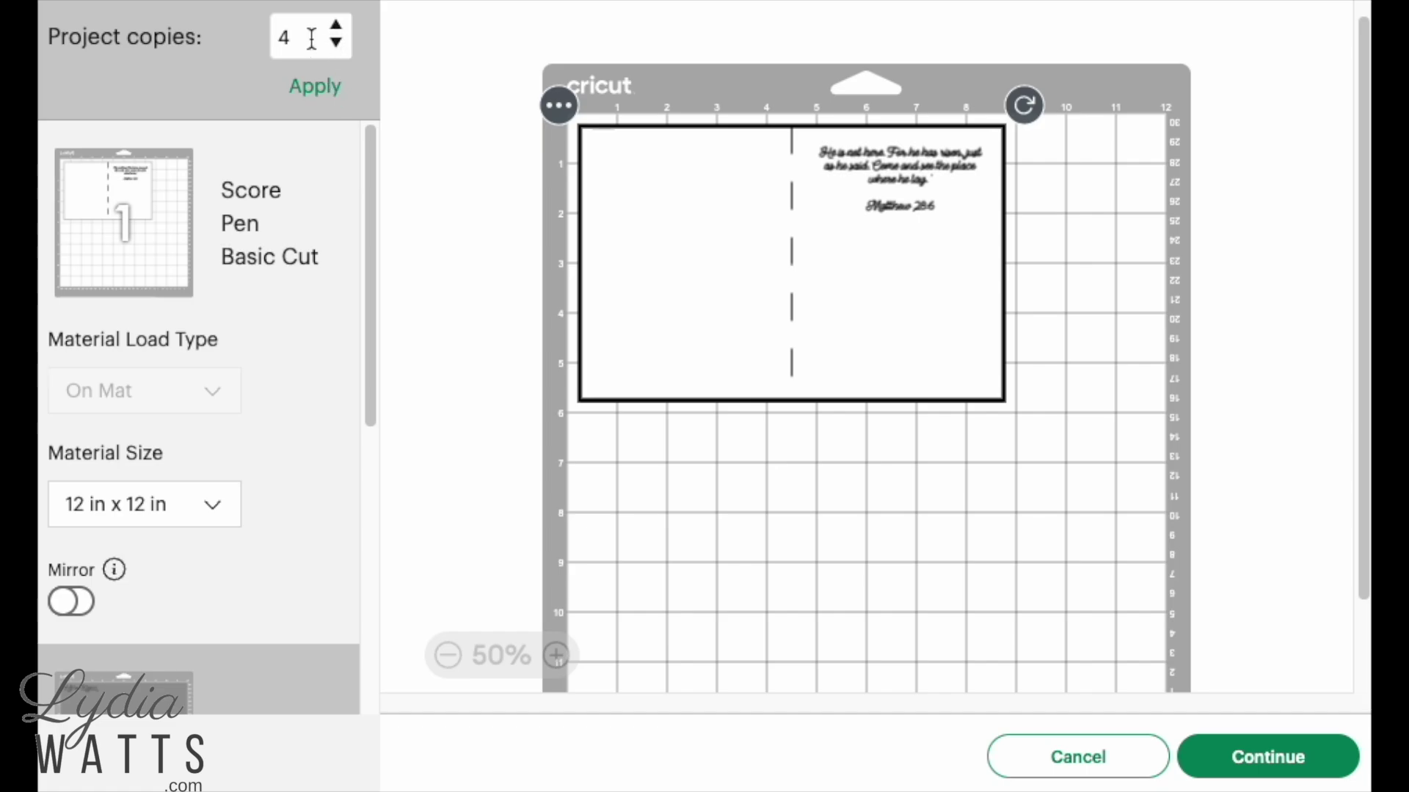
{"action": "left_click", "coordinate": [312, 90]}
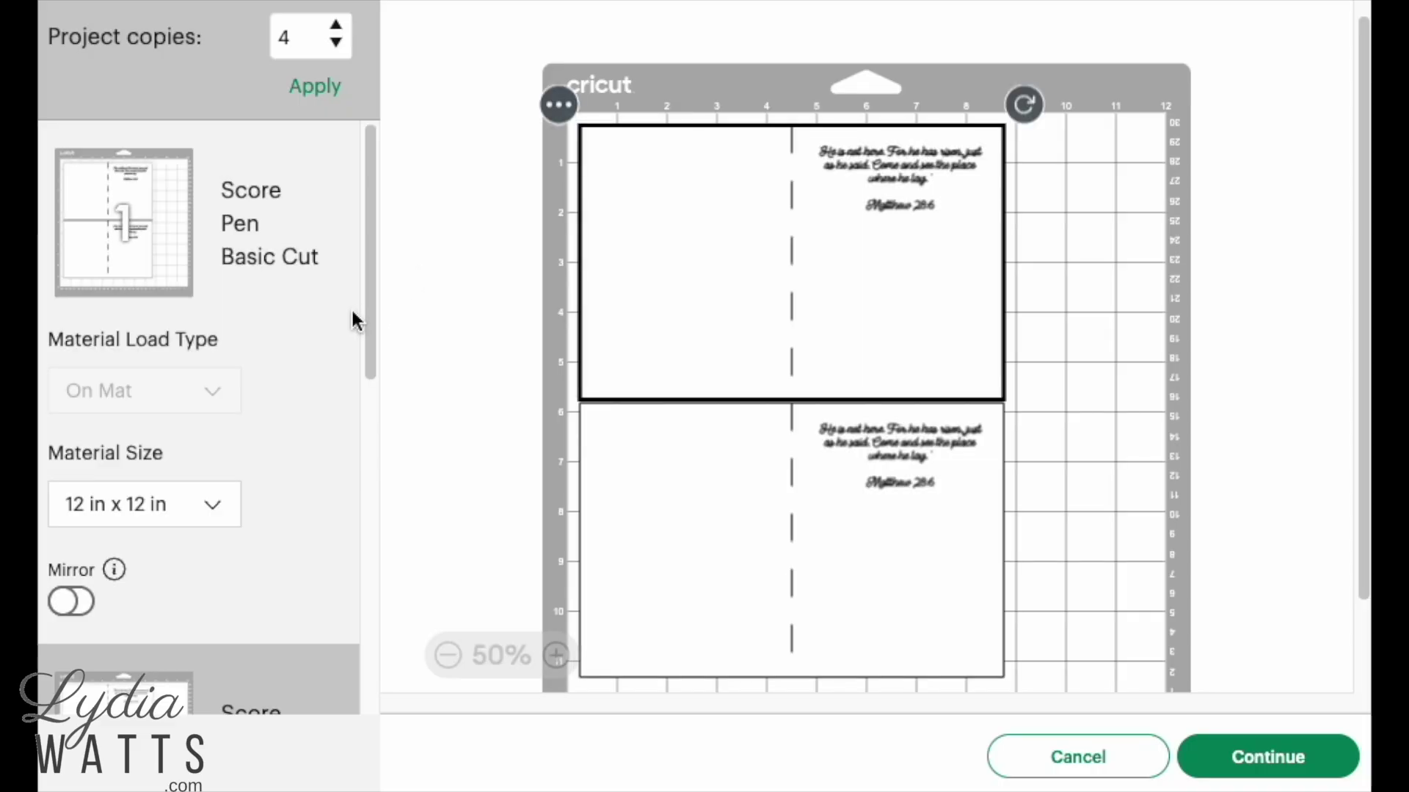
Rearrange the He is Risen copies on gray mat 3 into a single column along the mat's left edge.
{"action": "scroll", "coordinate": [314, 348], "scroll_direction": "down", "scroll_amount": 10}
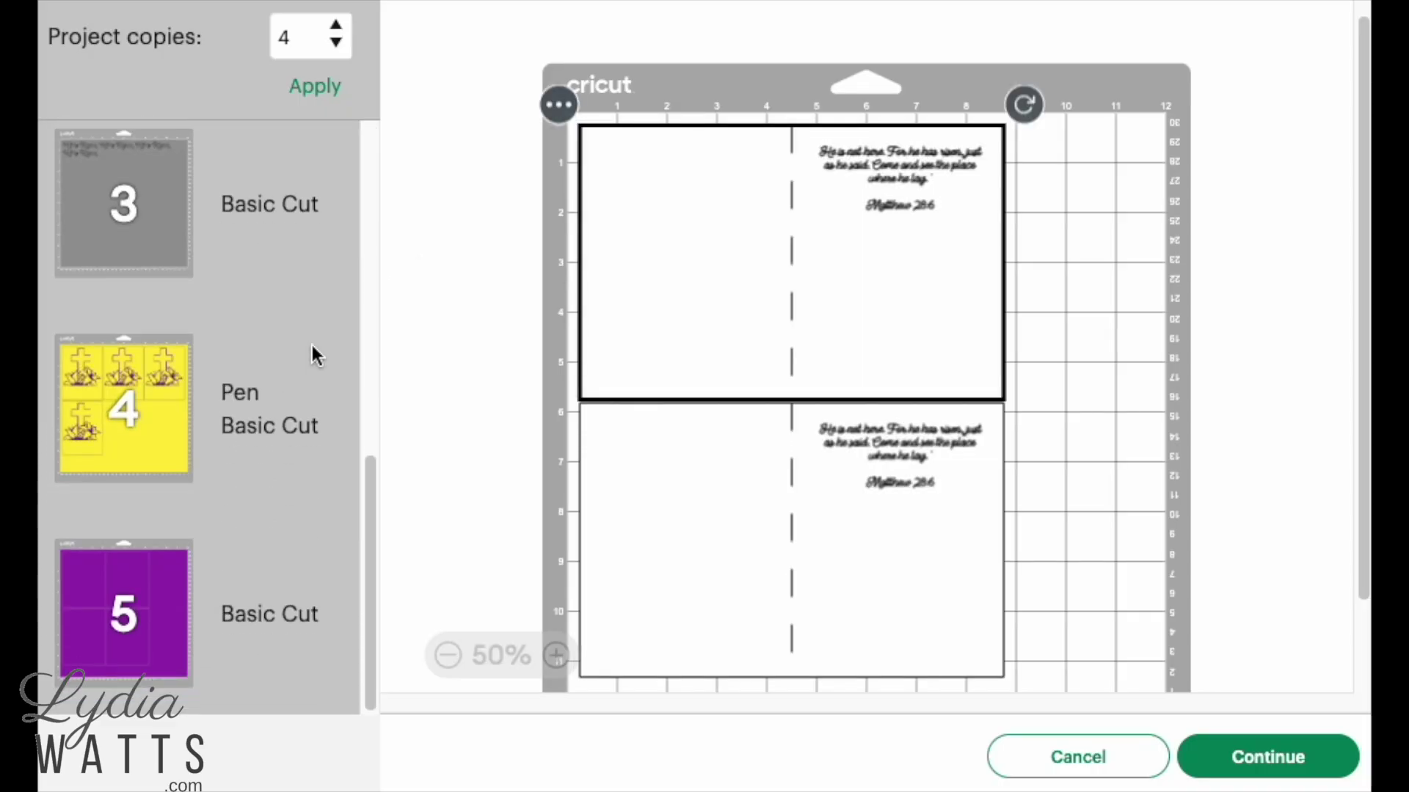
{"action": "left_click", "coordinate": [150, 257]}
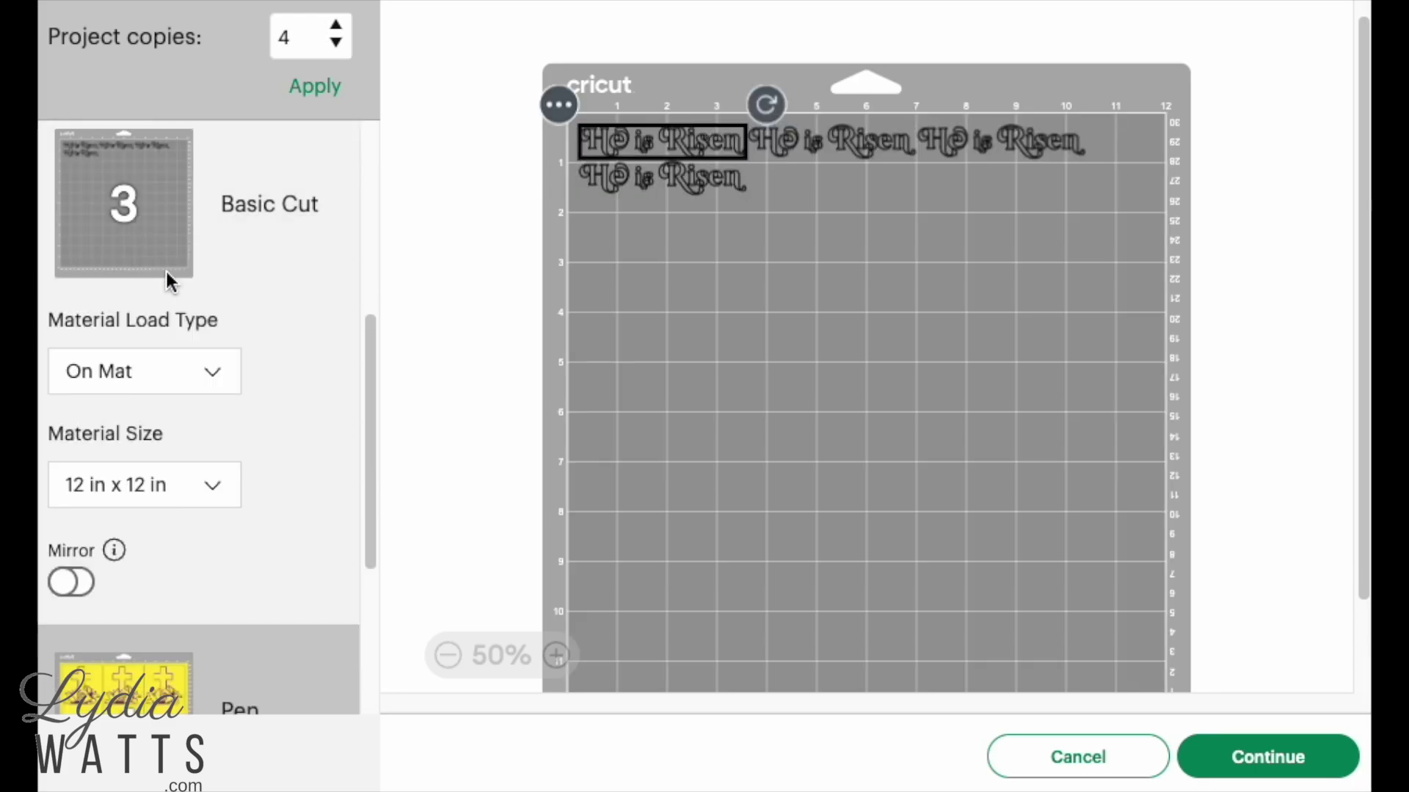
{"action": "left_click_drag", "start_coordinate": [825, 143], "coordinate": [658, 214]}
{"action": "left_click_drag", "start_coordinate": [1051, 144], "coordinate": [716, 266]}
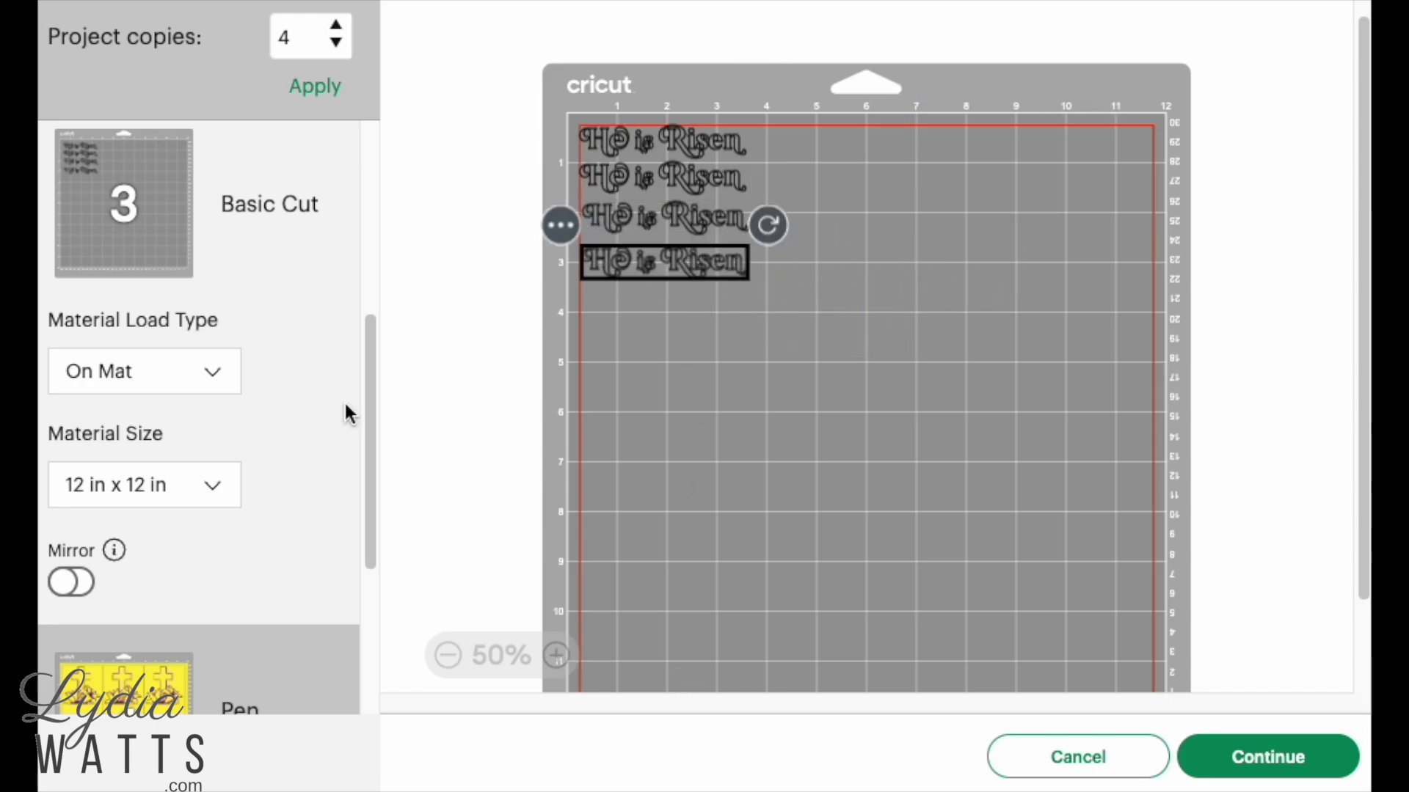
Set the material size of yellow mat 4 to 8.5 in x 11 in (Letter).
{"action": "scroll", "coordinate": [198, 399], "scroll_direction": "down", "scroll_amount": 3}
{"action": "left_click", "coordinate": [167, 570]}
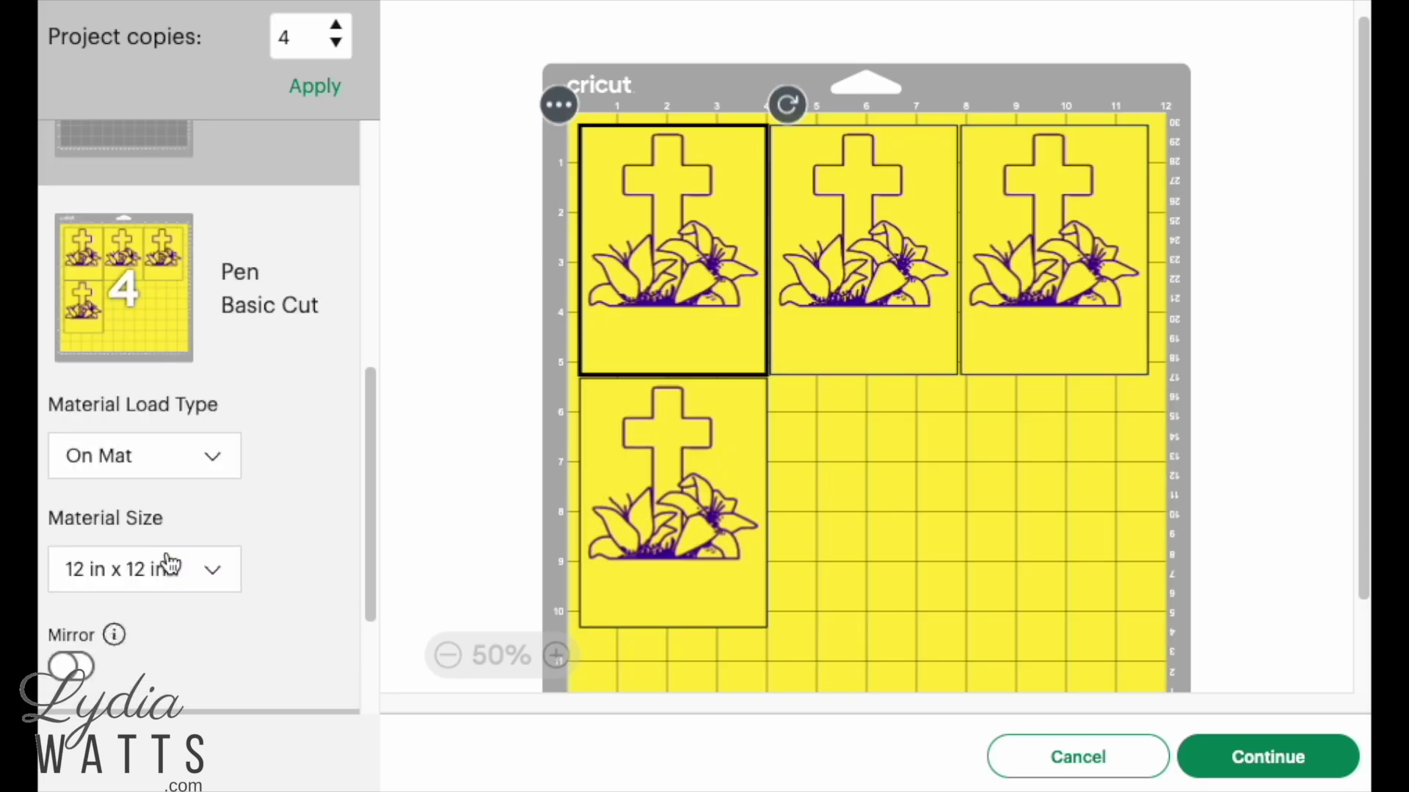
{"action": "scroll", "coordinate": [202, 499], "scroll_direction": "down", "scroll_amount": 3}
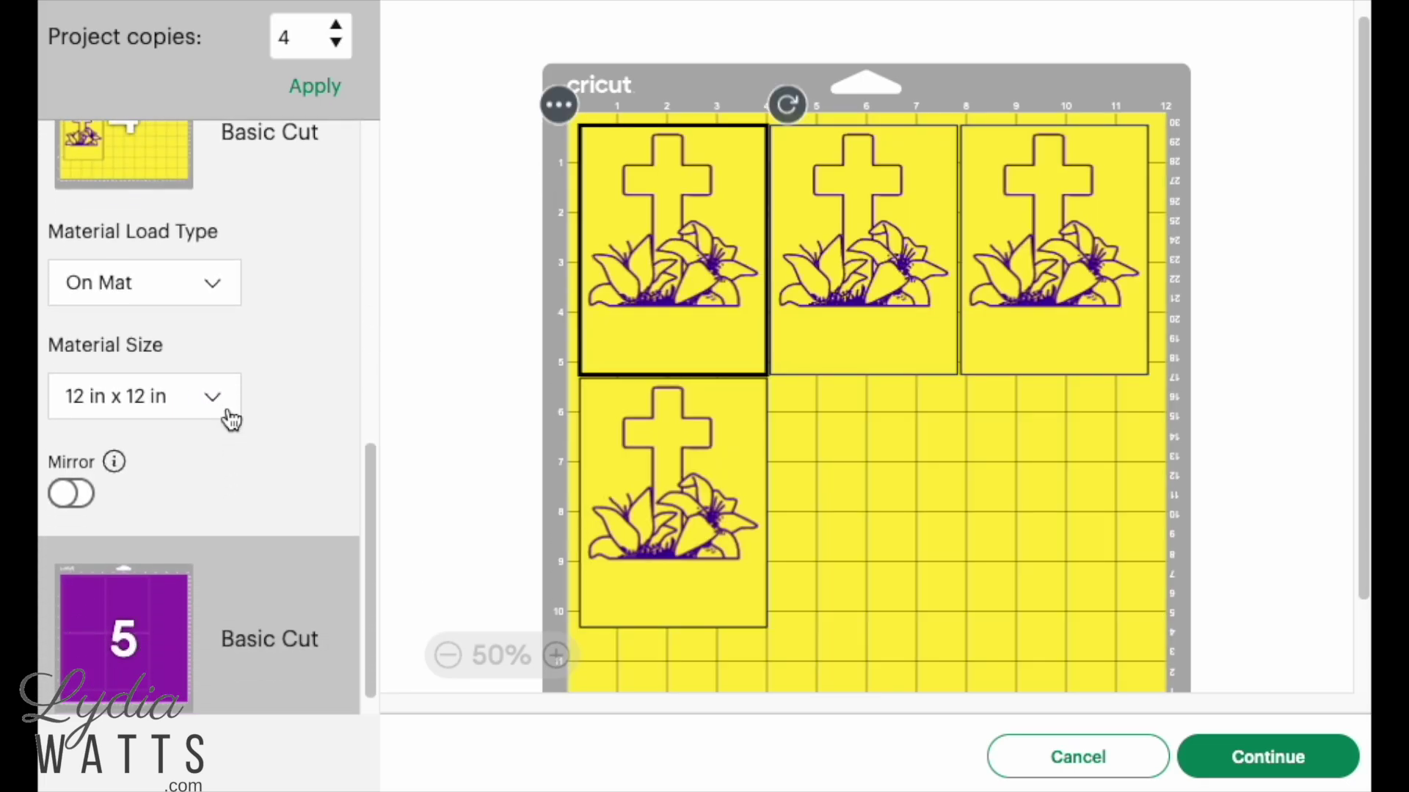
{"action": "left_click", "coordinate": [230, 415]}
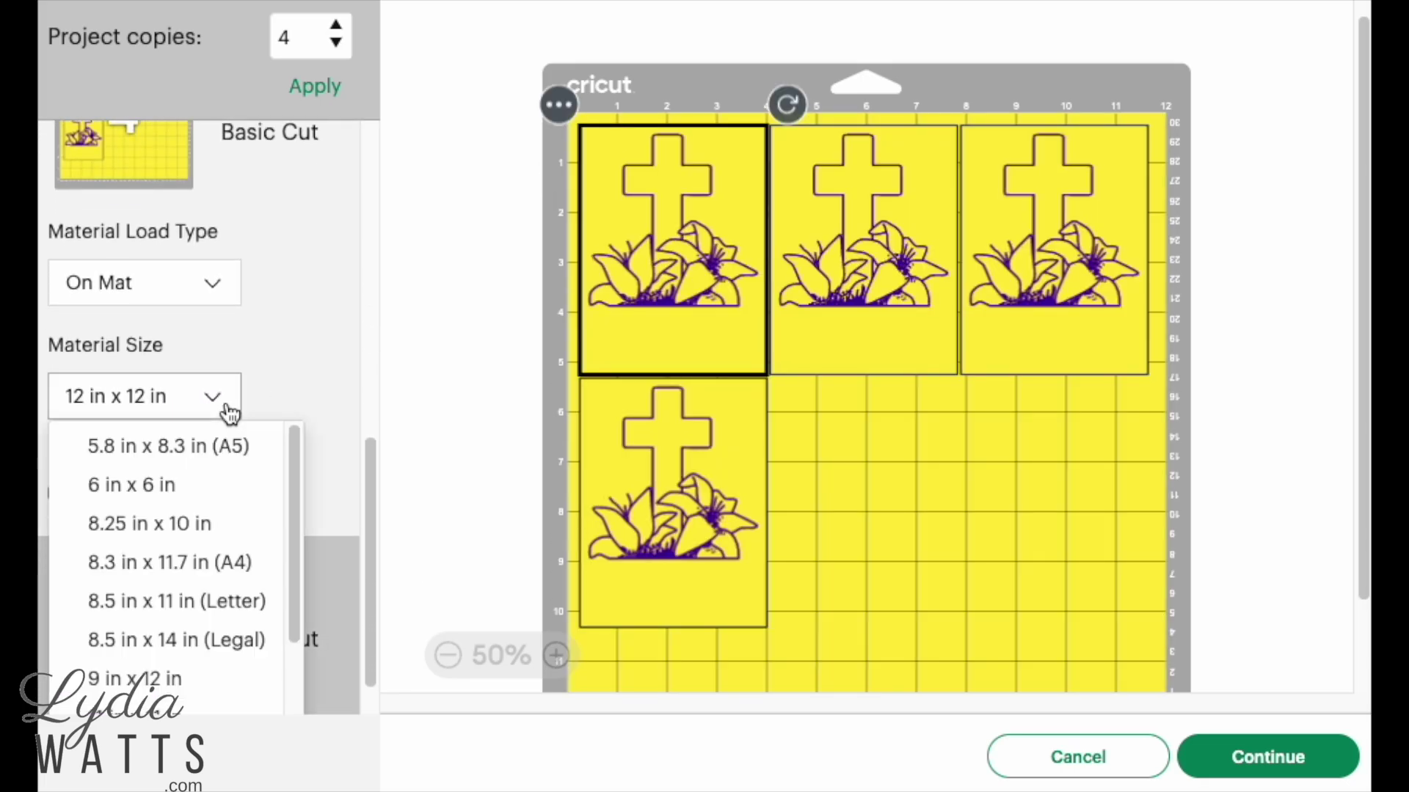
{"action": "left_click", "coordinate": [202, 602]}
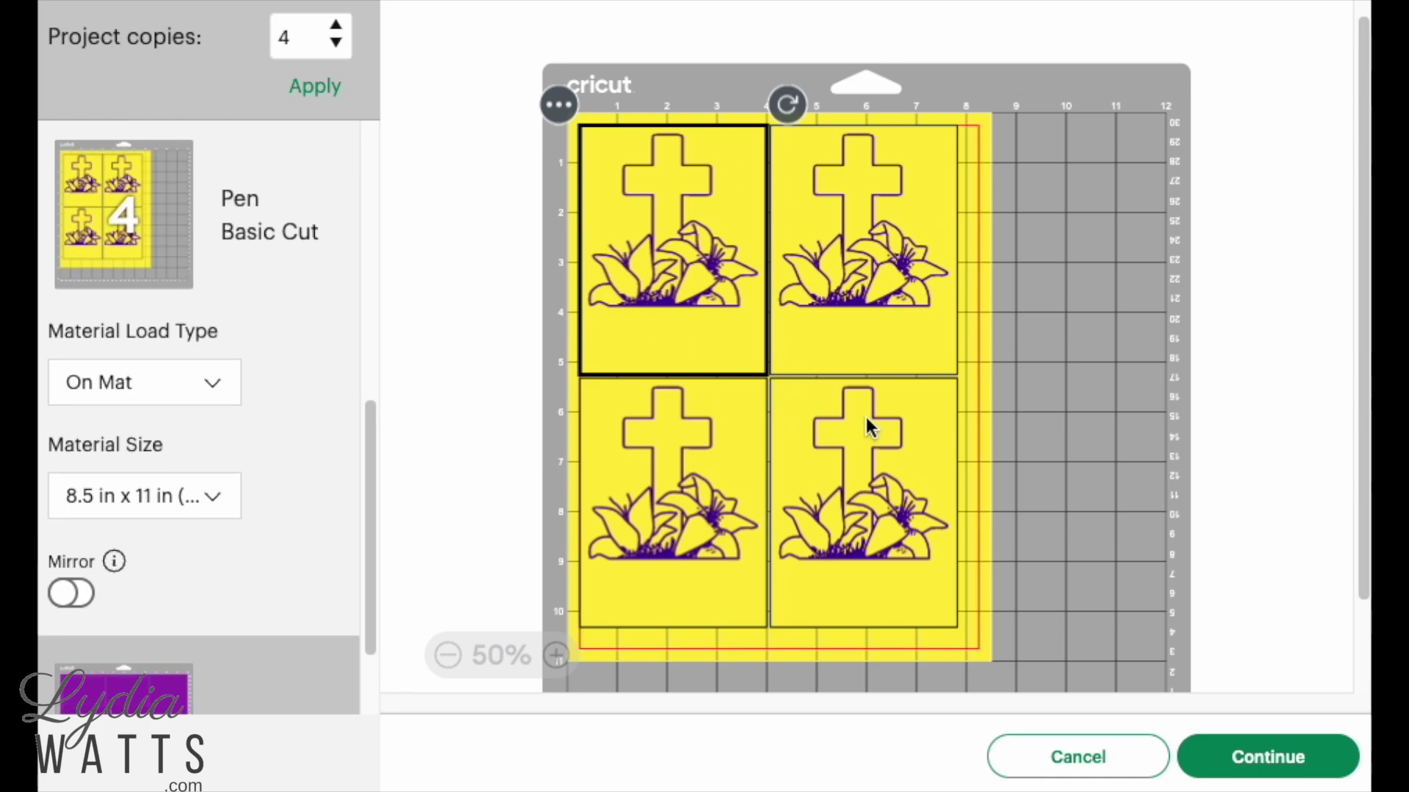
{"action": "scroll", "coordinate": [245, 418], "scroll_direction": "down", "scroll_amount": 2}
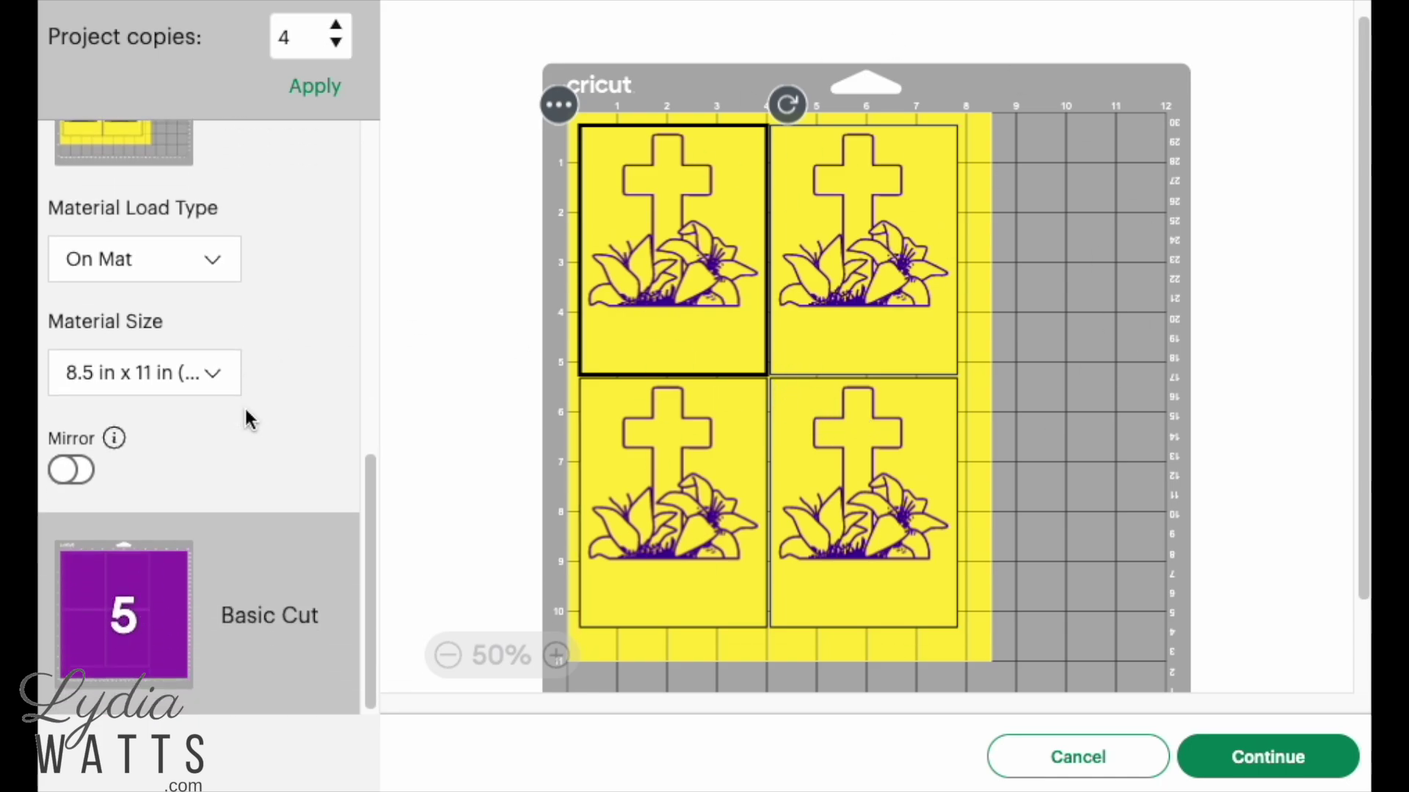
{"action": "scroll", "coordinate": [249, 402], "scroll_direction": "up", "scroll_amount": 10}
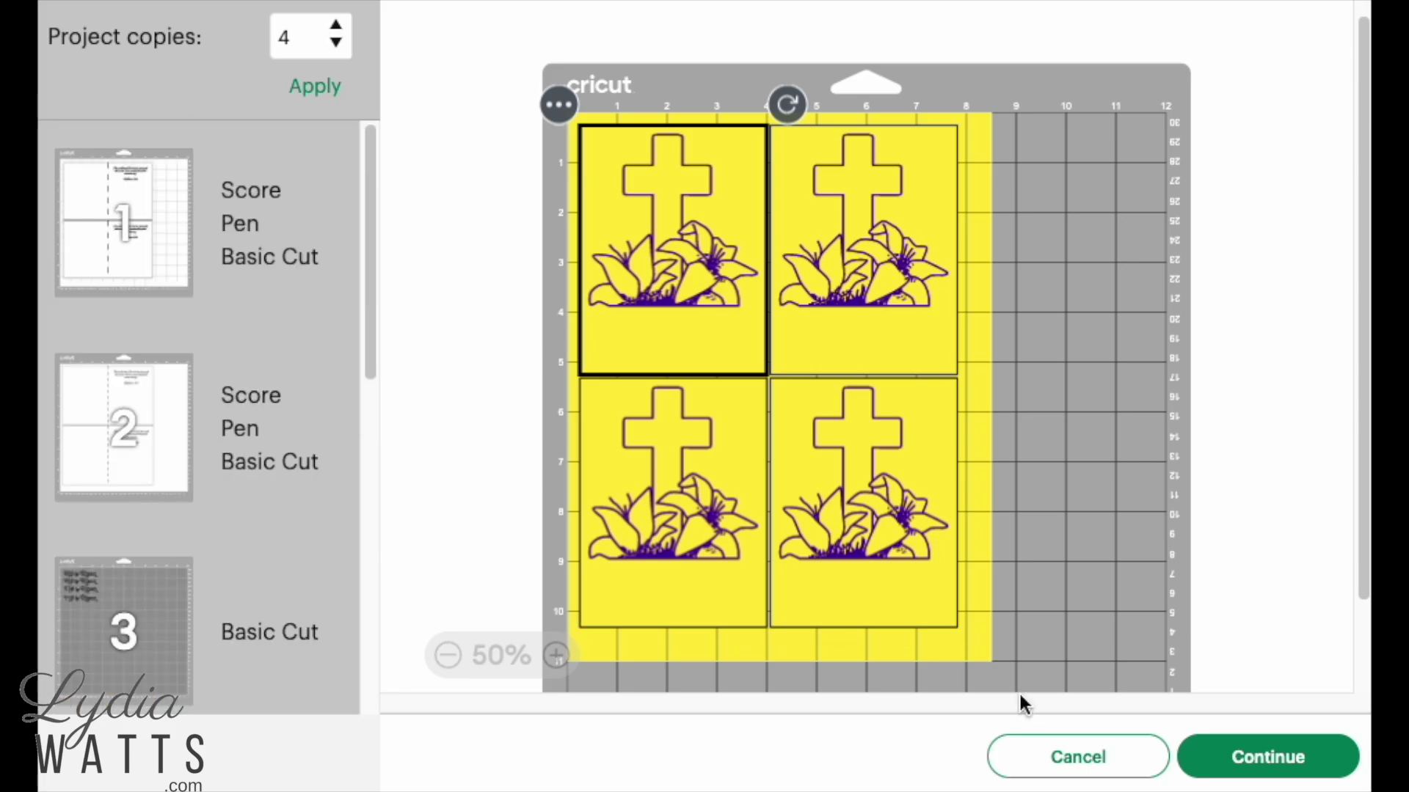